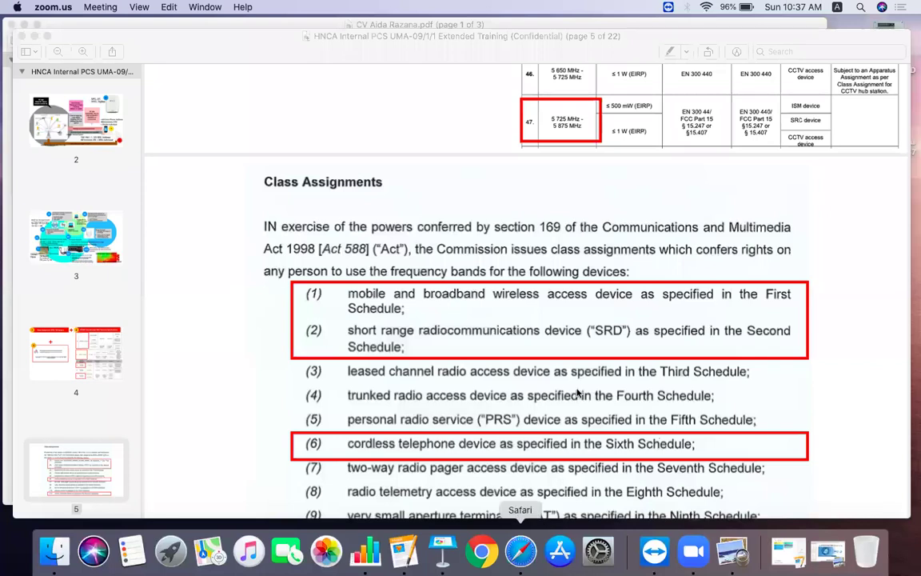
Step: Bring Safari forward and open Shintech Distribution's eform request 255 from the Eform Requests table
{"action": "scroll", "coordinate": [458, 470], "scroll_direction": "down", "scroll_amount": 3}
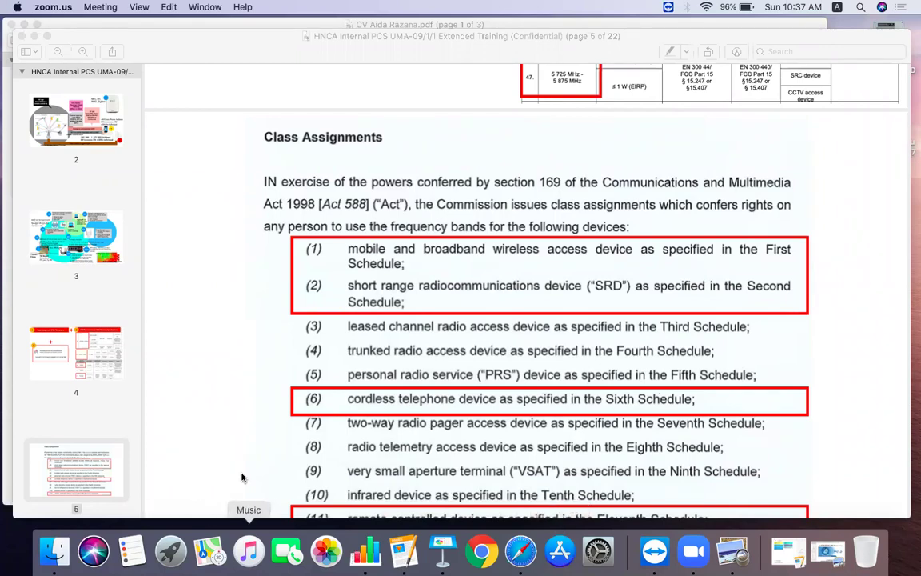
{"action": "left_click", "coordinate": [520, 551]}
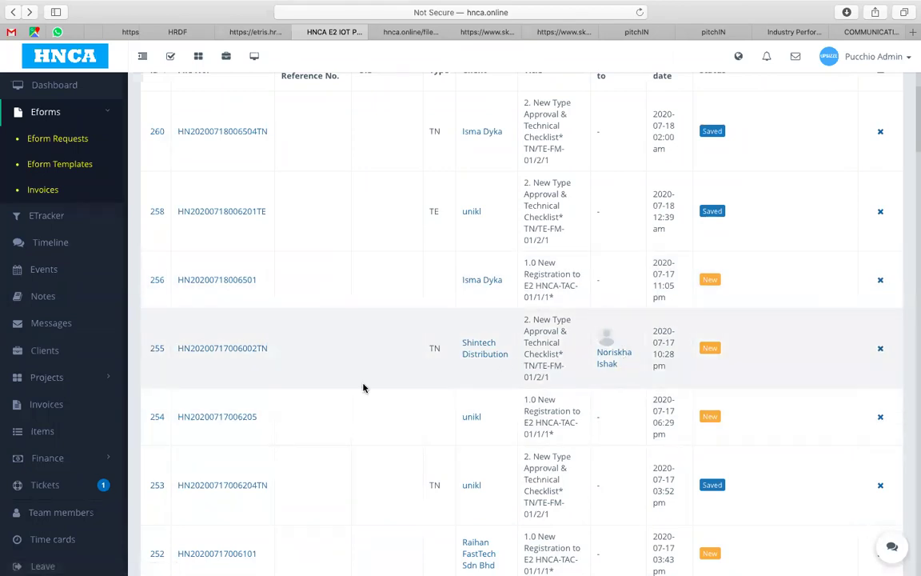
{"action": "left_click", "coordinate": [233, 351]}
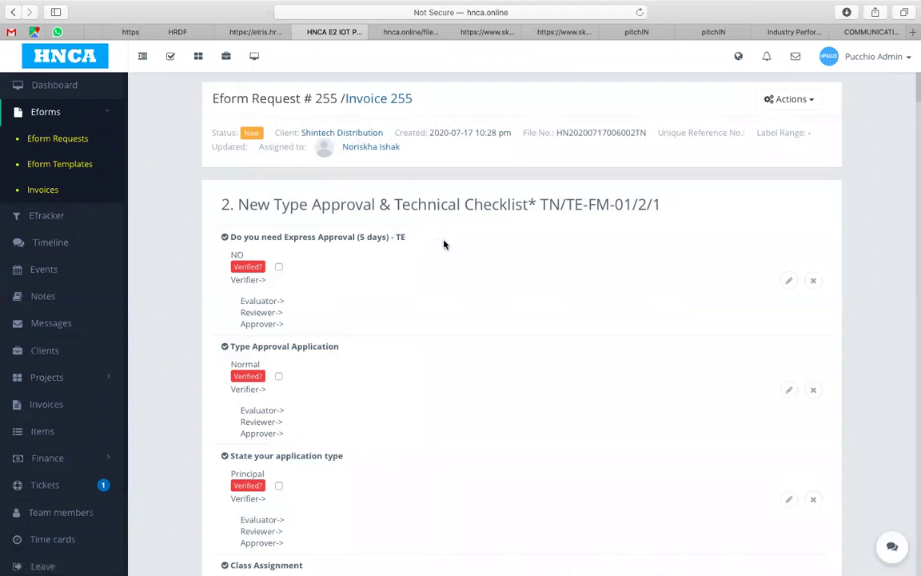
{"action": "scroll", "coordinate": [444, 244], "scroll_direction": "down", "scroll_amount": 2}
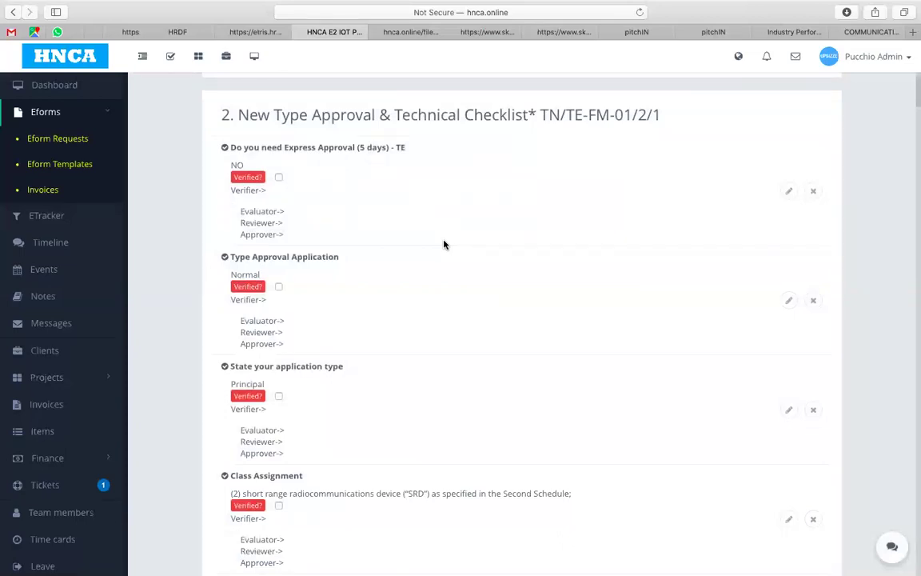
Step: Change the Express Approval answer from NO to YES and mark it verified
{"action": "left_click", "coordinate": [789, 192]}
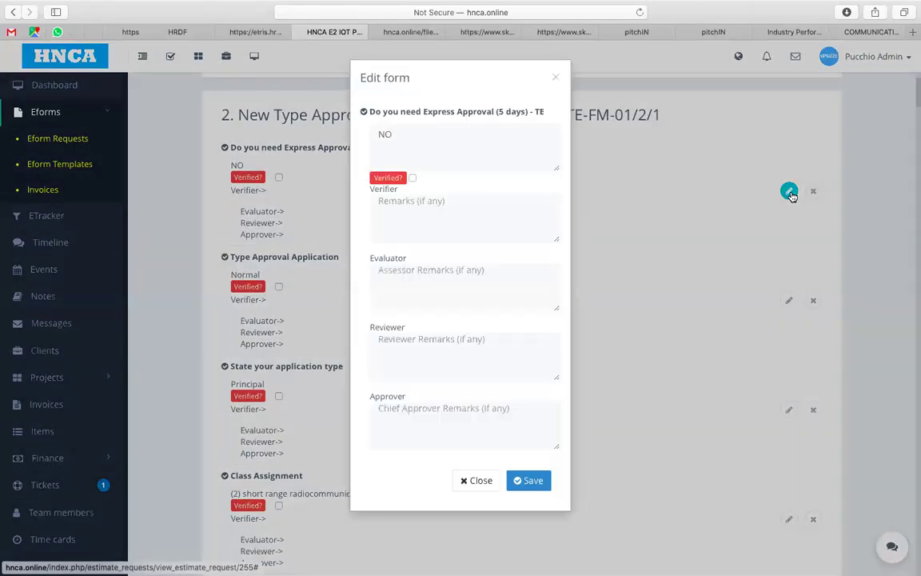
{"action": "left_click", "coordinate": [383, 139]}
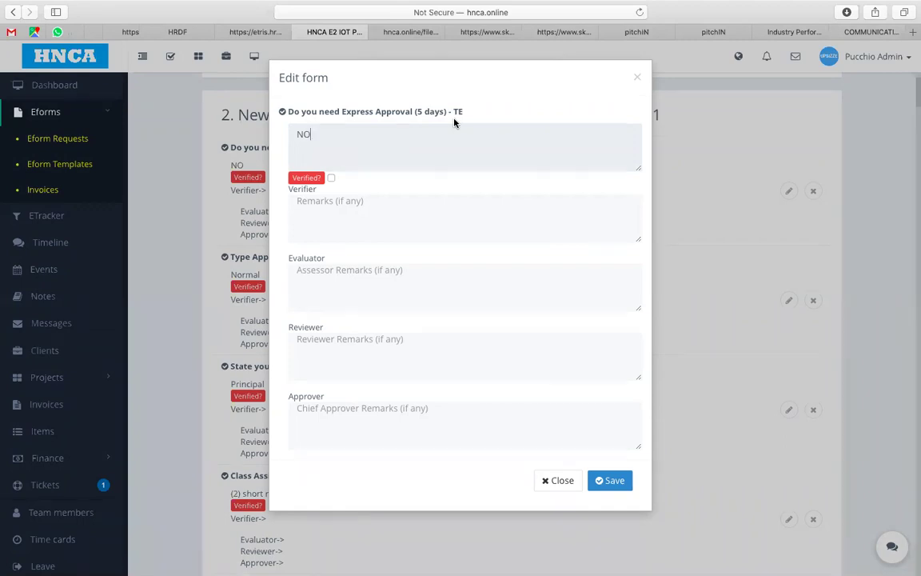
{"action": "key", "text": "BackSpace"}
{"action": "key", "text": "BackSpace"}
{"action": "type", "text": "YES"}
{"action": "left_click", "coordinate": [333, 179]}
Step: Add a verifier remark citing the 19/7 client email requesting Express, and save
{"action": "left_click", "coordinate": [328, 200]}
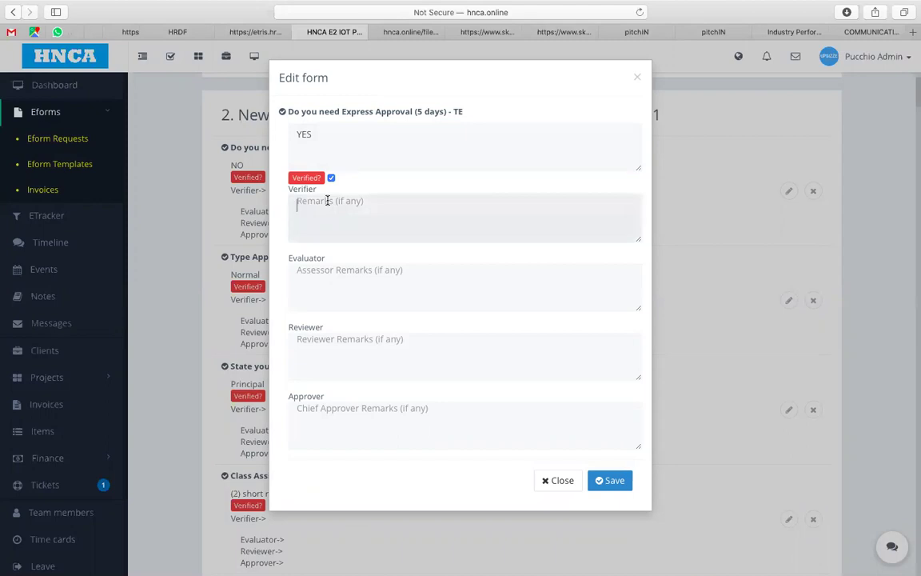
{"action": "type", "text": "T"}
{"action": "key", "text": "BackSpace"}
{"action": "type", "text": "19/7 Client email"}
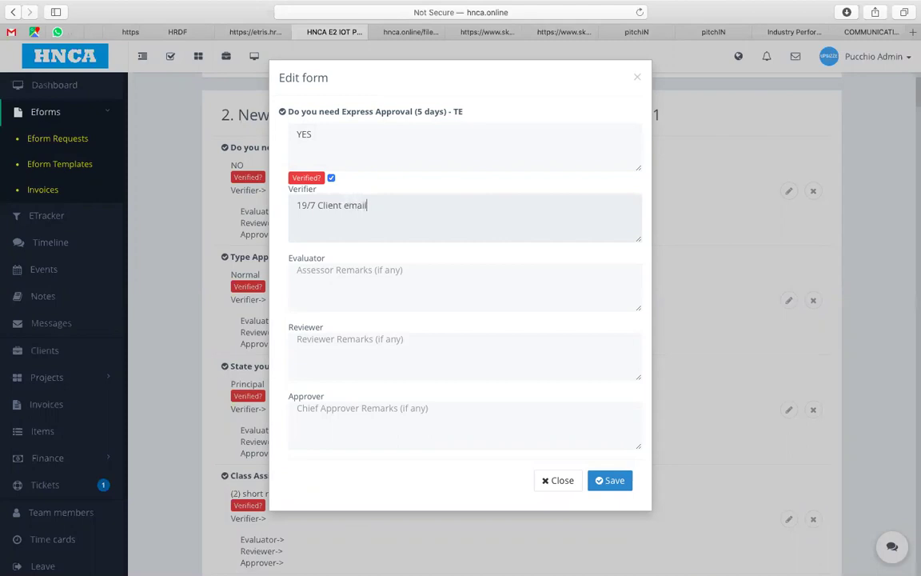
{"action": "type", "text": " Ref:ST08"}
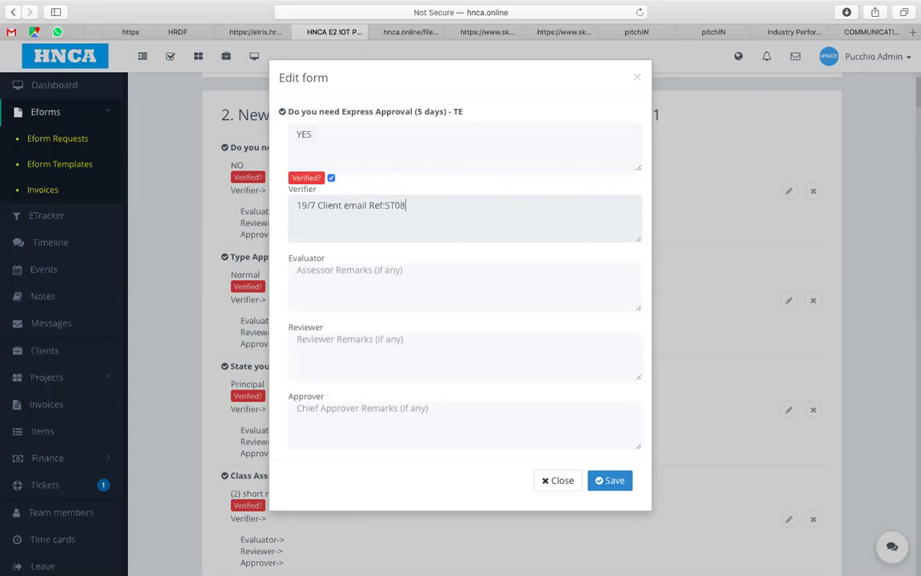
{"action": "type", "text": "7AC requested for Express"}
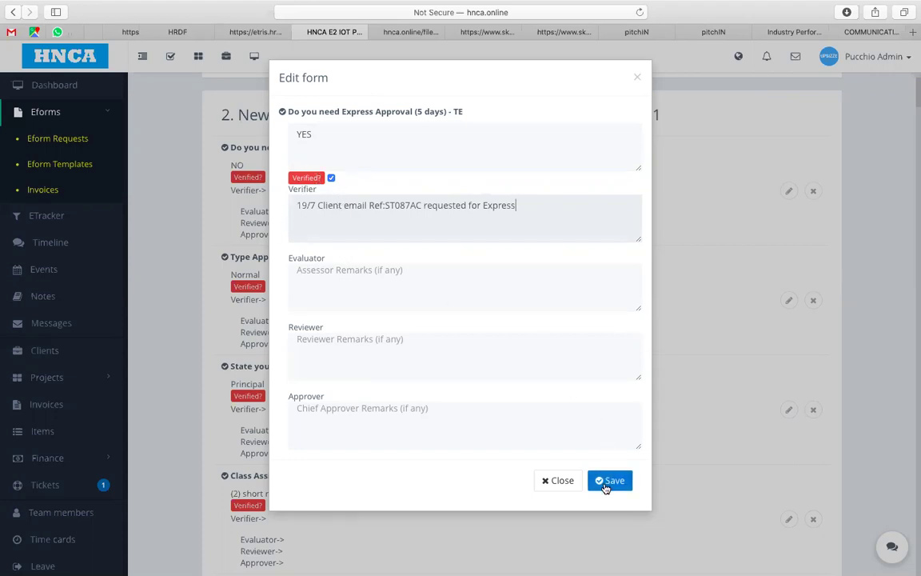
{"action": "left_click", "coordinate": [606, 485]}
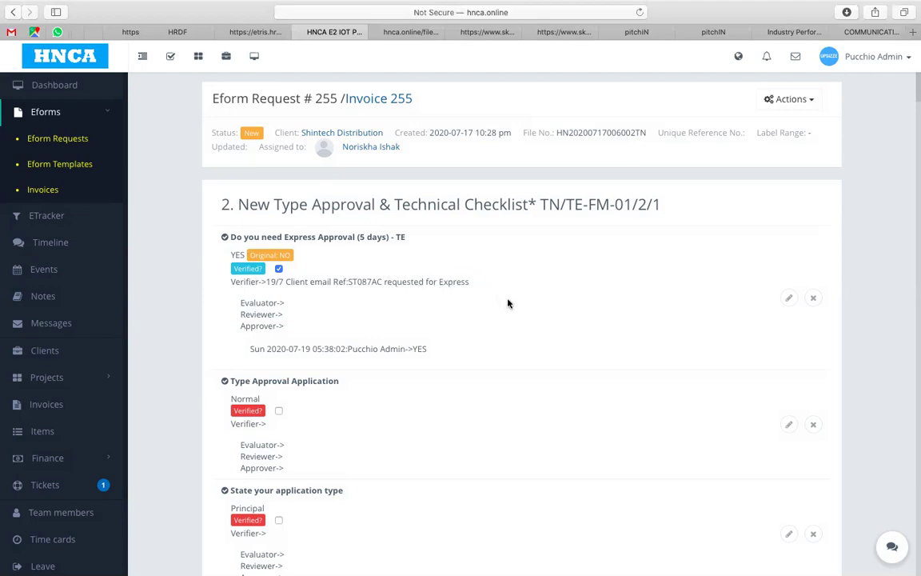
Step: Mark the Type Approval Application (Normal) and application type (Principal) answers as verified
{"action": "scroll", "coordinate": [540, 311], "scroll_direction": "down", "scroll_amount": 1}
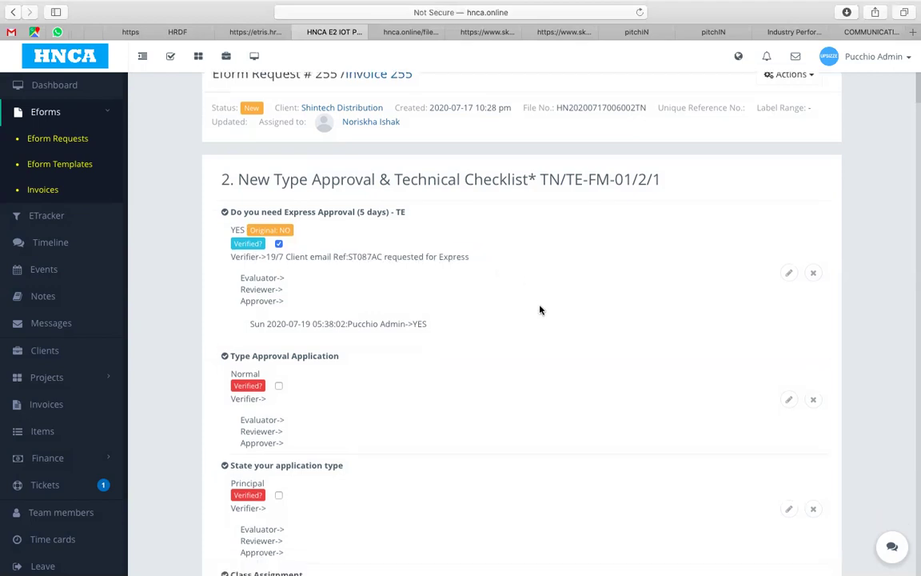
{"action": "scroll", "coordinate": [540, 310], "scroll_direction": "down", "scroll_amount": 3}
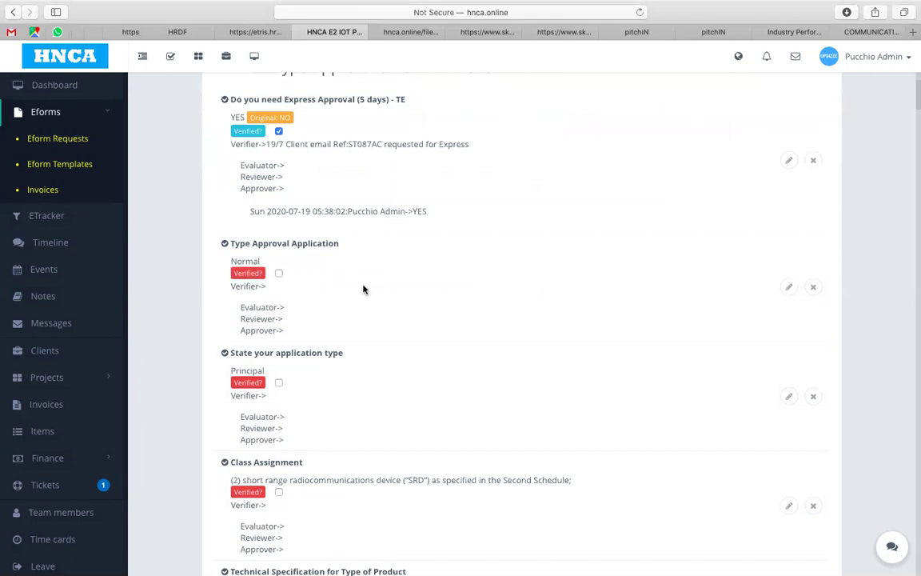
{"action": "scroll", "coordinate": [364, 290], "scroll_direction": "down", "scroll_amount": 2}
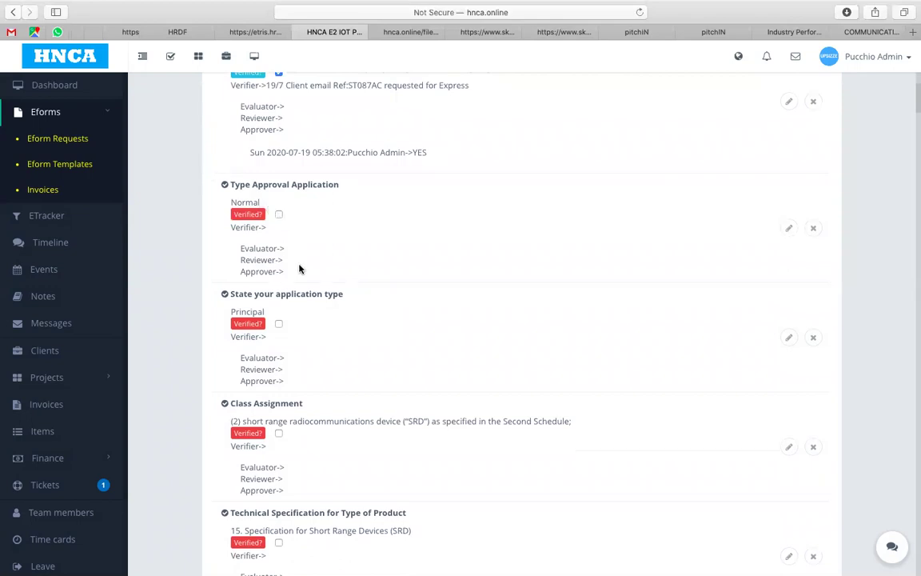
{"action": "scroll", "coordinate": [300, 269], "scroll_direction": "down", "scroll_amount": 2}
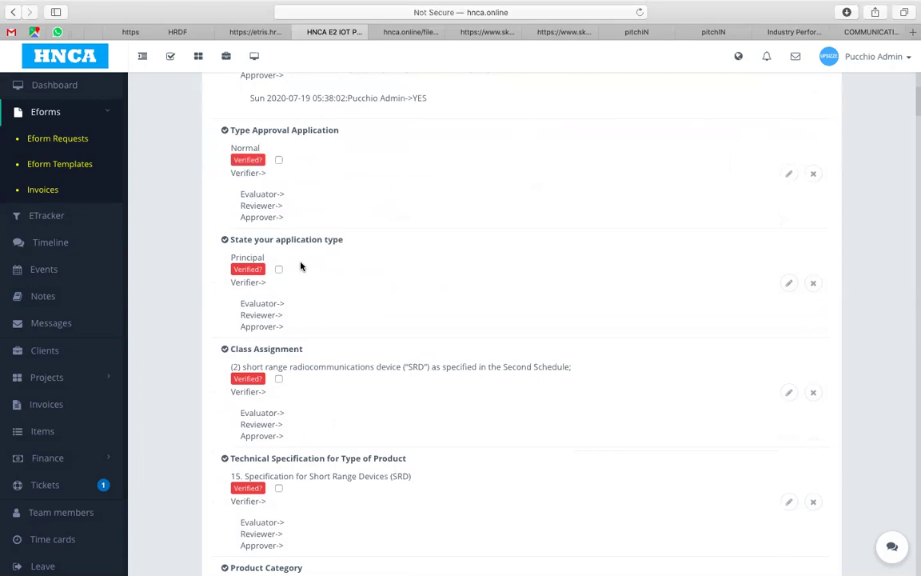
{"action": "left_click", "coordinate": [278, 160]}
{"action": "left_click", "coordinate": [278, 271]}
{"action": "scroll", "coordinate": [575, 263], "scroll_direction": "up", "scroll_amount": 6}
{"action": "scroll", "coordinate": [580, 260], "scroll_direction": "up", "scroll_amount": 2}
Step: Choose Verified from the Actions dropdown for request 255, then review the checklist below
{"action": "left_click", "coordinate": [803, 92]}
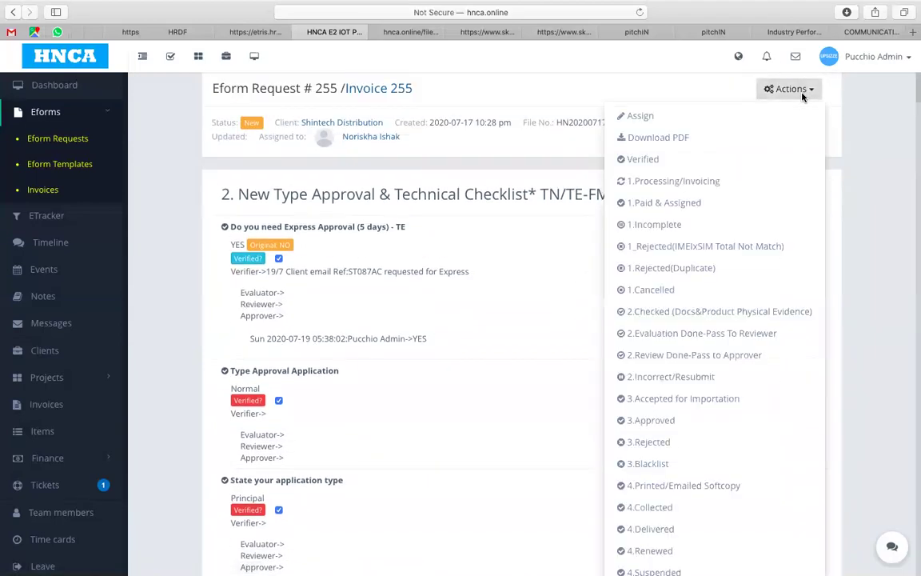
{"action": "left_click", "coordinate": [703, 159]}
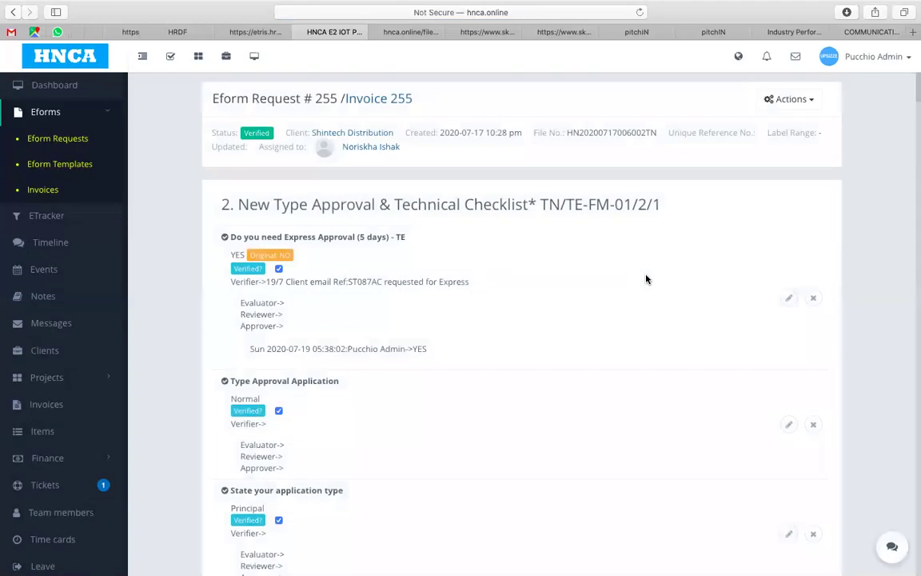
{"action": "scroll", "coordinate": [647, 279], "scroll_direction": "down", "scroll_amount": 2}
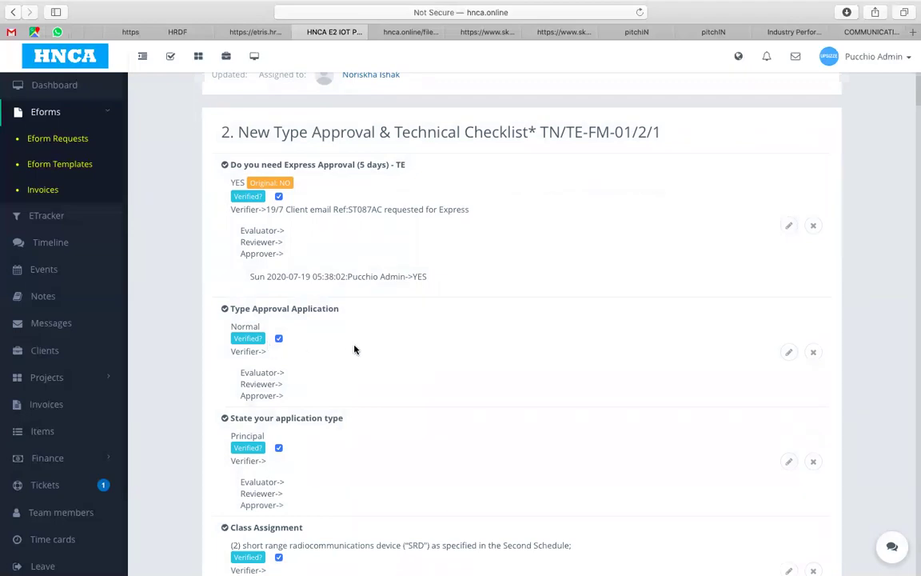
{"action": "scroll", "coordinate": [354, 350], "scroll_direction": "down", "scroll_amount": 5}
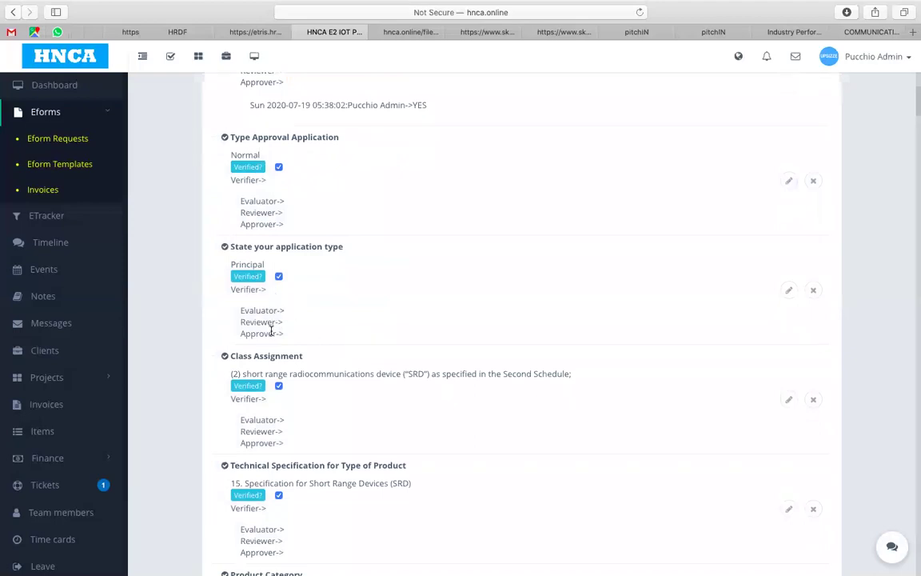
{"action": "scroll", "coordinate": [271, 331], "scroll_direction": "down", "scroll_amount": 3}
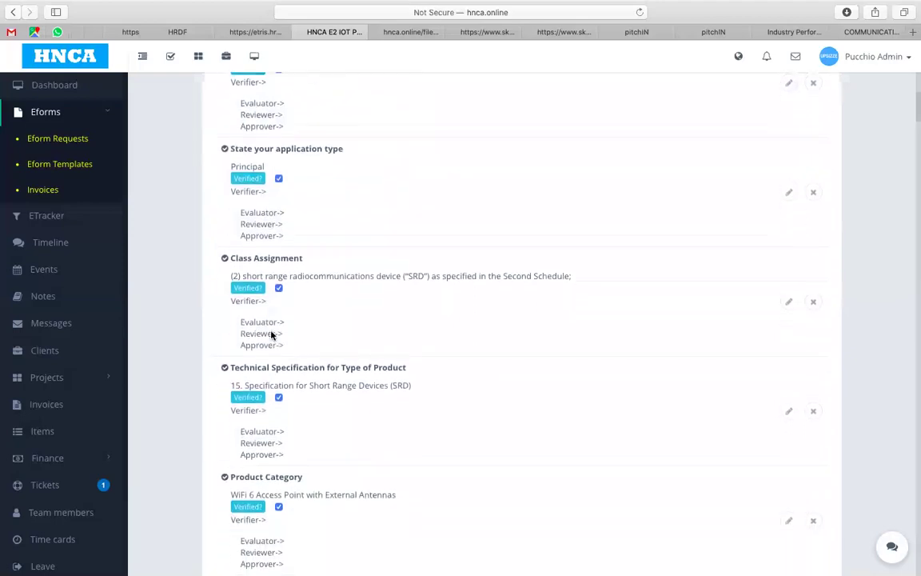
{"action": "left_click", "coordinate": [789, 297]}
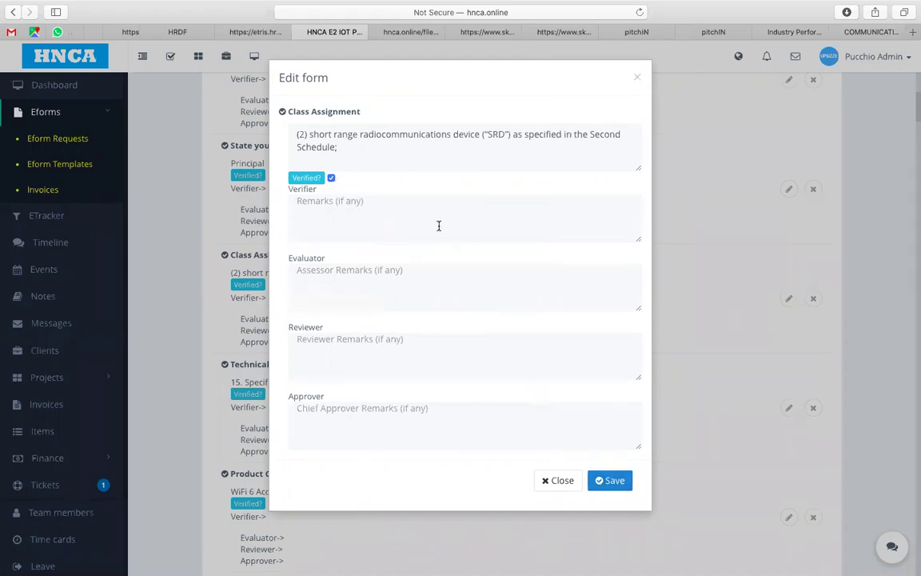
{"action": "left_click", "coordinate": [443, 198]}
{"action": "type", "text": "WiF"}
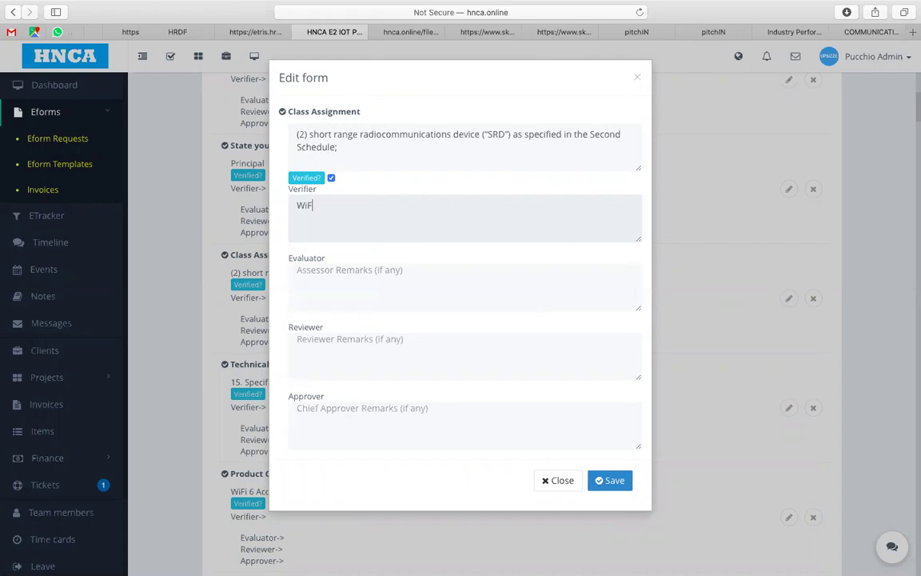
{"action": "key", "text": "BackSpace"}
{"action": "type", "text": "reless Router confirmed."}
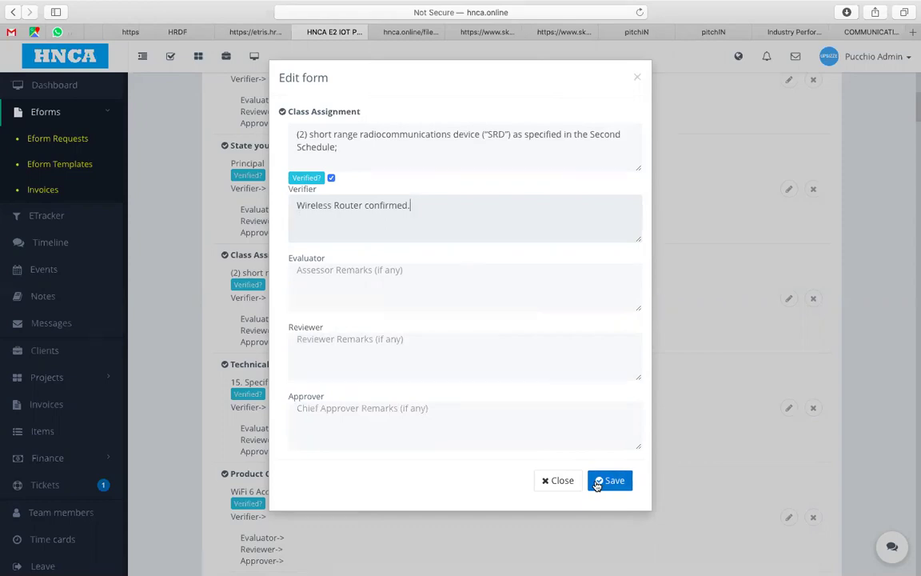
{"action": "left_click_drag", "start_coordinate": [439, 206], "coordinate": [297, 206]}
{"action": "key", "text": "BackSpace"}
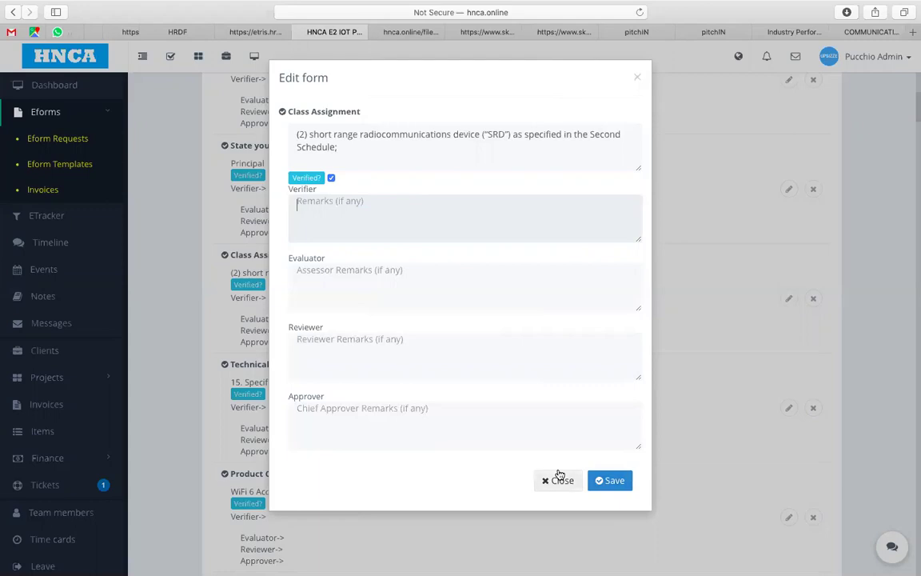
{"action": "left_click", "coordinate": [560, 477]}
Step: Review the Product Category, Brand, Master Applicant and Product Model items, then edit Master Applicant
{"action": "scroll", "coordinate": [469, 429], "scroll_direction": "down", "scroll_amount": 4}
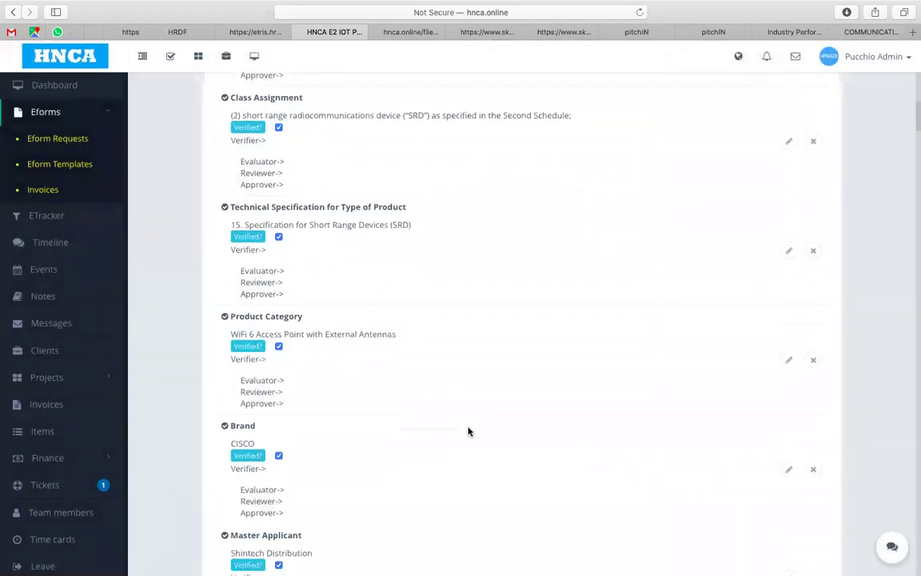
{"action": "scroll", "coordinate": [468, 432], "scroll_direction": "down", "scroll_amount": 1}
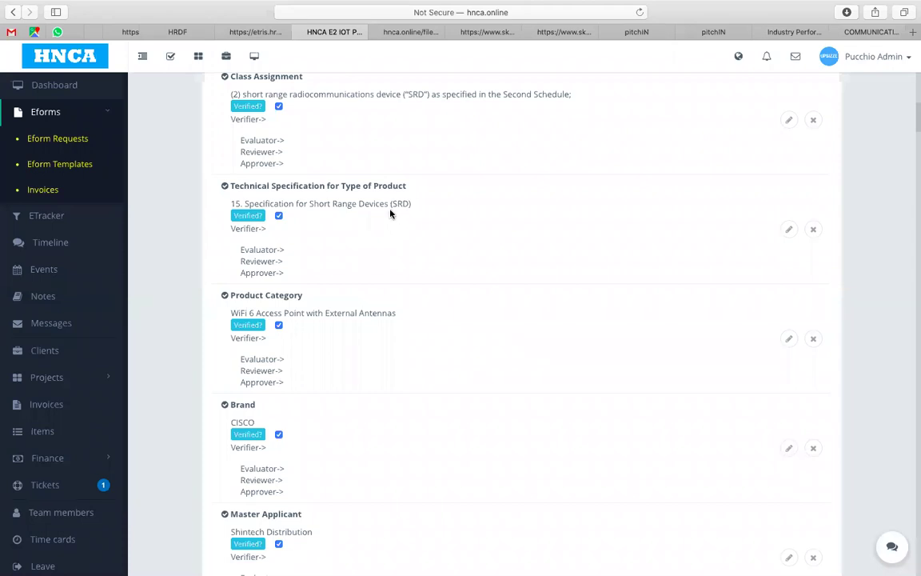
{"action": "scroll", "coordinate": [370, 269], "scroll_direction": "down", "scroll_amount": 3}
{"action": "scroll", "coordinate": [371, 272], "scroll_direction": "down", "scroll_amount": 1}
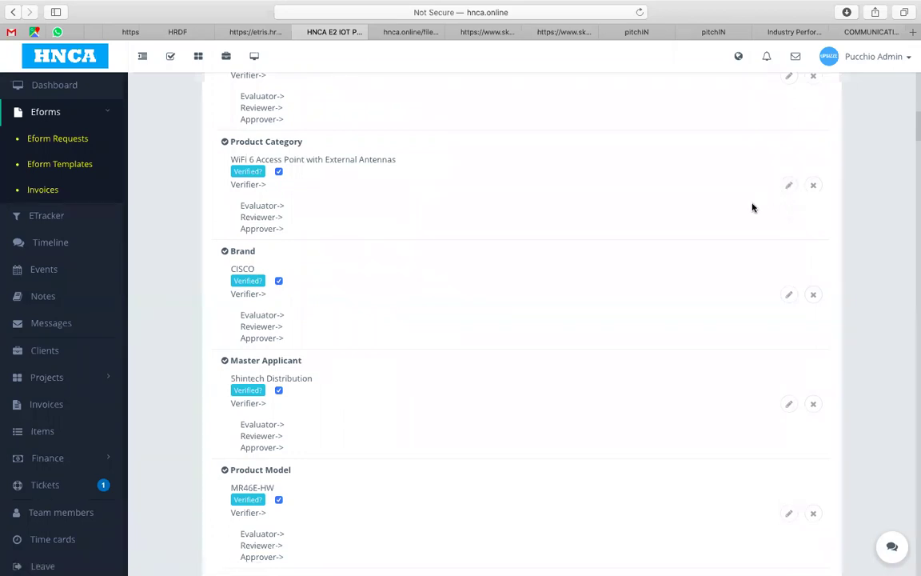
{"action": "scroll", "coordinate": [752, 208], "scroll_direction": "down", "scroll_amount": 3}
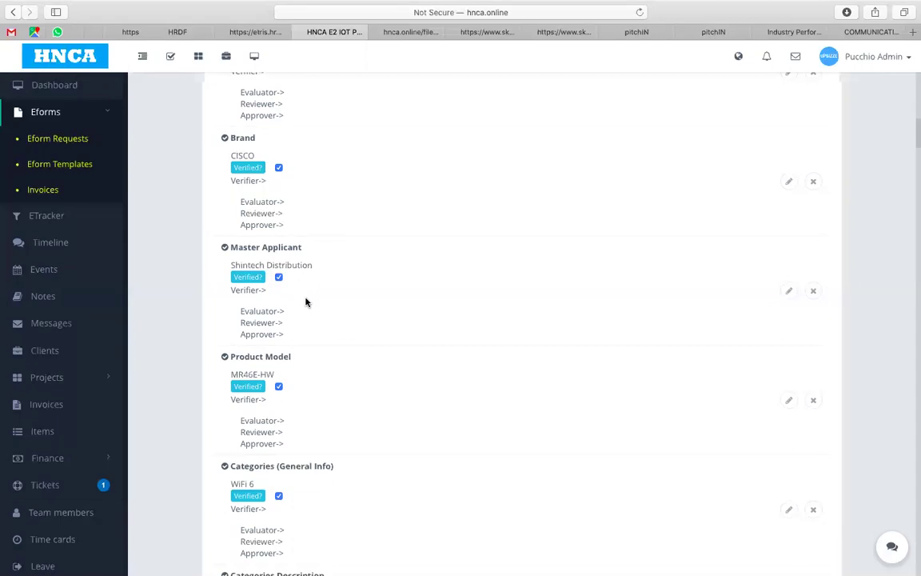
{"action": "scroll", "coordinate": [306, 301], "scroll_direction": "down", "scroll_amount": 2}
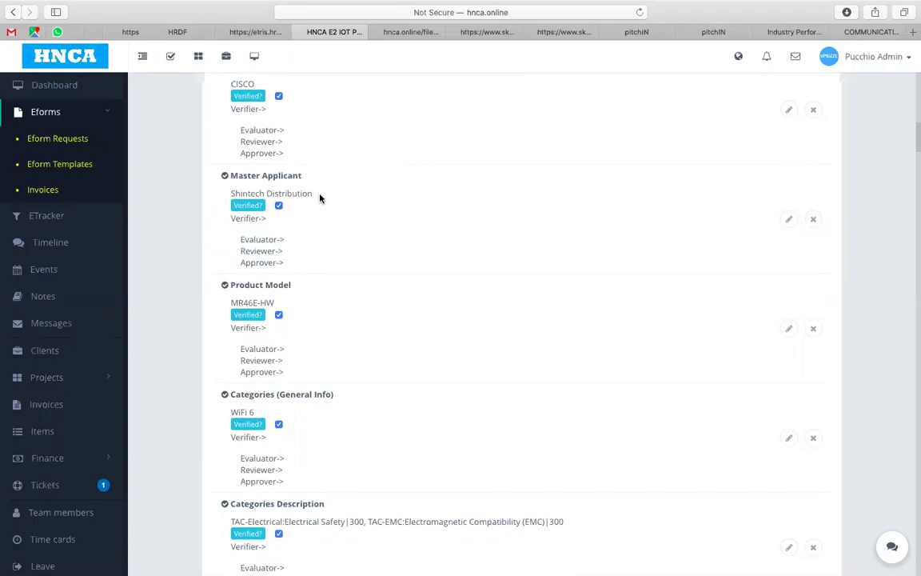
{"action": "left_click", "coordinate": [789, 219]}
Step: Try a Malaysia suffix on the Shintech Distribution applicant name, then close the form unsaved
{"action": "left_click", "coordinate": [400, 132]}
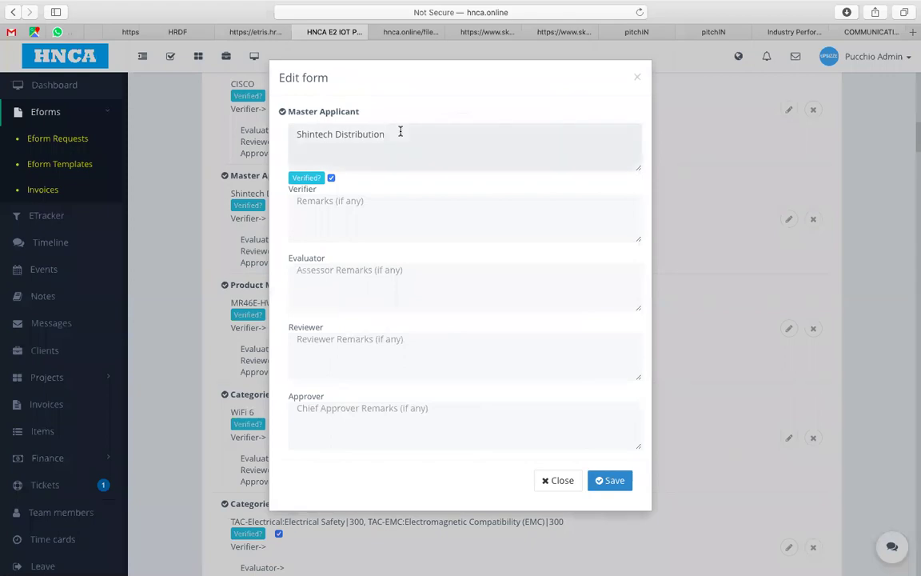
{"action": "type", "text": "s"}
{"action": "key", "text": "BackSpace"}
{"action": "type", "text": "(Mlaay"}
{"action": "key", "text": "BackSpace"}
{"action": "key", "text": "BackSpace"}
{"action": "key", "text": "BackSpace"}
{"action": "key", "text": "BackSpace"}
{"action": "type", "text": "alaysia"}
{"action": "key", "text": "BackSpace"}
{"action": "key", "text": "BackSpace"}
{"action": "key", "text": "BackSpace"}
{"action": "key", "text": "BackSpace"}
{"action": "key", "text": "BackSpace"}
{"action": "key", "text": "BackSpace"}
{"action": "key", "text": "BackSpace"}
{"action": "key", "text": "BackSpace"}
{"action": "key", "text": "BackSpace"}
{"action": "key", "text": "BackSpace"}
{"action": "left_click", "coordinate": [566, 481]}
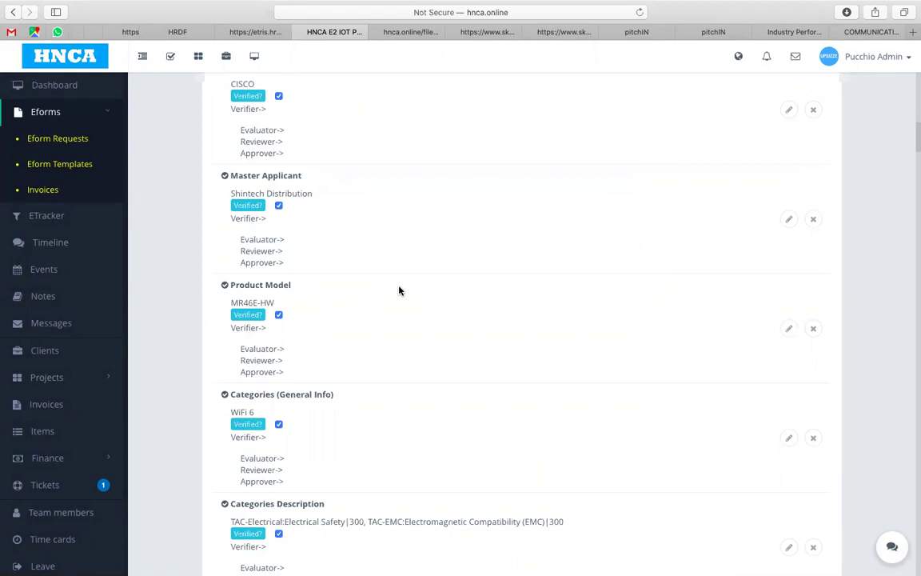
{"action": "scroll", "coordinate": [400, 291], "scroll_direction": "down", "scroll_amount": 1}
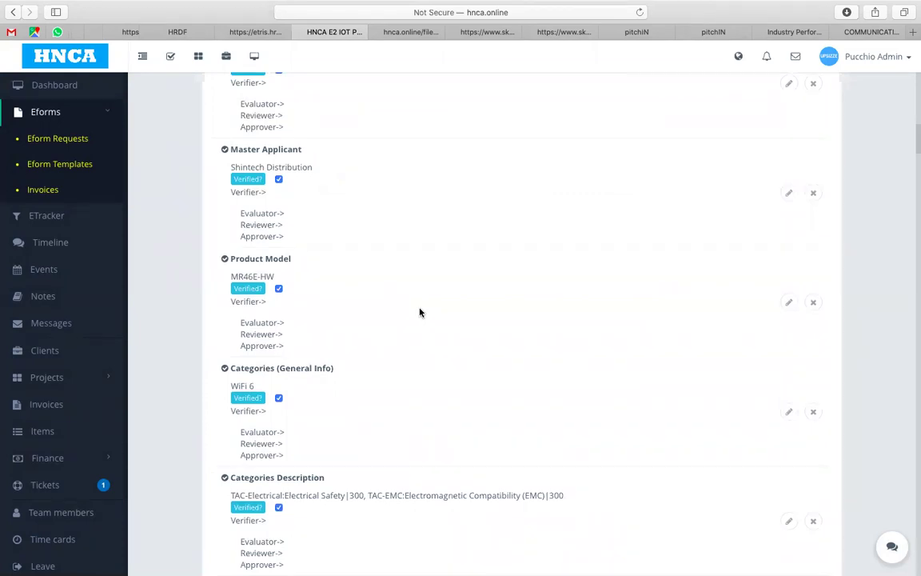
{"action": "scroll", "coordinate": [420, 312], "scroll_direction": "down", "scroll_amount": 1}
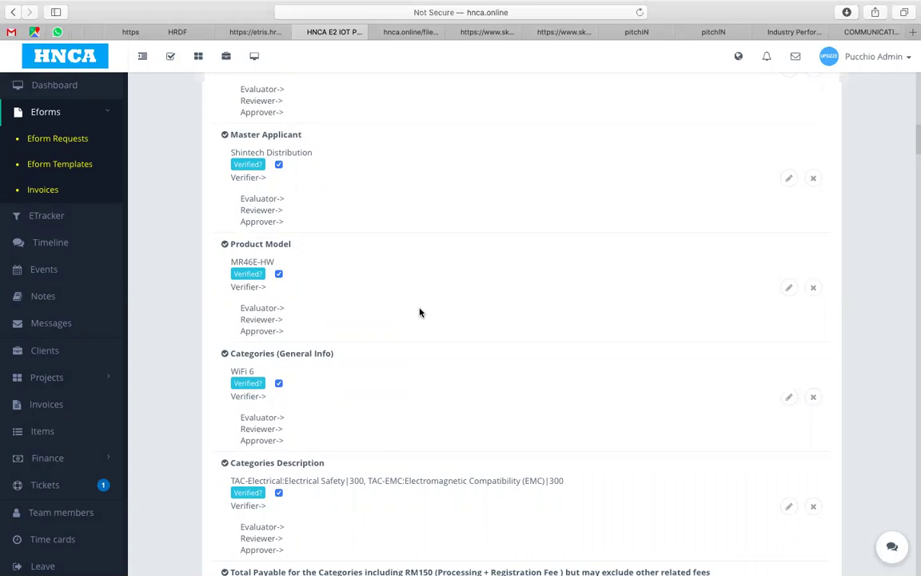
{"action": "scroll", "coordinate": [420, 313], "scroll_direction": "down", "scroll_amount": 1}
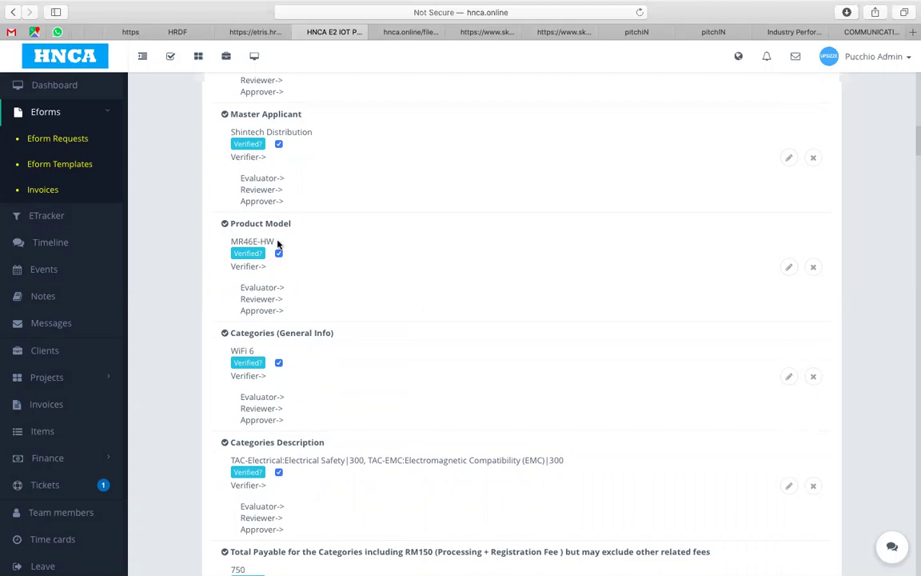
{"action": "scroll", "coordinate": [281, 244], "scroll_direction": "down", "scroll_amount": 3}
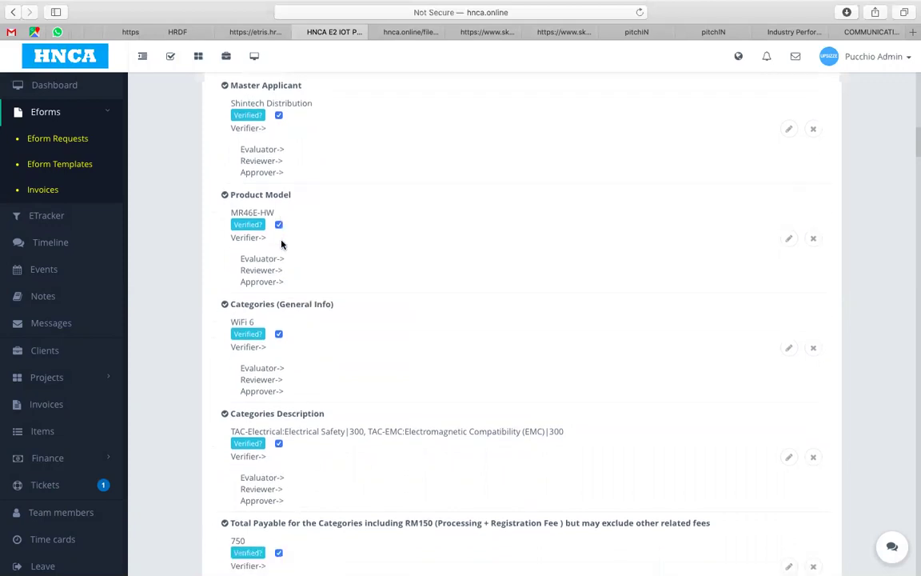
{"action": "scroll", "coordinate": [282, 244], "scroll_direction": "down", "scroll_amount": 2}
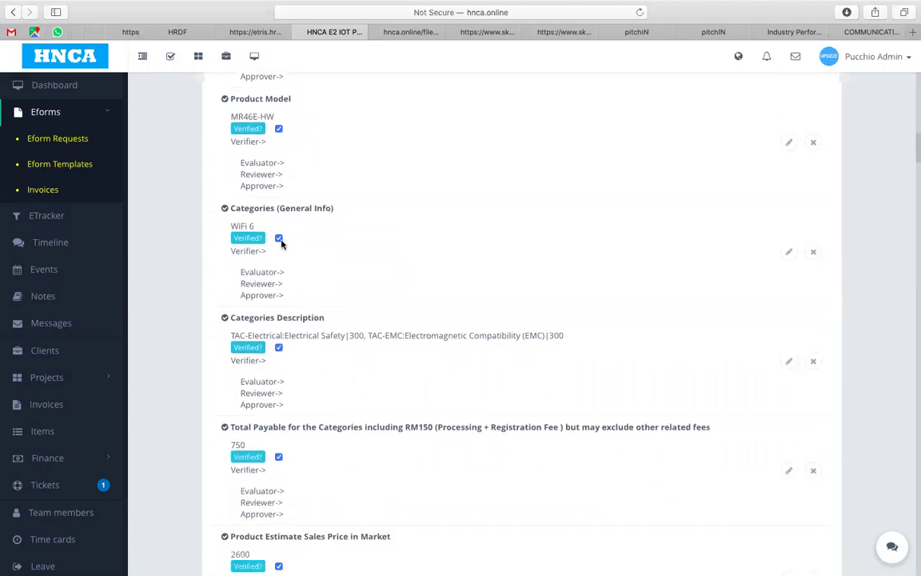
{"action": "scroll", "coordinate": [282, 242], "scroll_direction": "down", "scroll_amount": 2}
{"action": "scroll", "coordinate": [281, 242], "scroll_direction": "down", "scroll_amount": 2}
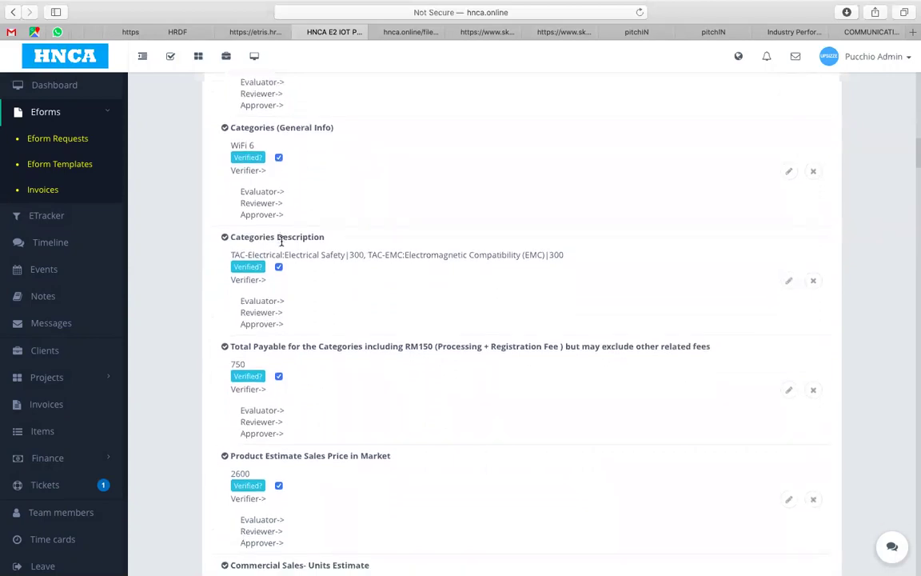
{"action": "scroll", "coordinate": [281, 242], "scroll_direction": "down", "scroll_amount": 1}
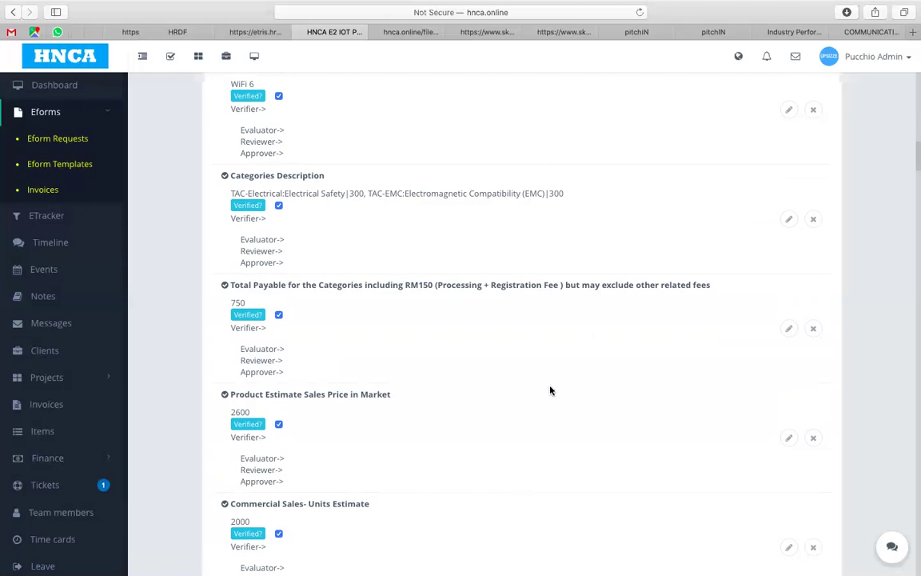
{"action": "mouse_move", "coordinate": [720, 534]}
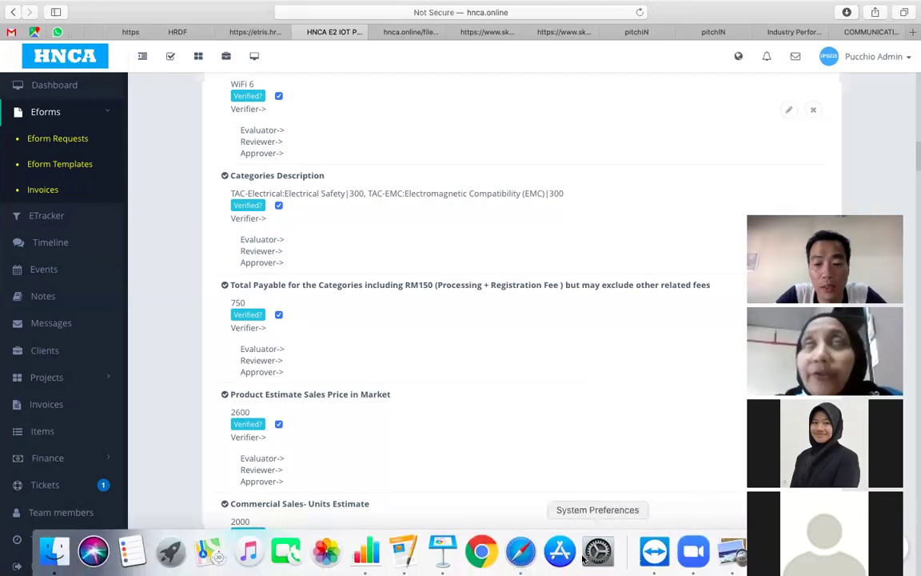
Step: Pause the Zoom meeting recording from the Meeting menu and return to the eform in Safari
{"action": "left_click", "coordinate": [694, 552]}
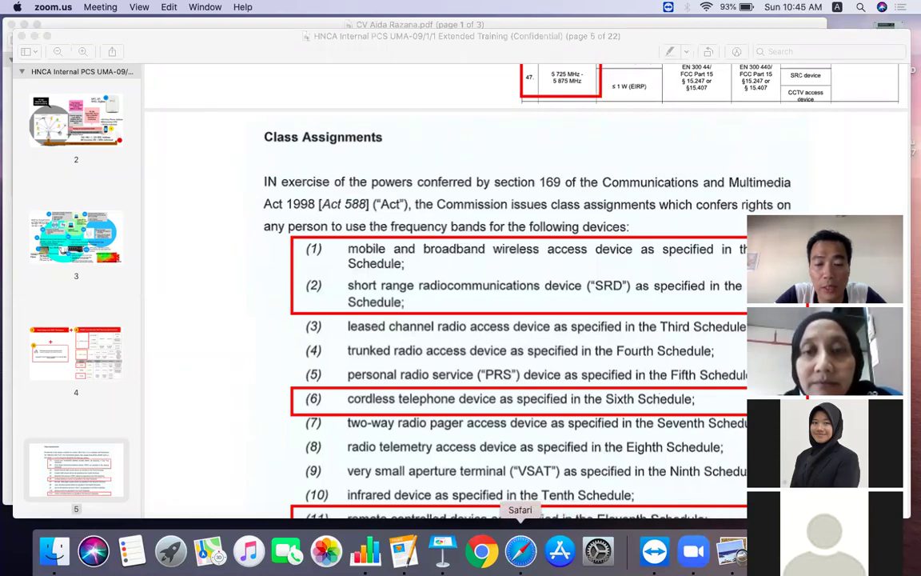
{"action": "left_click", "coordinate": [114, 6]}
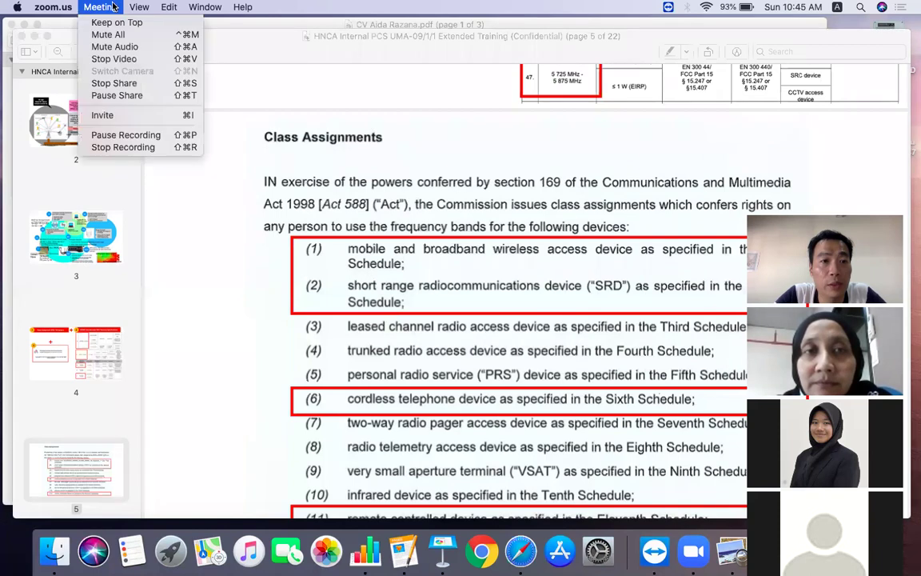
{"action": "left_click", "coordinate": [121, 135]}
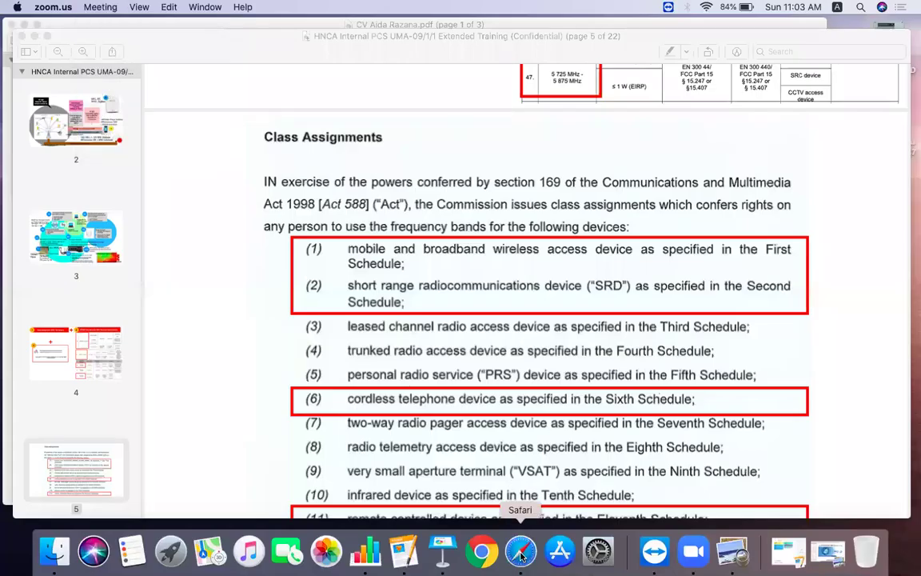
{"action": "left_click", "coordinate": [520, 552]}
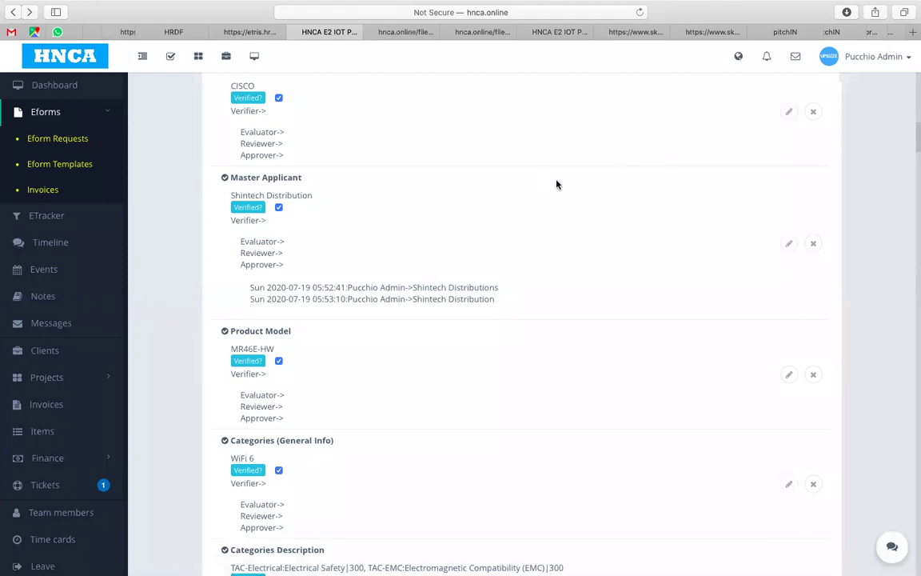
Step: Scroll to the end of request 255's eform to show its four attachments
{"action": "scroll", "coordinate": [557, 184], "scroll_direction": "down", "scroll_amount": 2}
{"action": "scroll", "coordinate": [557, 185], "scroll_direction": "up", "scroll_amount": 6}
{"action": "scroll", "coordinate": [557, 184], "scroll_direction": "up", "scroll_amount": 6}
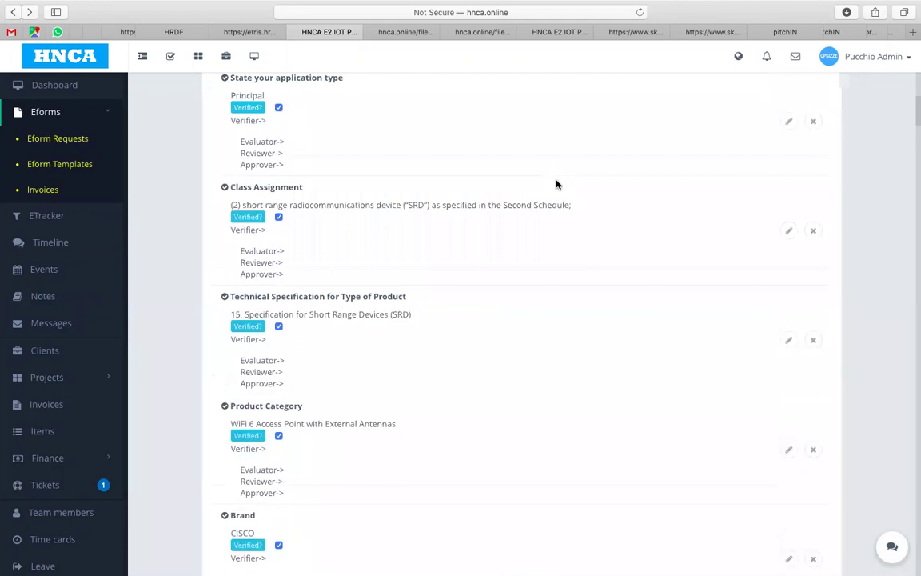
{"action": "scroll", "coordinate": [558, 185], "scroll_direction": "down", "scroll_amount": 3}
{"action": "scroll", "coordinate": [557, 184], "scroll_direction": "down", "scroll_amount": 5}
{"action": "scroll", "coordinate": [558, 185], "scroll_direction": "down", "scroll_amount": 3}
{"action": "scroll", "coordinate": [557, 184], "scroll_direction": "down", "scroll_amount": 10}
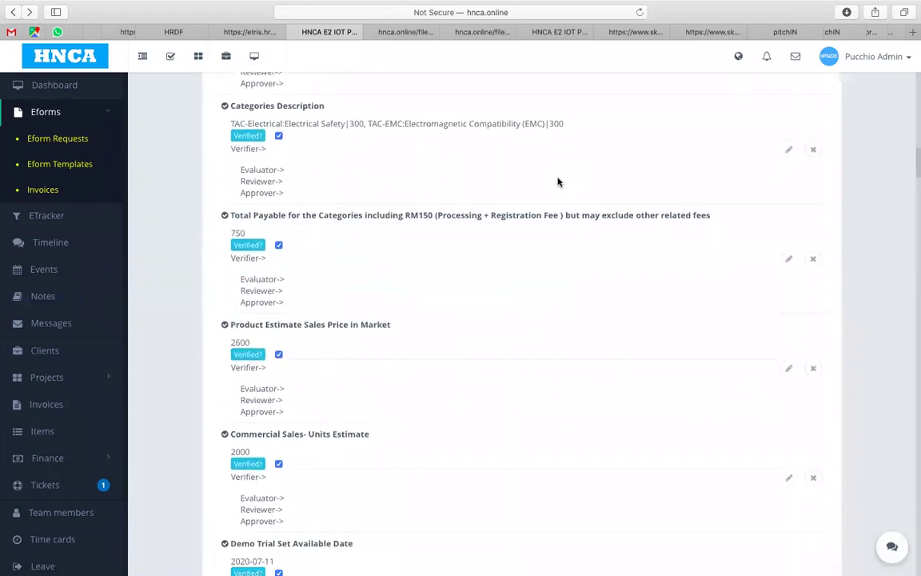
{"action": "scroll", "coordinate": [558, 182], "scroll_direction": "down", "scroll_amount": 1}
{"action": "scroll", "coordinate": [557, 182], "scroll_direction": "up", "scroll_amount": 1}
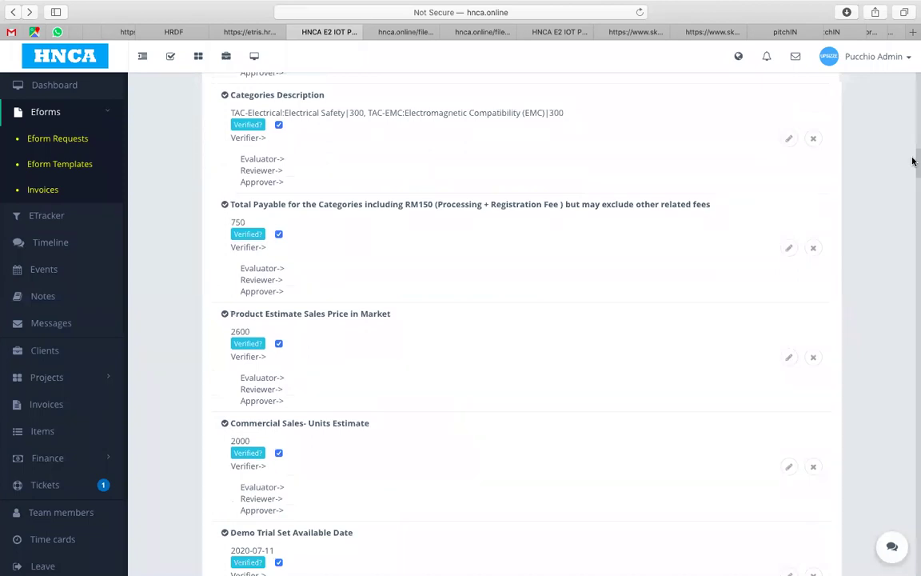
{"action": "left_click_drag", "start_coordinate": [912, 165], "coordinate": [914, 559]}
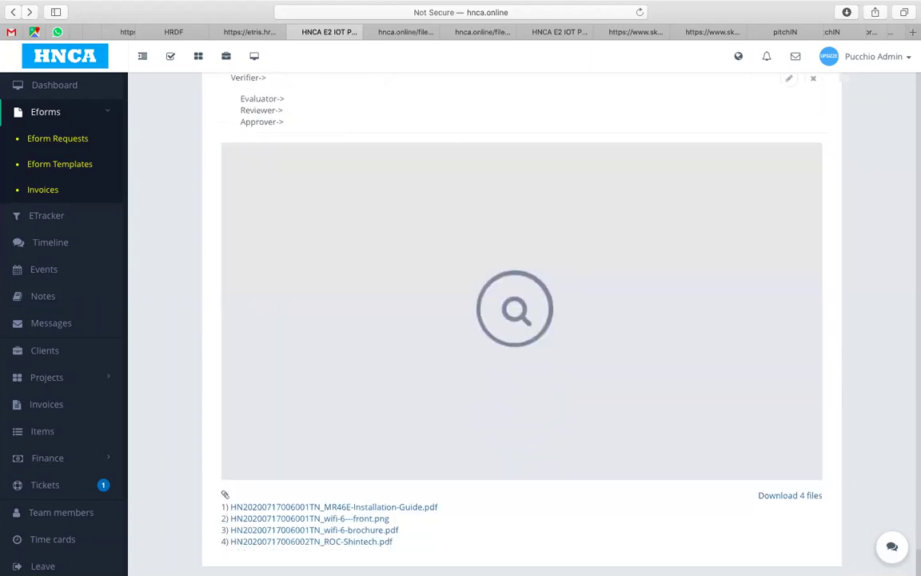
Step: Open wifi-6-brochure.pdf and scroll to its Wi-Fi 5 versus Wi-Fi 6 capability table
{"action": "left_click", "coordinate": [320, 532]}
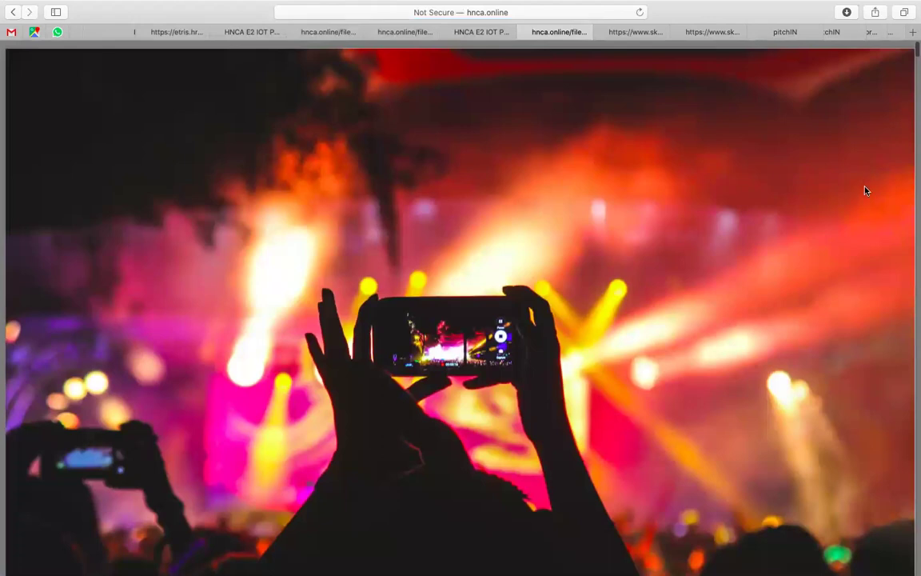
{"action": "scroll", "coordinate": [812, 268], "scroll_direction": "down", "scroll_amount": 5}
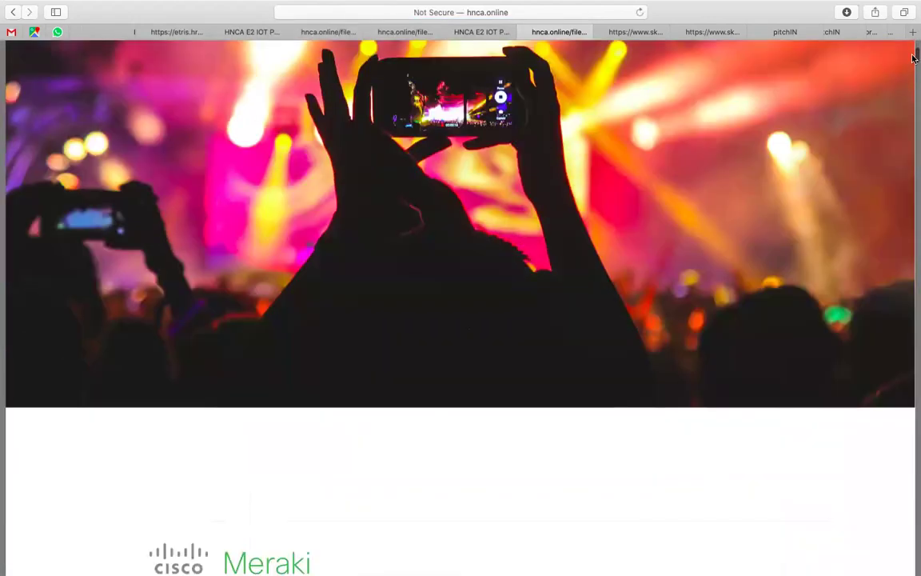
{"action": "left_click_drag", "start_coordinate": [914, 60], "coordinate": [914, 201]}
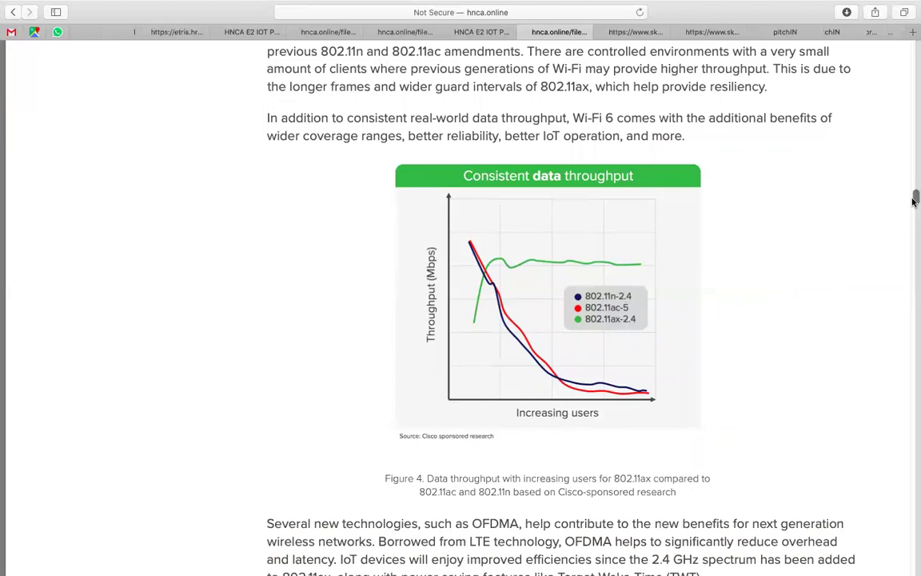
{"action": "left_click_drag", "start_coordinate": [915, 200], "coordinate": [915, 230]}
{"action": "scroll", "coordinate": [915, 230], "scroll_direction": "down", "scroll_amount": 1}
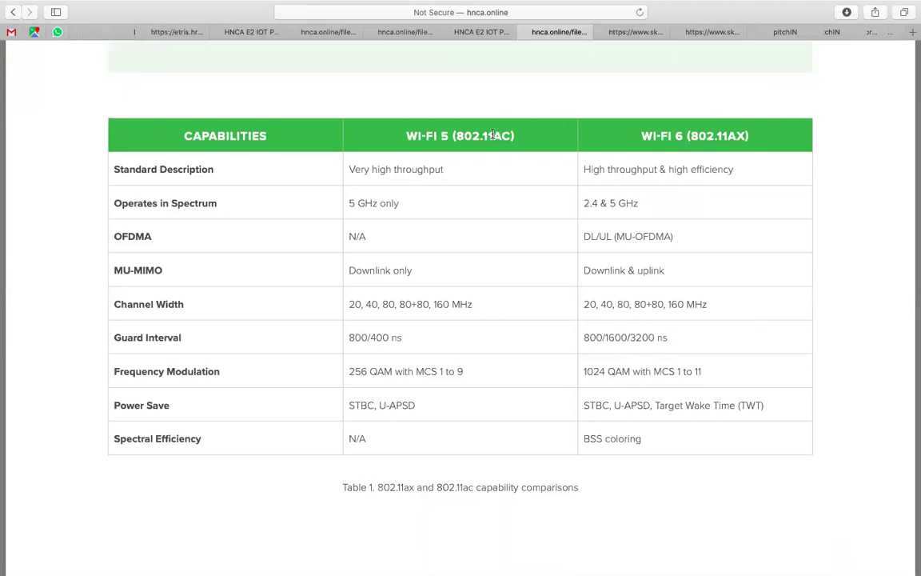
Step: Select the 802.11ac and 802.11ax labels in the table, then return to the HNCA portal
{"action": "left_click_drag", "start_coordinate": [494, 135], "coordinate": [517, 135]}
{"action": "left_click_drag", "start_coordinate": [728, 136], "coordinate": [750, 136]}
{"action": "scroll", "coordinate": [719, 216], "scroll_direction": "down", "scroll_amount": 2}
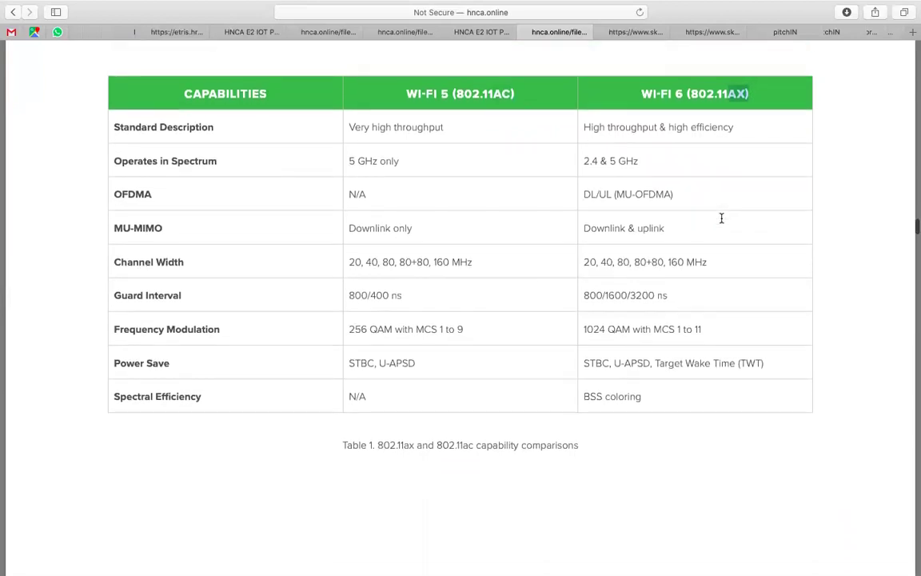
{"action": "left_click", "coordinate": [496, 32]}
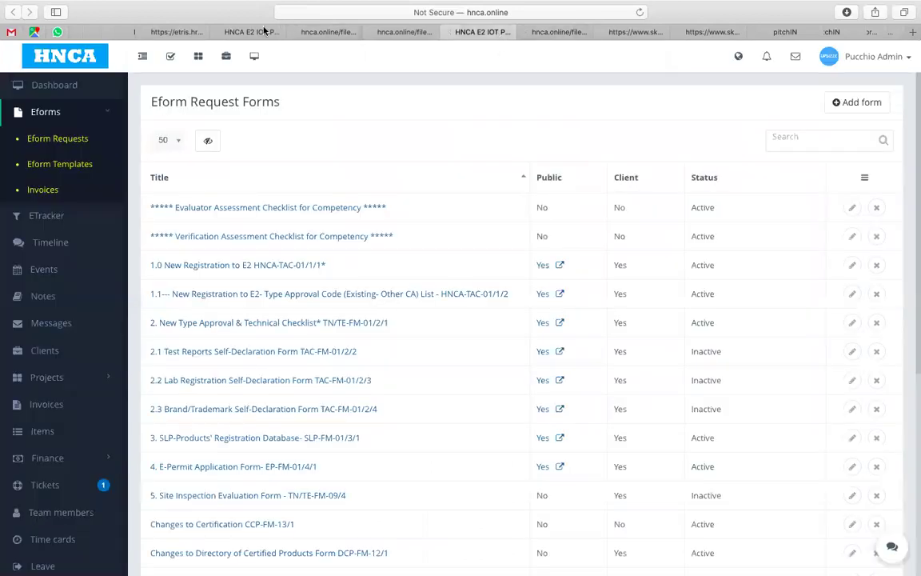
Step: Go back to request 255's tab and open the Categories Description item for editing
{"action": "left_click", "coordinate": [249, 32]}
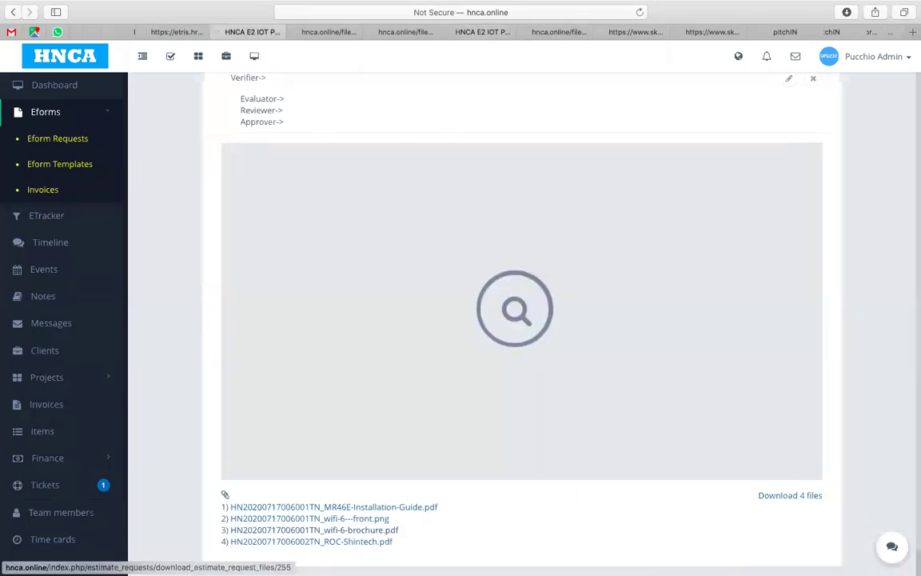
{"action": "left_click_drag", "start_coordinate": [913, 512], "coordinate": [913, 159]}
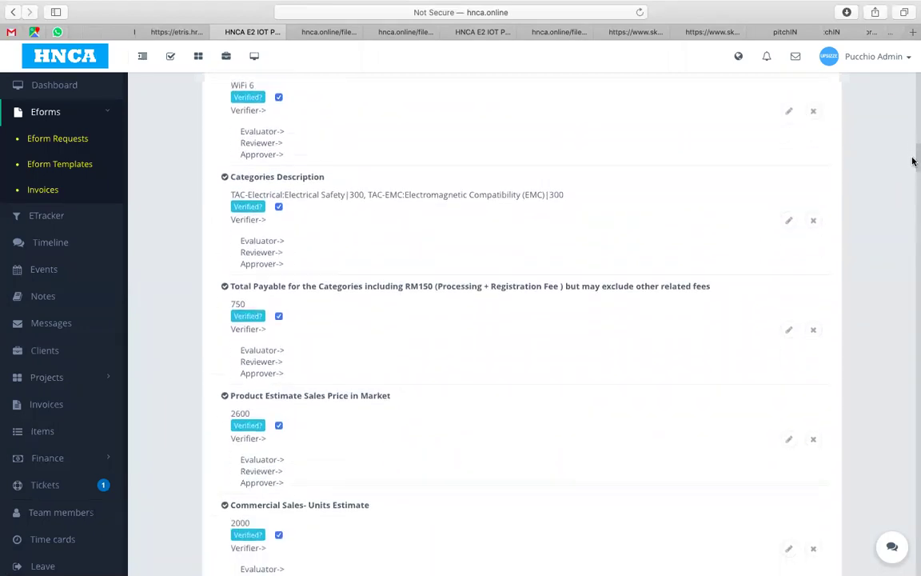
{"action": "left_click", "coordinate": [788, 222]}
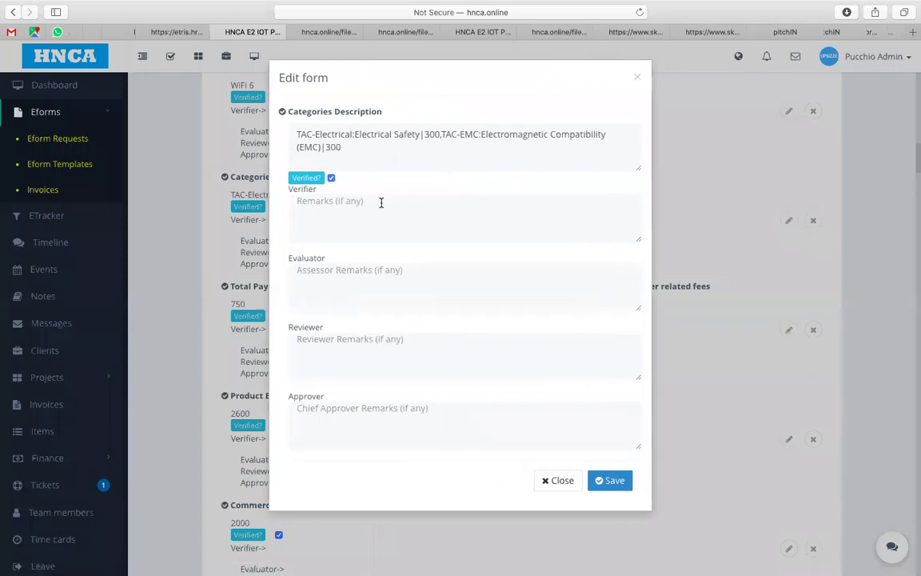
Step: Uncheck Verified on Categories Description and save the remark 'WiFi 6 802.11 ac & 802.11ax. Refer to Finance to edit the quotation'
{"action": "left_click", "coordinate": [331, 178]}
{"action": "left_click", "coordinate": [336, 207]}
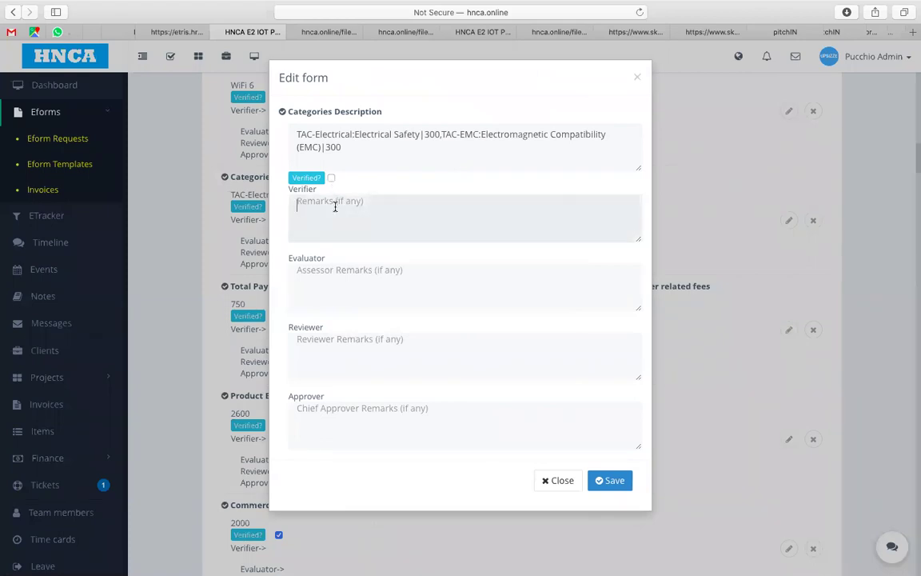
{"action": "type", "text": "WiFi 6 802.11 a"}
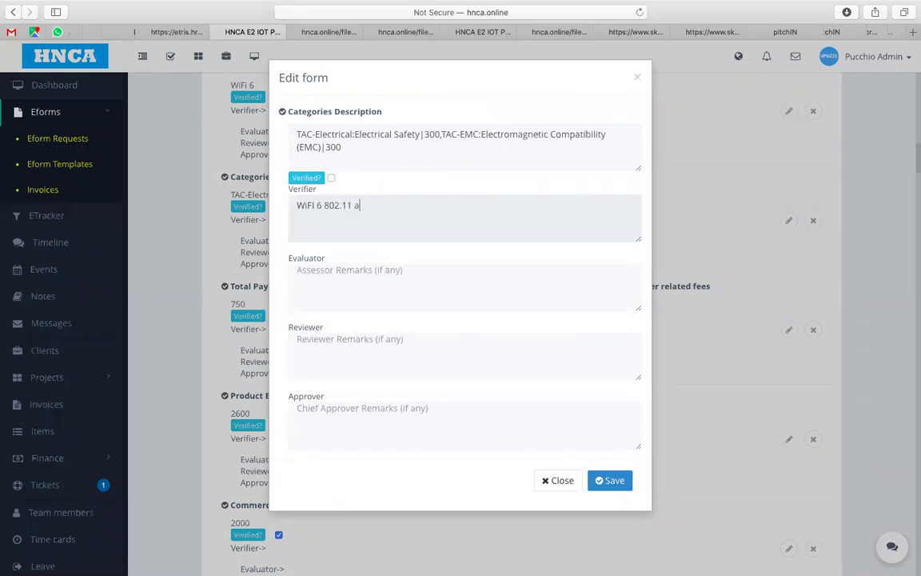
{"action": "type", "text": "c & 802.11ax. Refer to Finance to "}
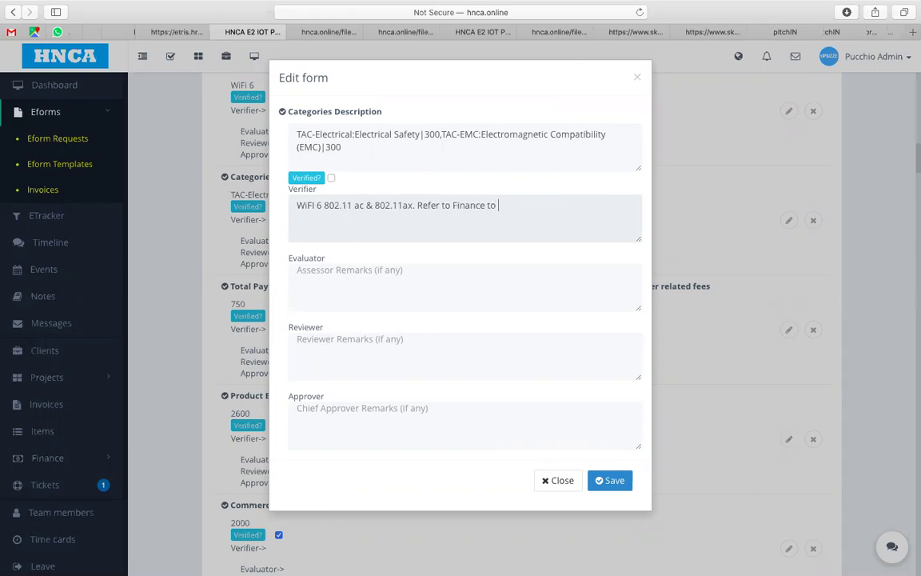
{"action": "type", "text": "edit the pricing"}
{"action": "key", "text": "BackSpace"}
{"action": "key", "text": "BackSpace"}
{"action": "key", "text": "BackSpace"}
{"action": "key", "text": "BackSpace"}
{"action": "key", "text": "BackSpace"}
{"action": "key", "text": "BackSpace"}
{"action": "type", "text": "quotation"}
{"action": "left_click", "coordinate": [598, 481]}
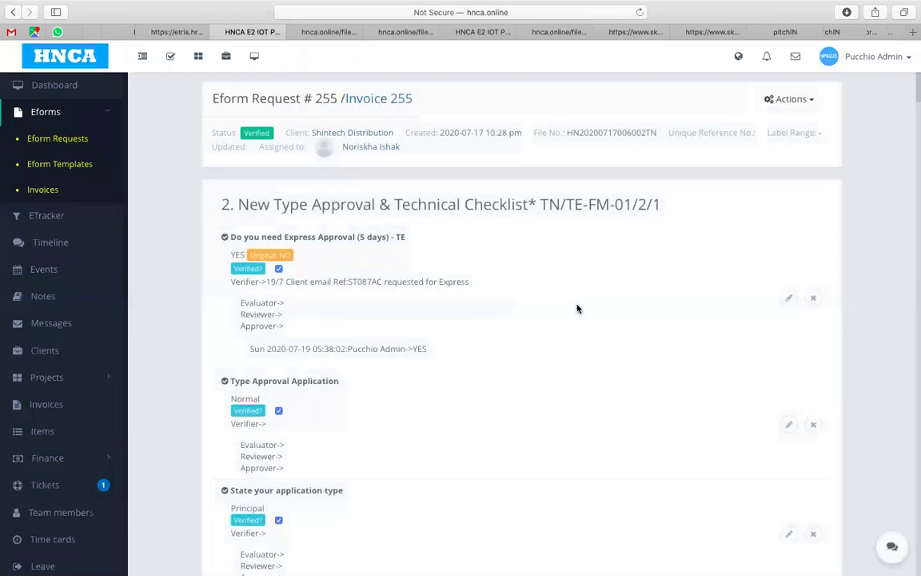
{"action": "scroll", "coordinate": [475, 280], "scroll_direction": "down", "scroll_amount": 10}
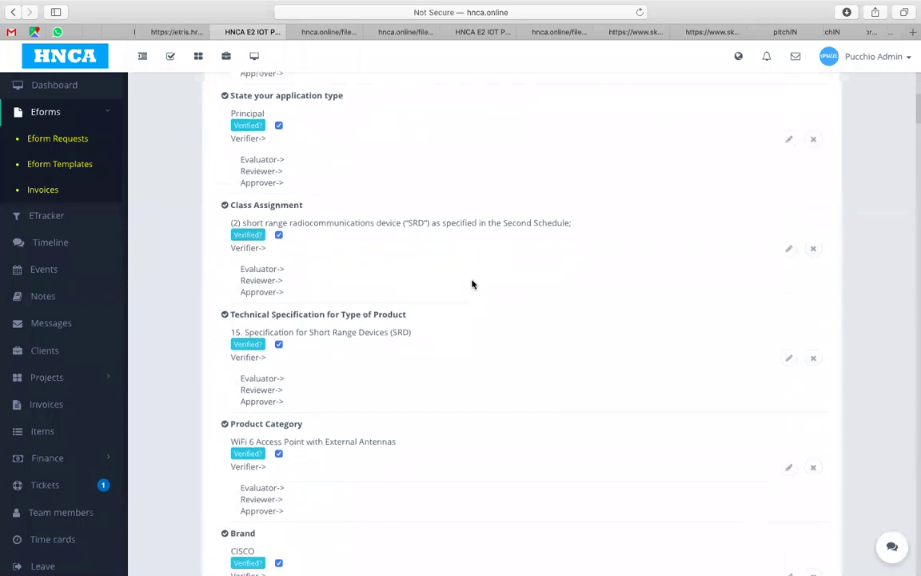
{"action": "scroll", "coordinate": [472, 283], "scroll_direction": "down", "scroll_amount": 11}
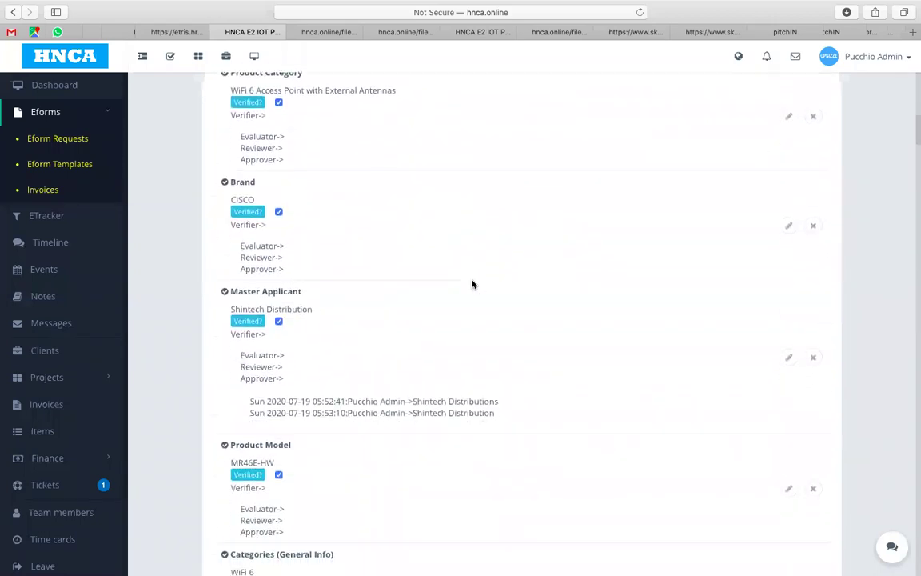
{"action": "scroll", "coordinate": [472, 284], "scroll_direction": "down", "scroll_amount": 8}
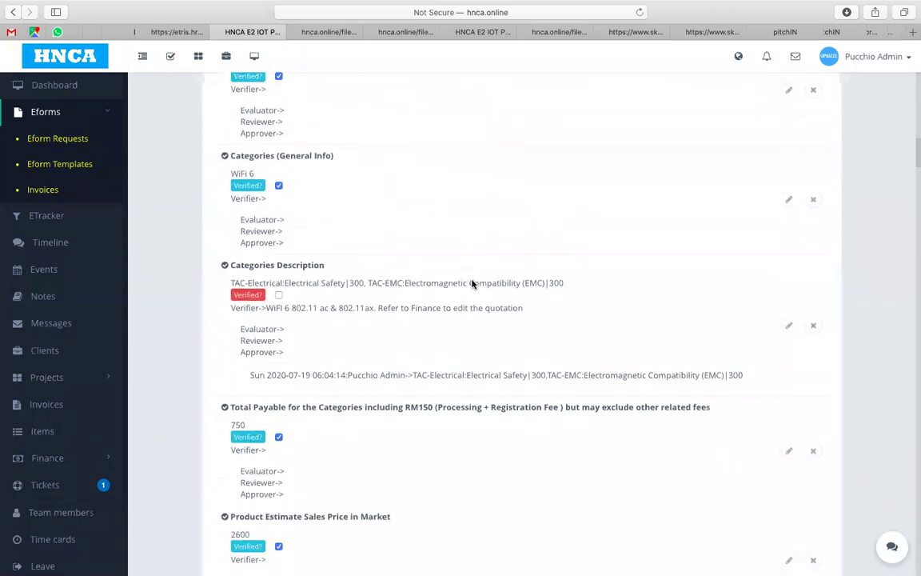
{"action": "scroll", "coordinate": [472, 284], "scroll_direction": "down", "scroll_amount": 2}
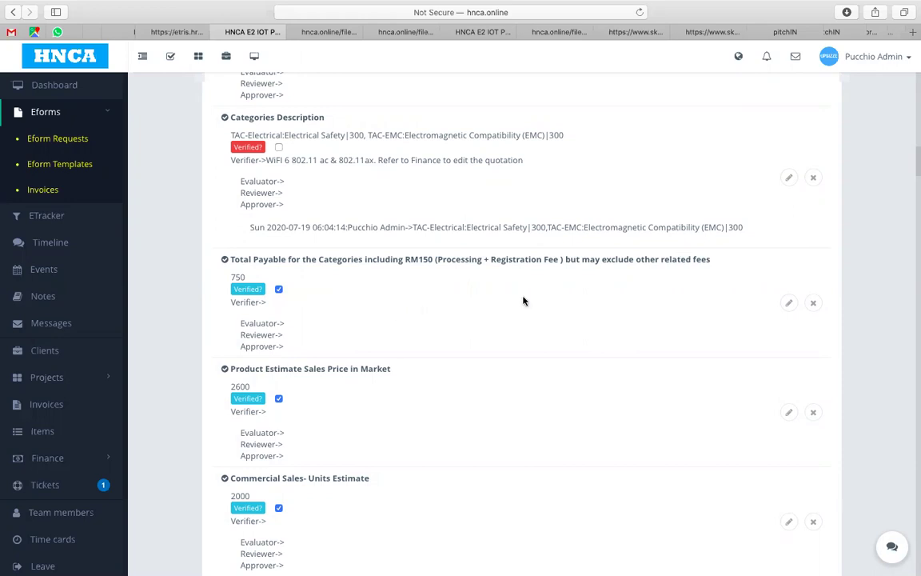
Step: Resave the Total Payable checklist item unchanged at 750
{"action": "left_click", "coordinate": [789, 303]}
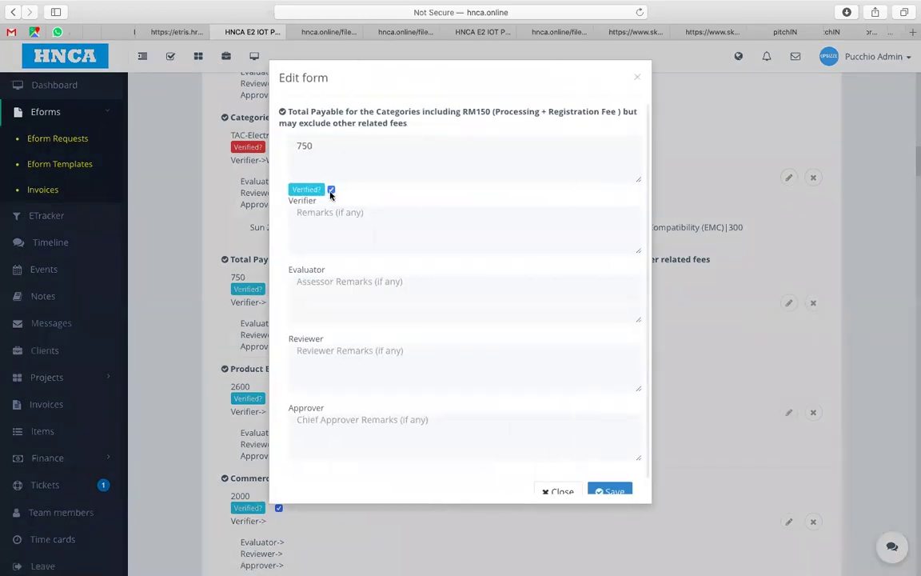
{"action": "right_click", "coordinate": [611, 487]}
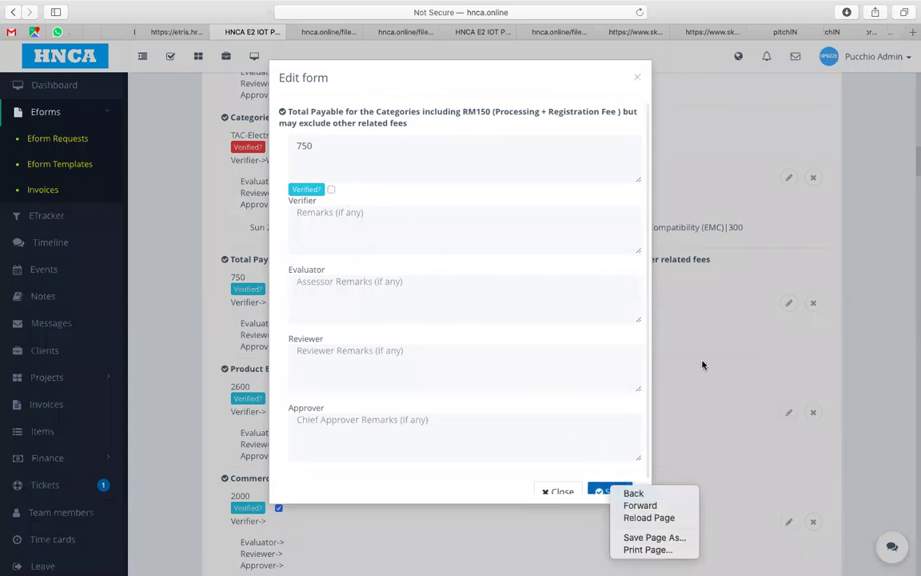
{"action": "left_click", "coordinate": [598, 487]}
{"action": "left_click", "coordinate": [598, 487]}
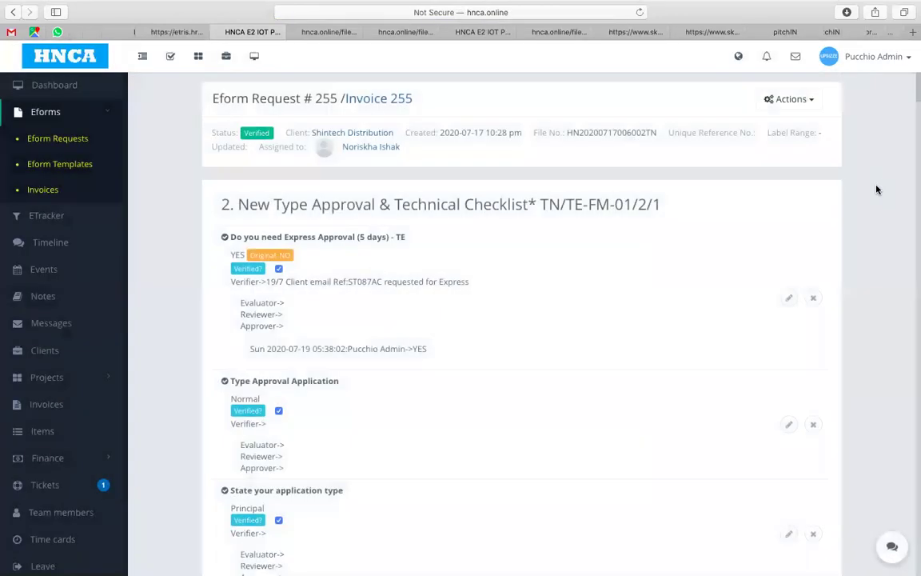
{"action": "scroll", "coordinate": [876, 189], "scroll_direction": "down", "scroll_amount": 3}
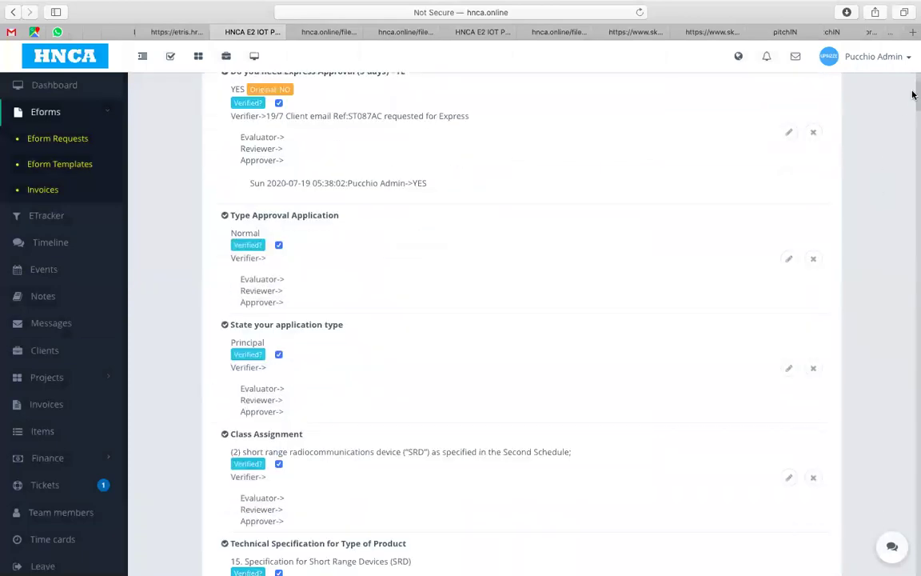
{"action": "left_click_drag", "start_coordinate": [912, 97], "coordinate": [912, 140]}
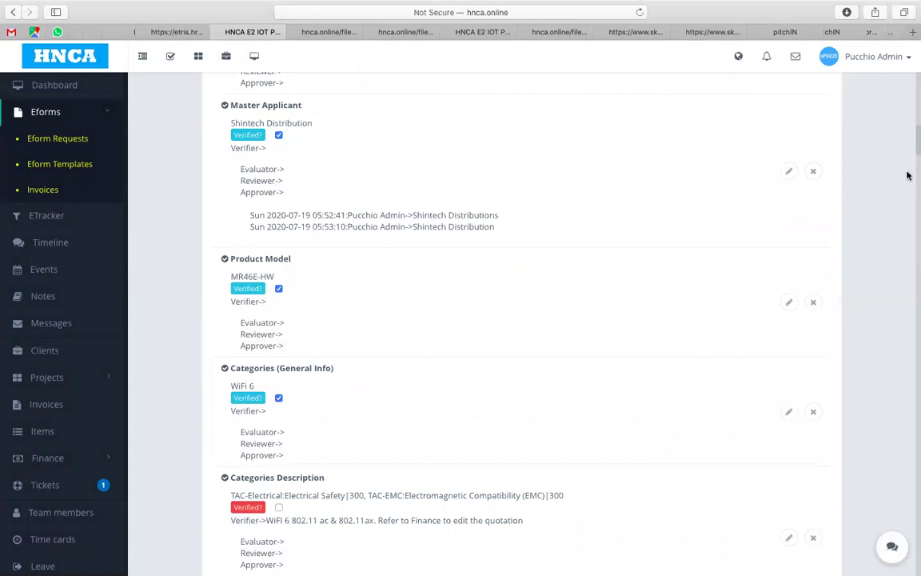
{"action": "left_click_drag", "start_coordinate": [913, 141], "coordinate": [913, 181]}
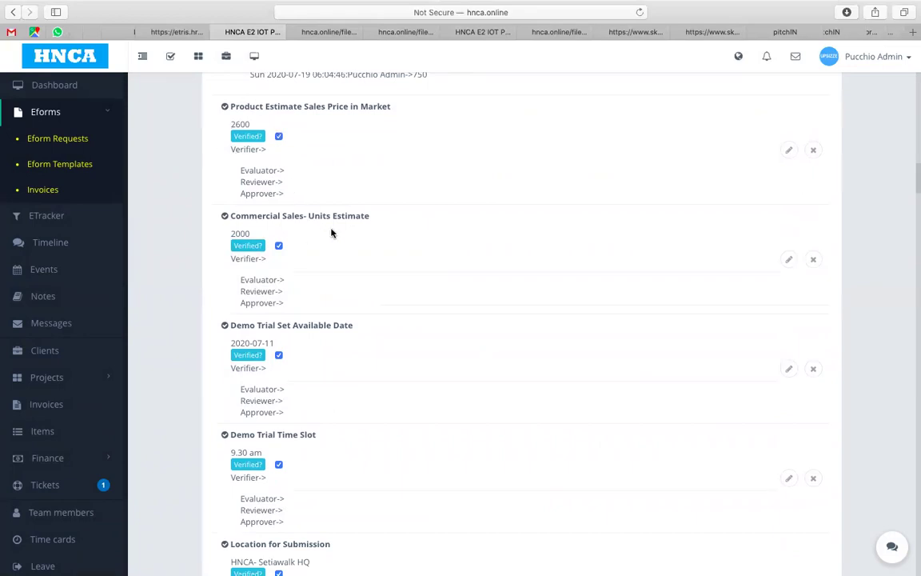
{"action": "left_click_drag", "start_coordinate": [913, 185], "coordinate": [913, 196]}
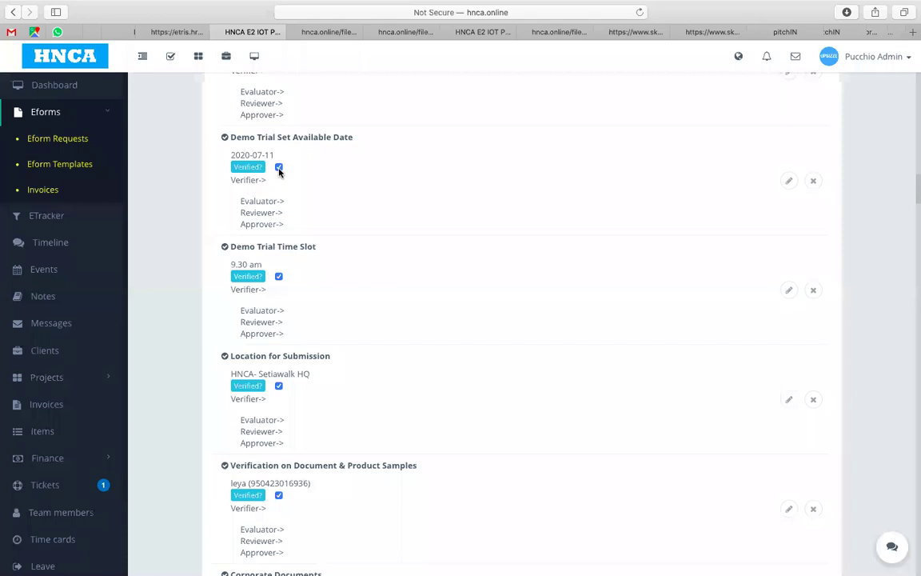
Step: Open the Events calendar and scroll through the July 2020 Product Submission bookings
{"action": "left_click", "coordinate": [54, 269]}
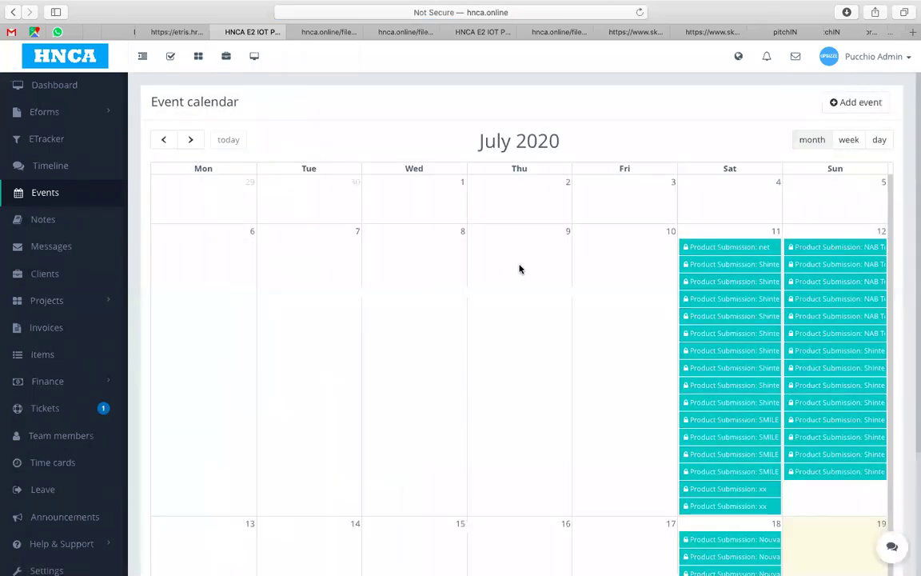
{"action": "scroll", "coordinate": [623, 278], "scroll_direction": "down", "scroll_amount": 1}
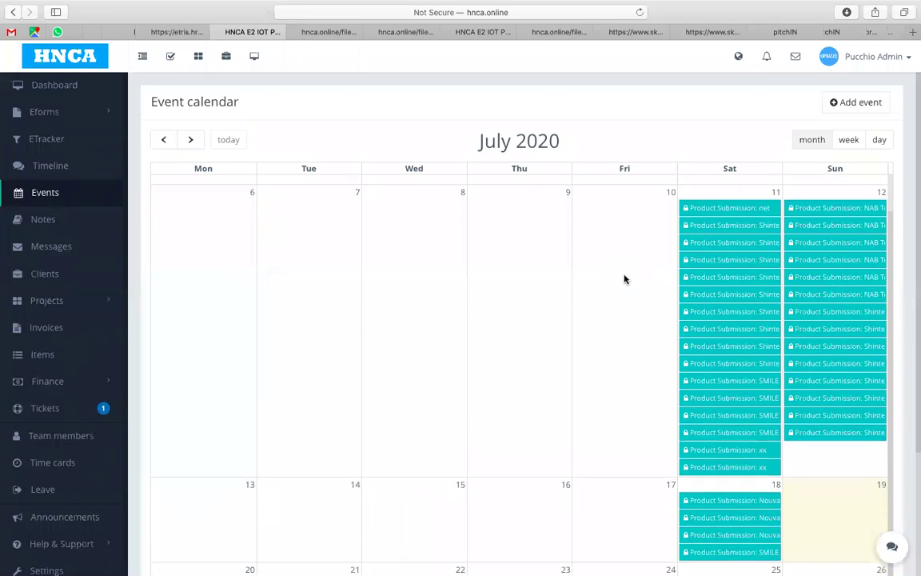
Step: Move a July 11 Shintech Distribution submission's start and end dates to 2020-07-25
{"action": "left_click", "coordinate": [761, 249]}
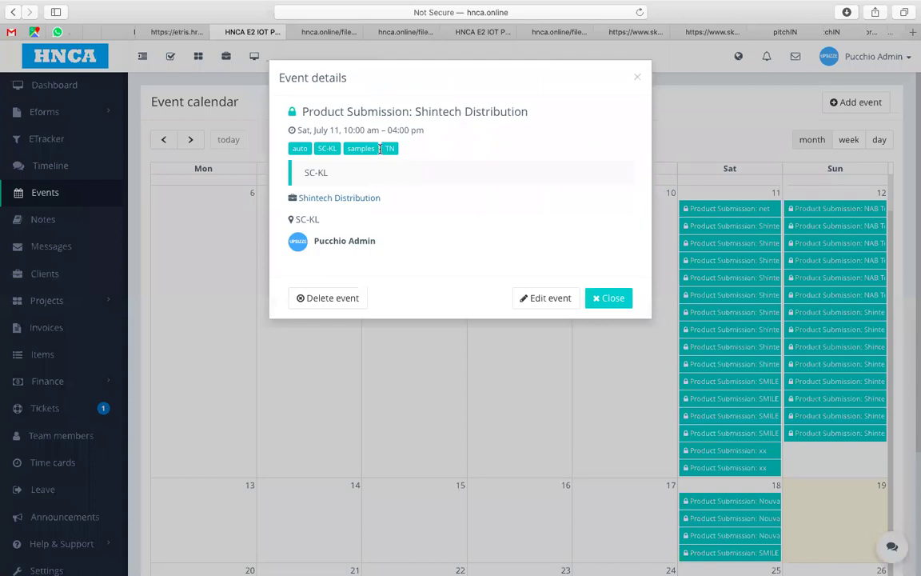
{"action": "left_click", "coordinate": [541, 299]}
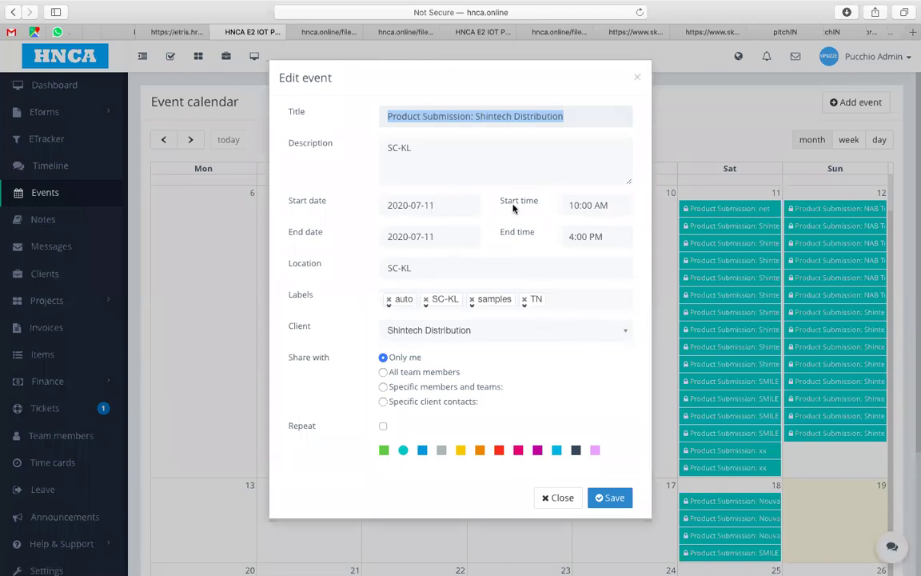
{"action": "left_click", "coordinate": [446, 205]}
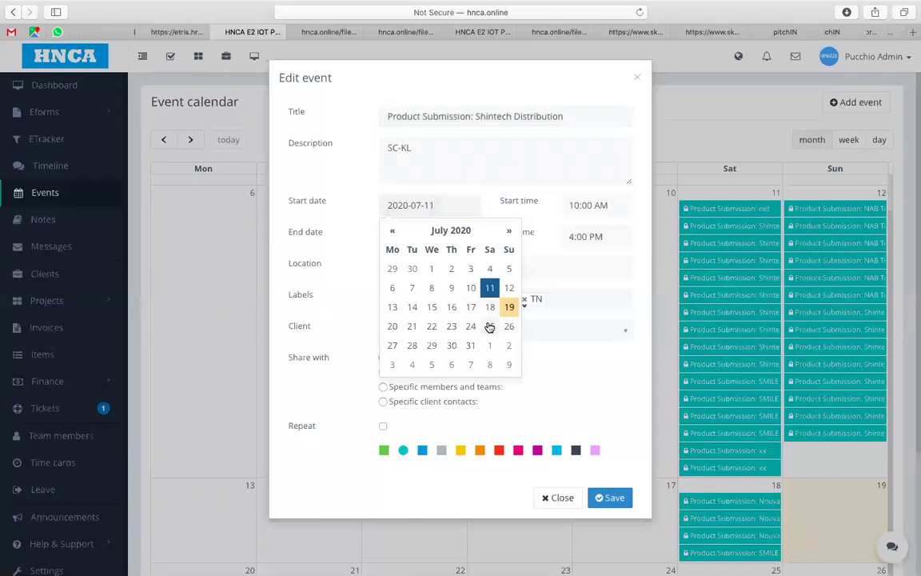
{"action": "left_click", "coordinate": [489, 326]}
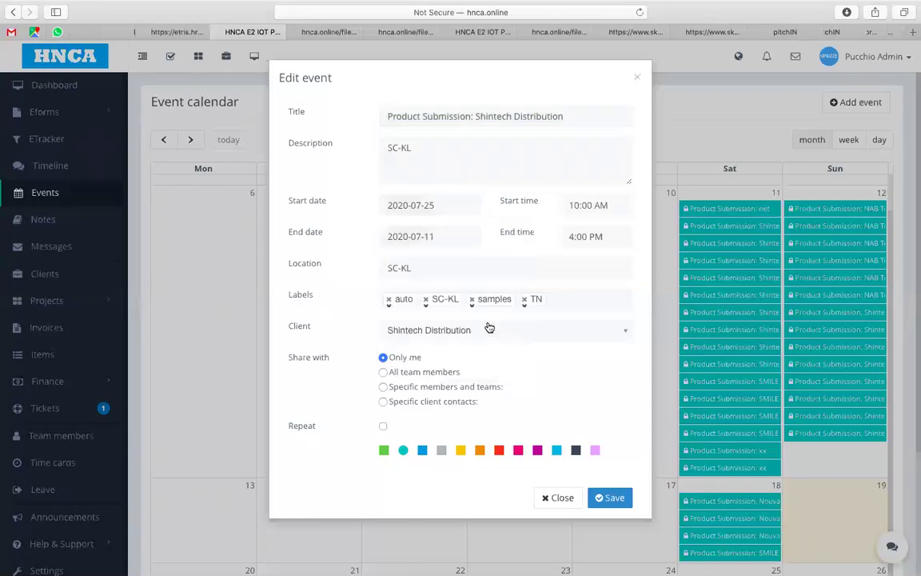
{"action": "left_click", "coordinate": [609, 498]}
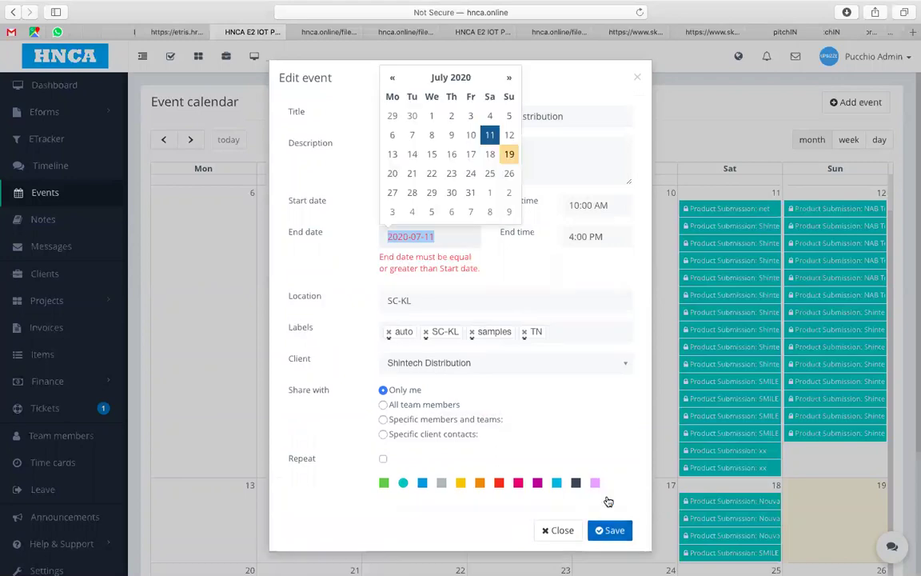
{"action": "left_click", "coordinate": [490, 173]}
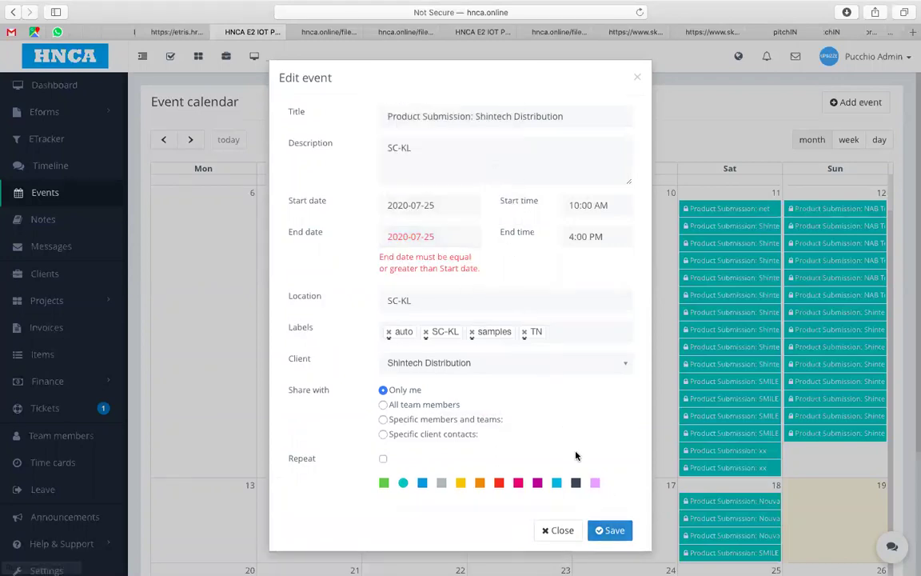
Step: Set the event's end time to 10:45 AM and save it
{"action": "left_click", "coordinate": [588, 236]}
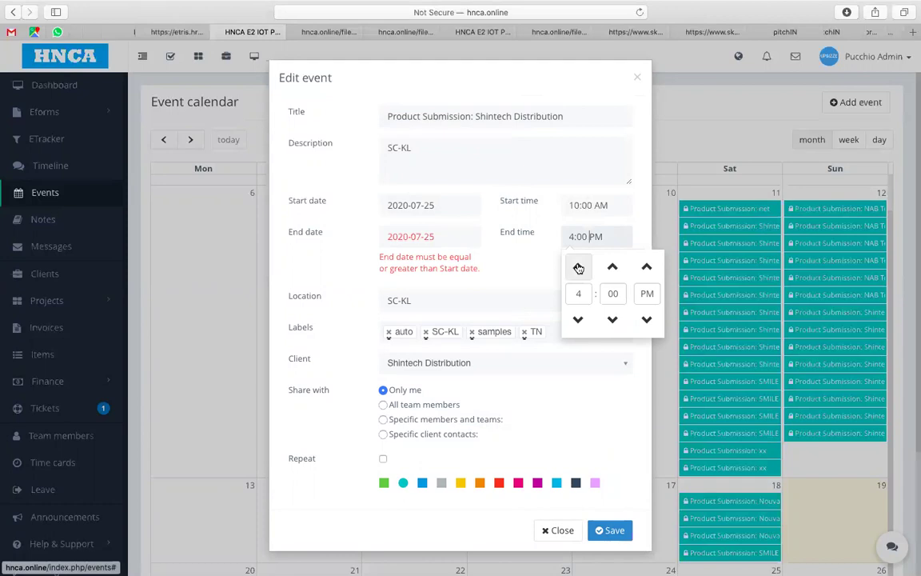
{"action": "left_click", "coordinate": [645, 267]}
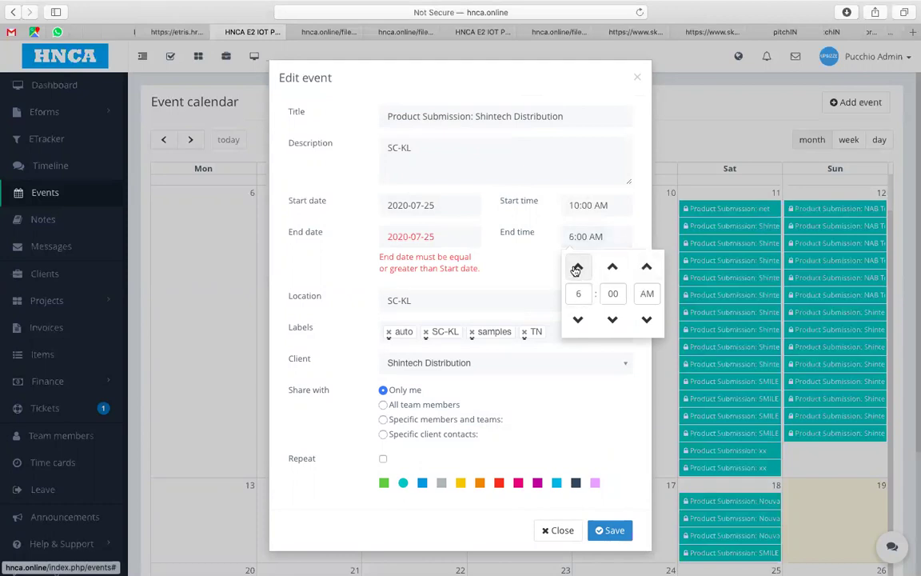
{"action": "left_click", "coordinate": [577, 267]}
{"action": "left_click", "coordinate": [576, 267]}
{"action": "left_click", "coordinate": [576, 267]}
{"action": "left_click", "coordinate": [577, 267]}
{"action": "left_click", "coordinate": [578, 319]}
{"action": "left_click", "coordinate": [578, 319]}
{"action": "left_click", "coordinate": [614, 266]}
{"action": "left_click", "coordinate": [614, 267]}
{"action": "left_click", "coordinate": [615, 267]}
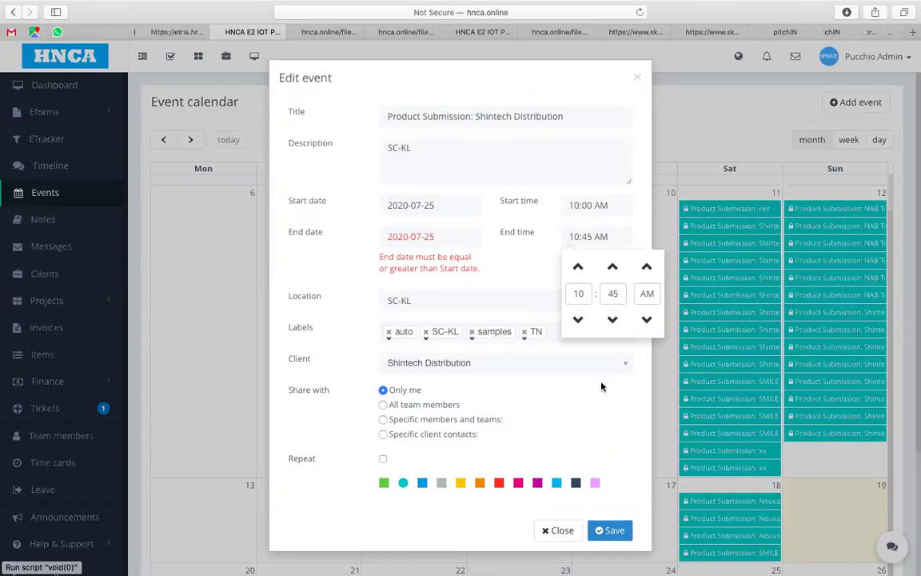
{"action": "left_click", "coordinate": [533, 273]}
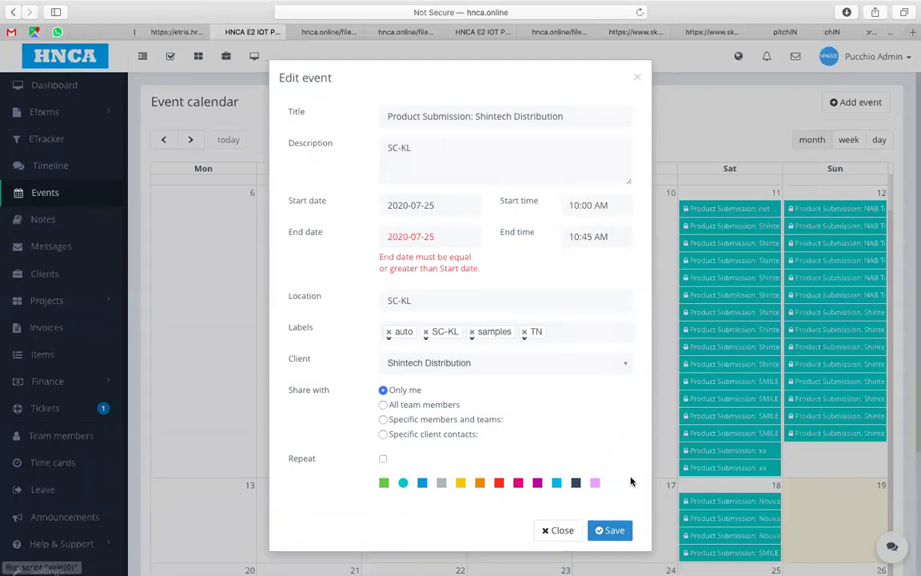
{"action": "left_click", "coordinate": [615, 531]}
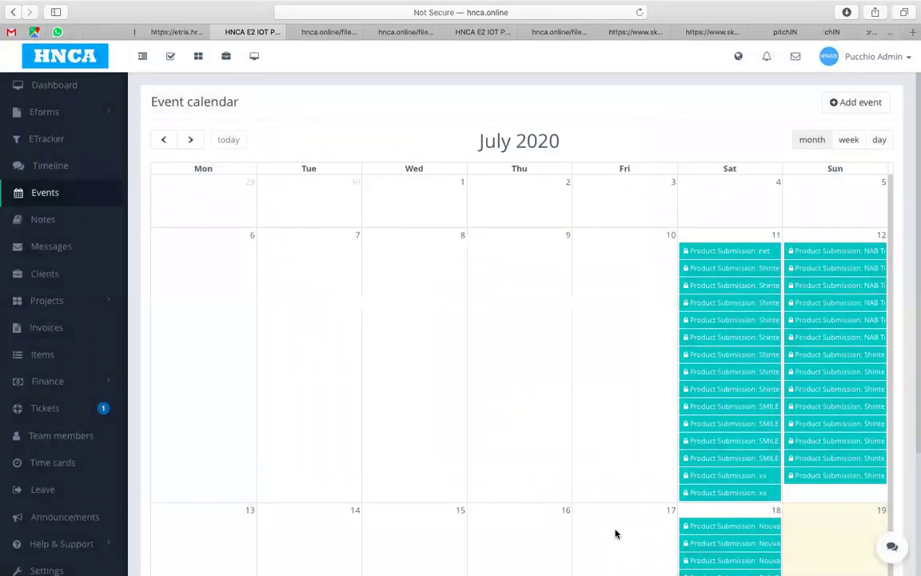
Step: Colour the July 25 Shintech Distribution event pink, then open a July 11 Shintech submission
{"action": "scroll", "coordinate": [626, 458], "scroll_direction": "down", "scroll_amount": 5}
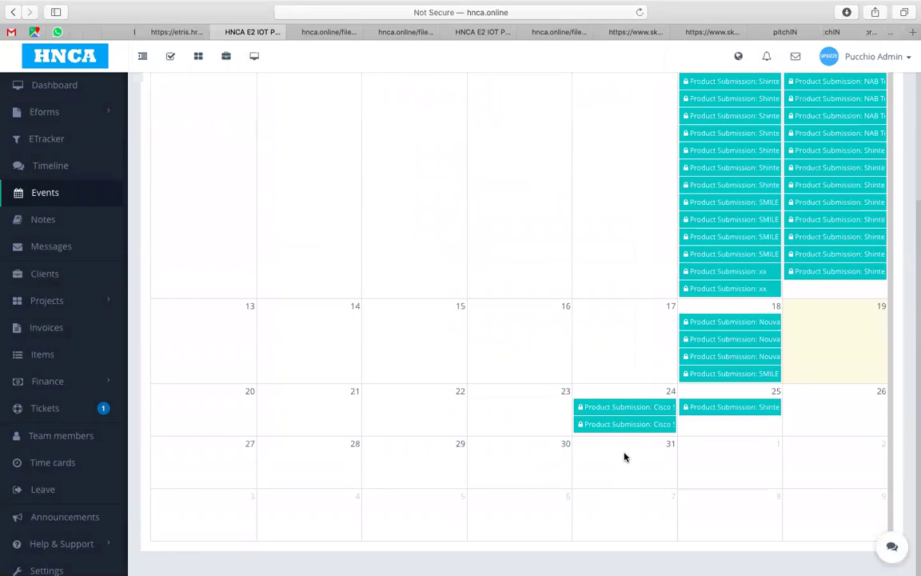
{"action": "left_click", "coordinate": [731, 409]}
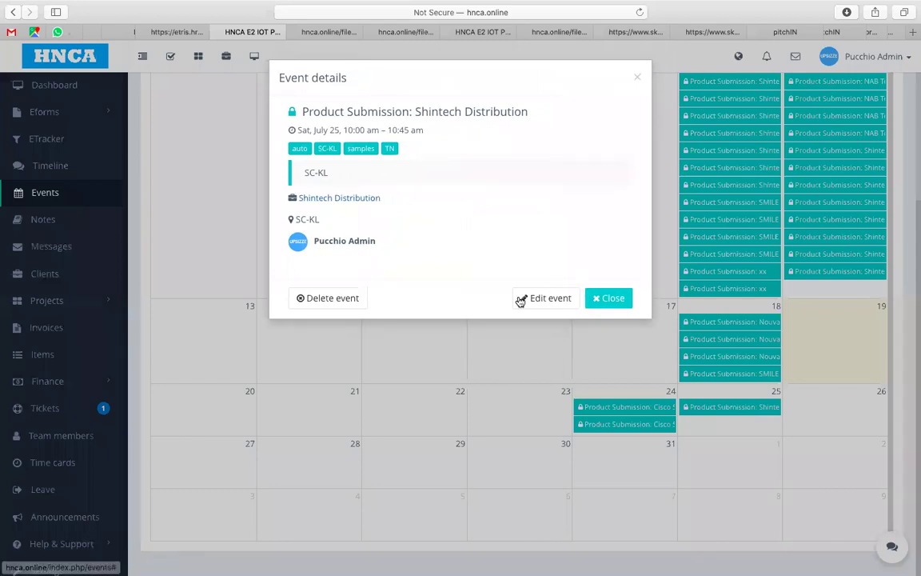
{"action": "left_click", "coordinate": [521, 298]}
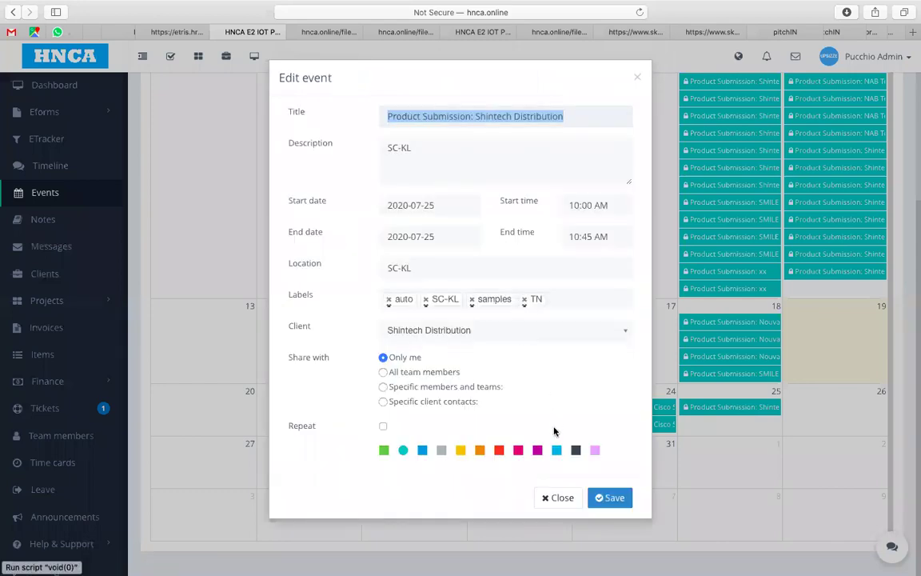
{"action": "left_click", "coordinate": [520, 452]}
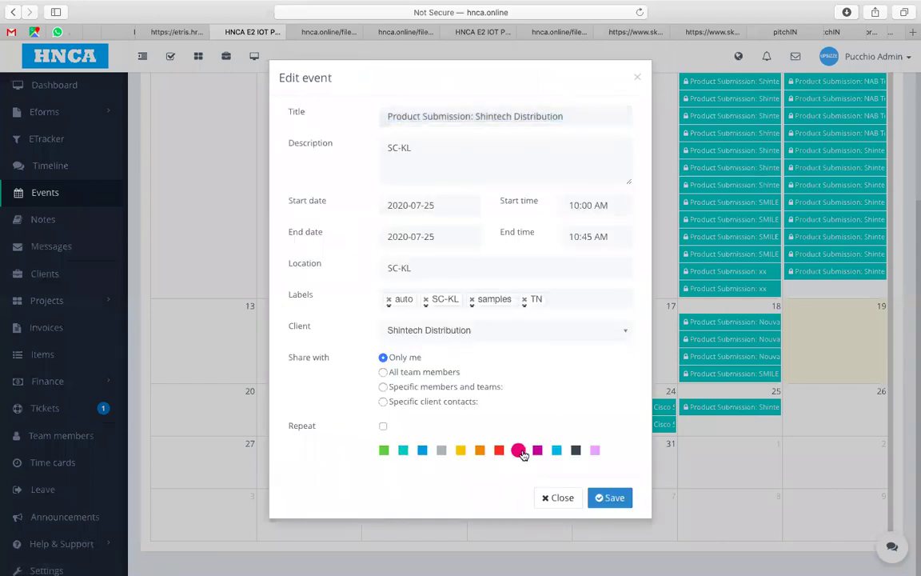
{"action": "left_click", "coordinate": [610, 497]}
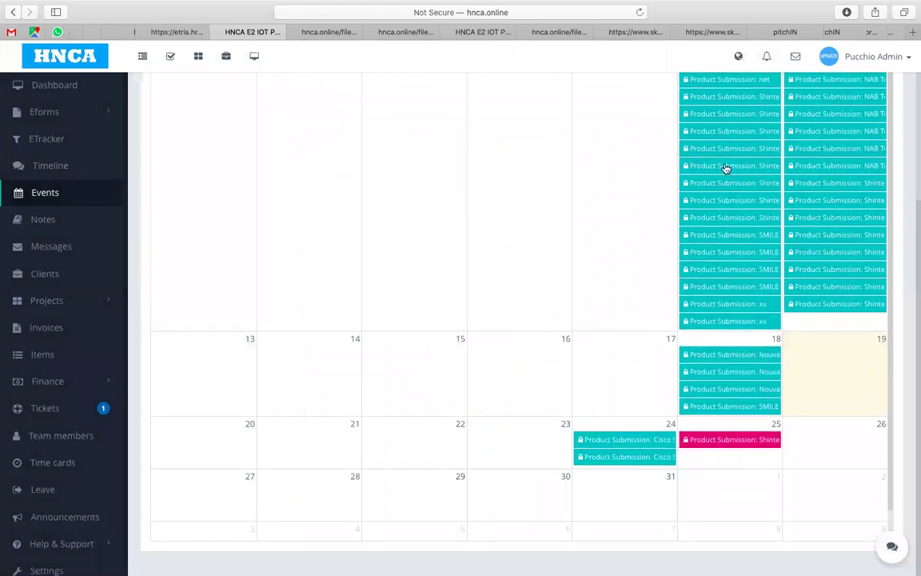
{"action": "left_click", "coordinate": [767, 101]}
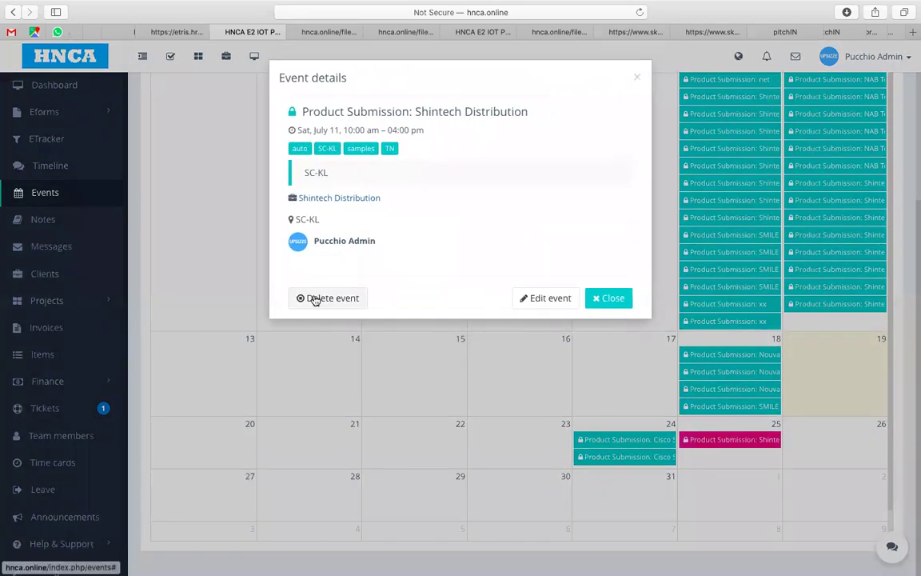
Step: Delete the July 11 Shintech event and return to the reloaded eform request #255
{"action": "left_click", "coordinate": [315, 299]}
{"action": "left_click", "coordinate": [402, 308]}
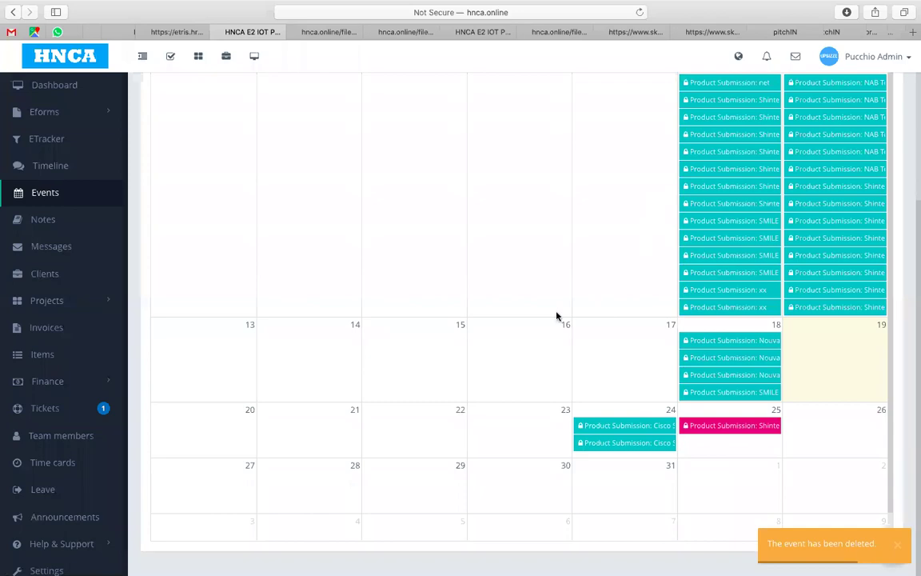
{"action": "left_click", "coordinate": [12, 12]}
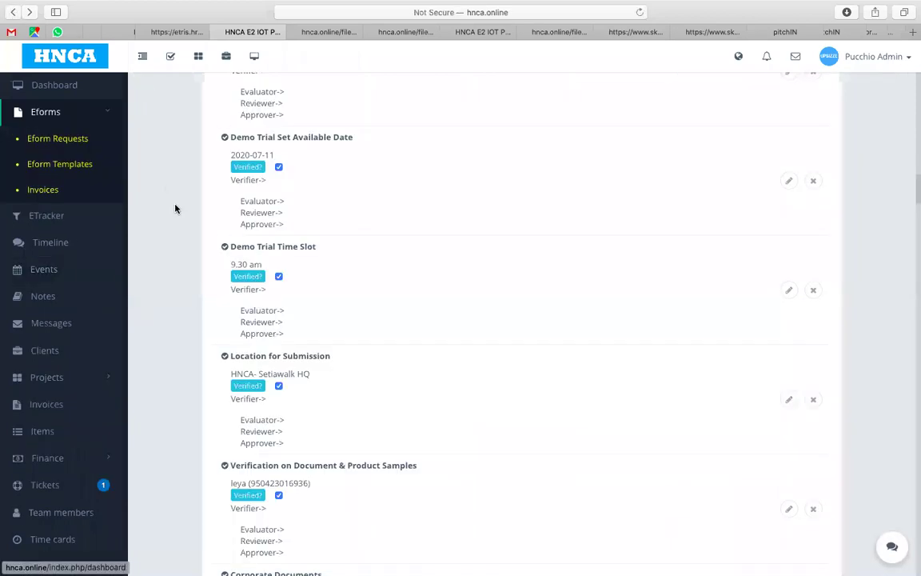
{"action": "left_click", "coordinate": [639, 12]}
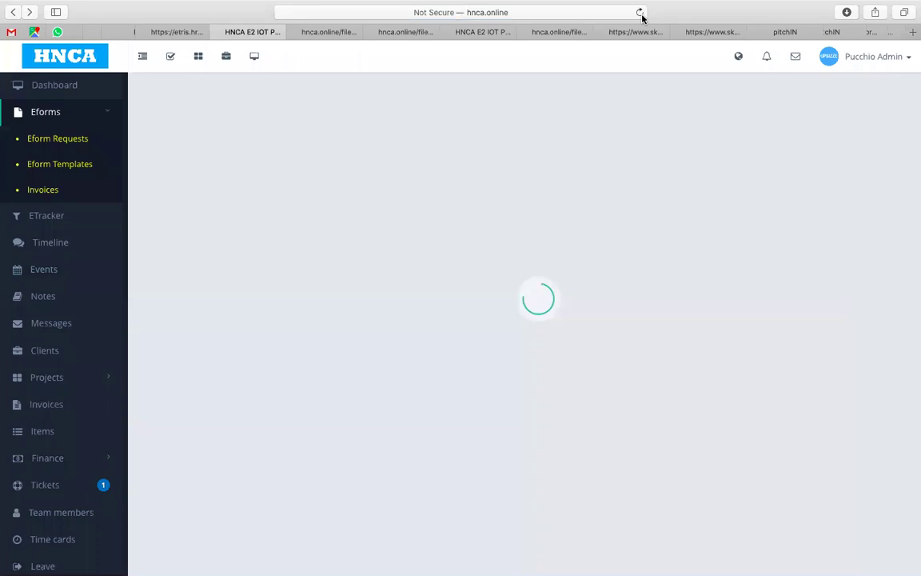
Step: Open the Demo Trial Set Available Date item (2020-07-11) for editing
{"action": "scroll", "coordinate": [574, 157], "scroll_direction": "down", "scroll_amount": 2}
{"action": "scroll", "coordinate": [574, 157], "scroll_direction": "down", "scroll_amount": 15}
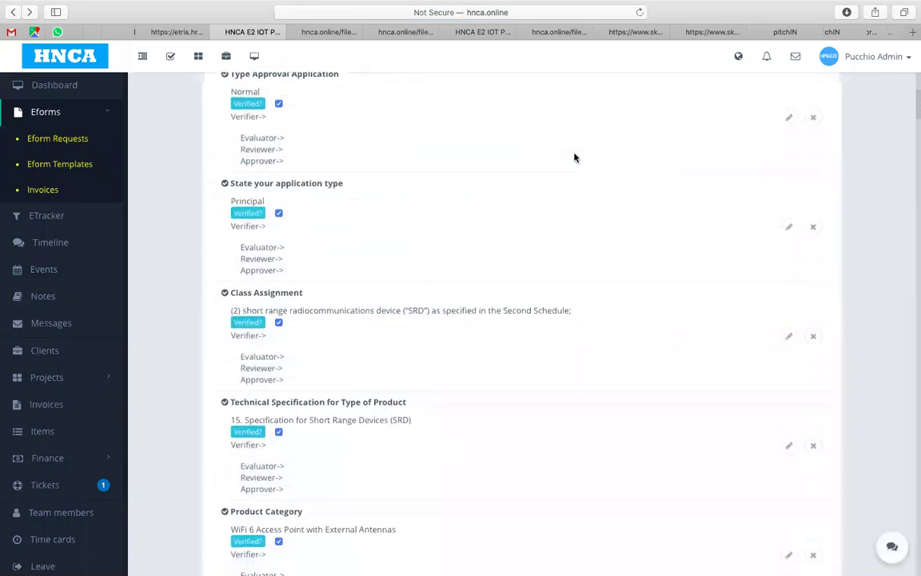
{"action": "scroll", "coordinate": [574, 157], "scroll_direction": "down", "scroll_amount": 12}
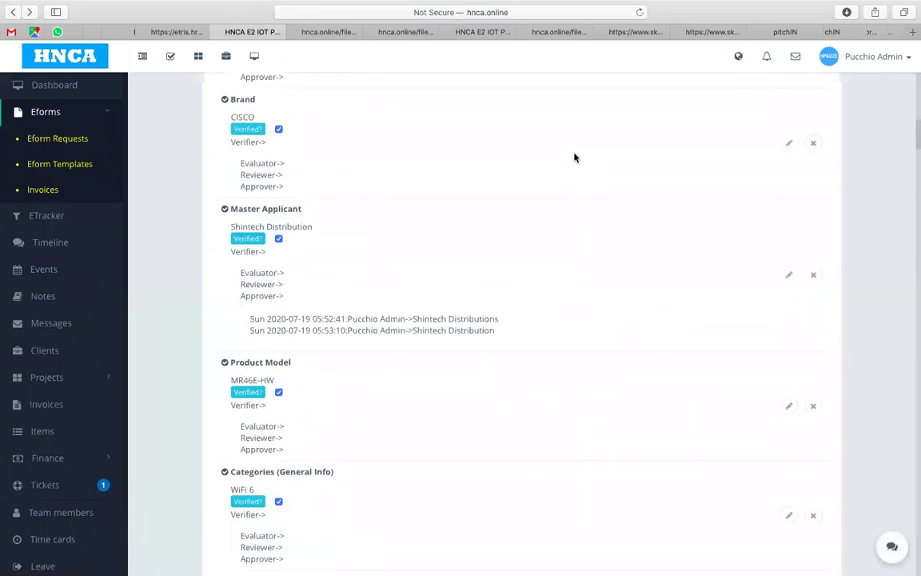
{"action": "scroll", "coordinate": [575, 156], "scroll_direction": "down", "scroll_amount": 9}
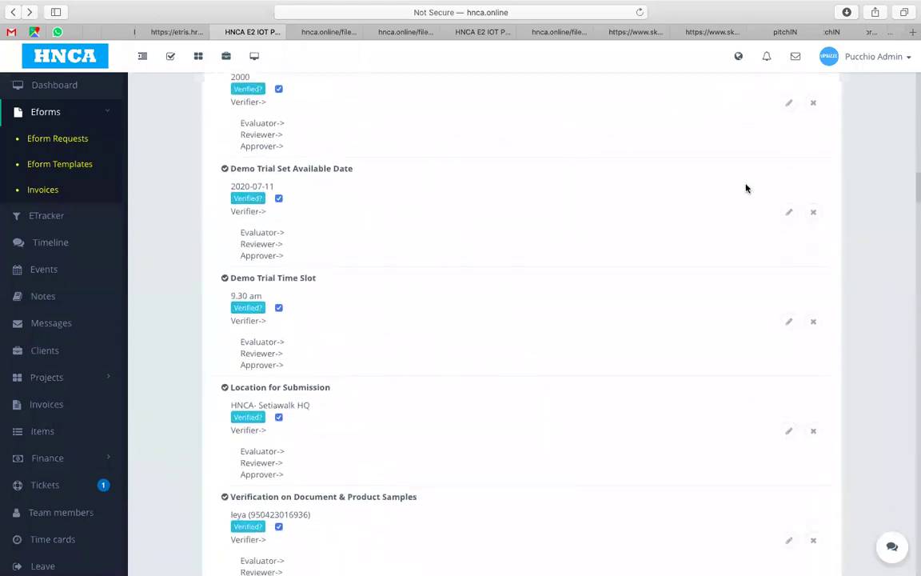
{"action": "left_click", "coordinate": [788, 213]}
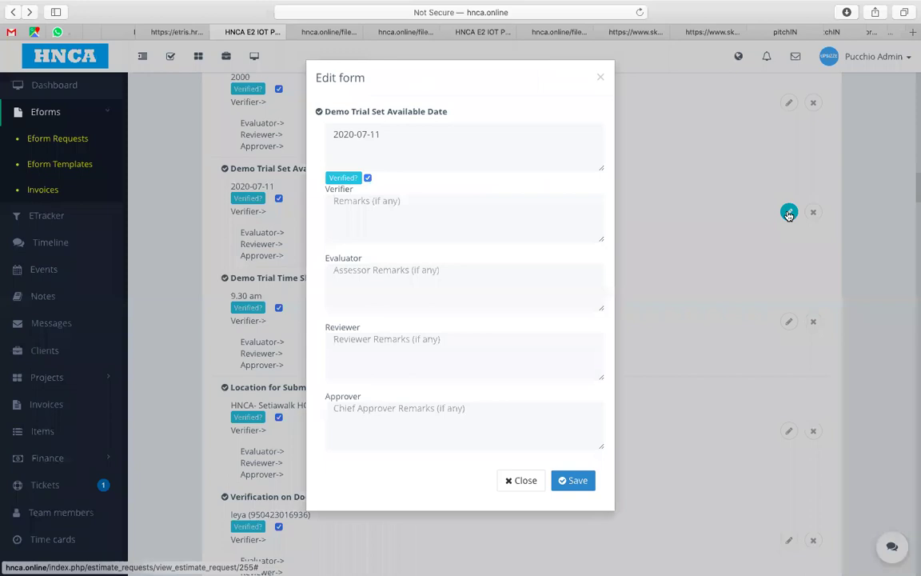
Step: Save Demo Trial Set Available Date as 2020-07-18, remarking the client's emailed request for 18/7 10am
{"action": "left_click", "coordinate": [392, 133]}
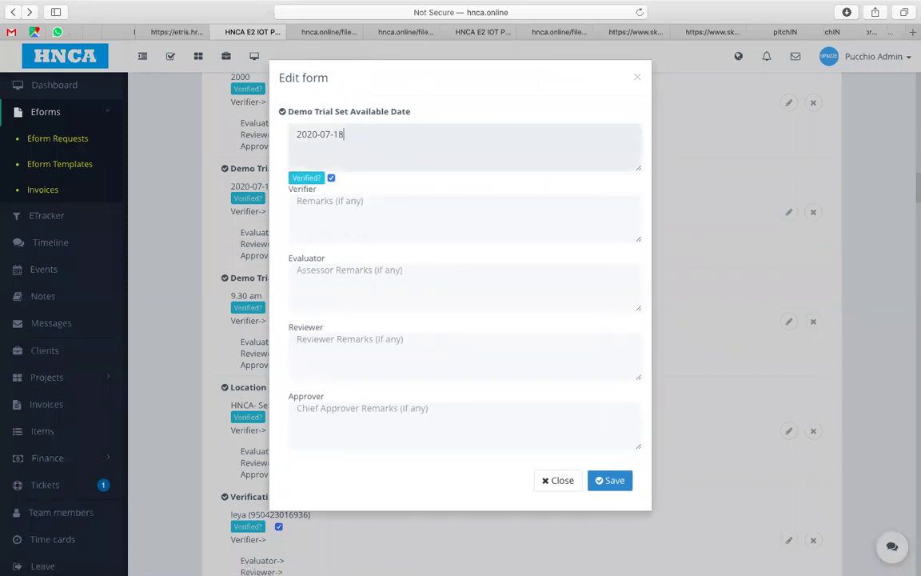
{"action": "left_click", "coordinate": [342, 207]}
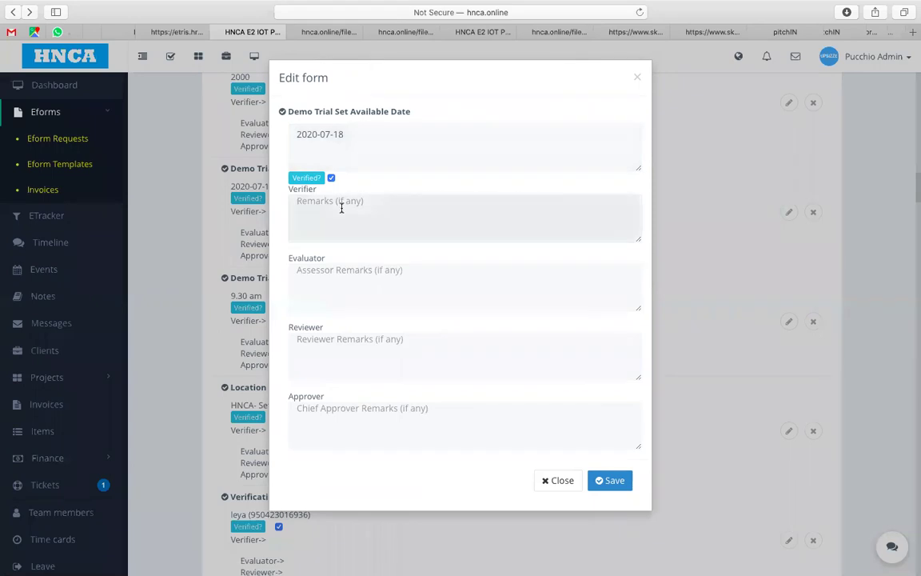
{"action": "type", "text": "Changed to 18/7"}
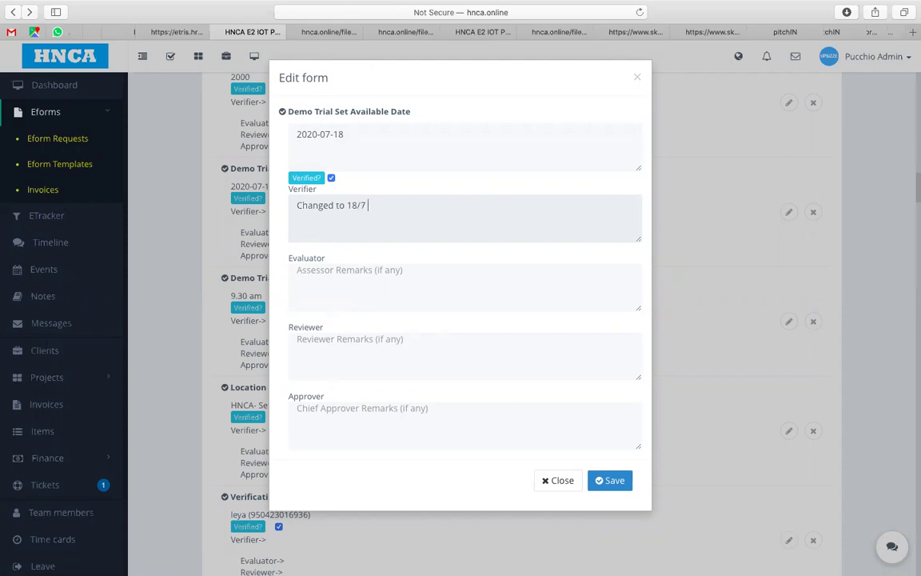
{"action": "type", "text": "10am due to Client's reques"}
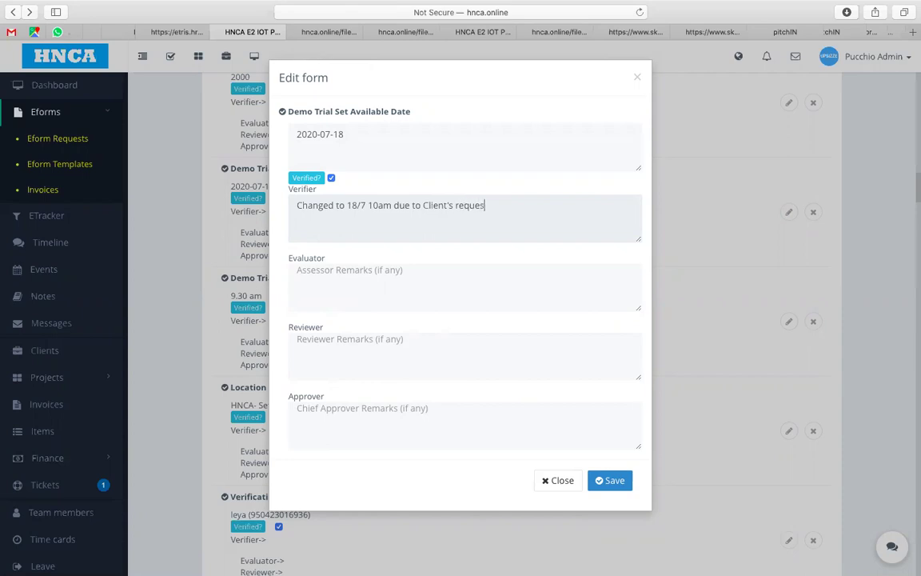
{"action": "type", "text": "t via email"}
{"action": "left_click", "coordinate": [599, 480]}
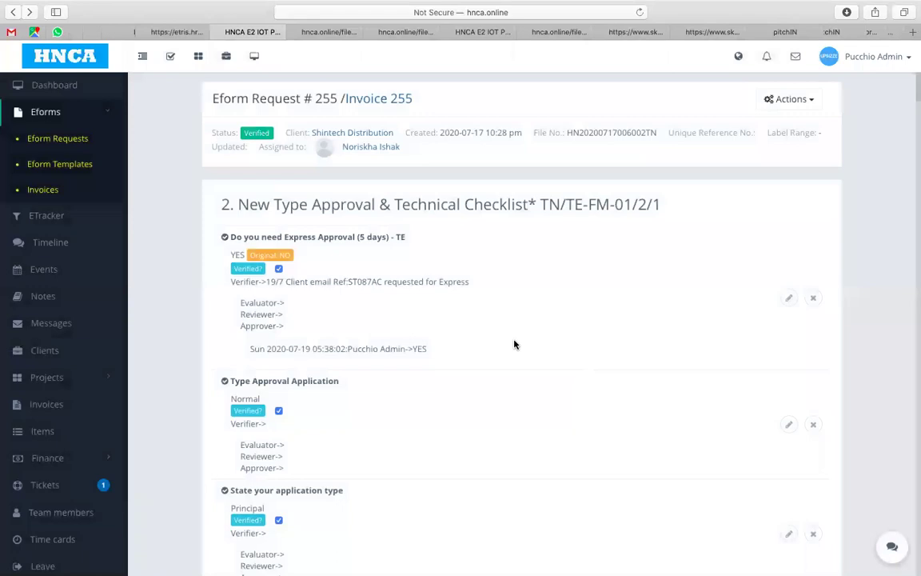
Step: Change the Demo Trial Set Available Date from 2020-07-18 to 2020-07-25
{"action": "scroll", "coordinate": [515, 344], "scroll_direction": "down", "scroll_amount": 5}
{"action": "scroll", "coordinate": [514, 344], "scroll_direction": "down", "scroll_amount": 3}
{"action": "scroll", "coordinate": [514, 344], "scroll_direction": "up", "scroll_amount": 3}
{"action": "scroll", "coordinate": [514, 344], "scroll_direction": "down", "scroll_amount": 20}
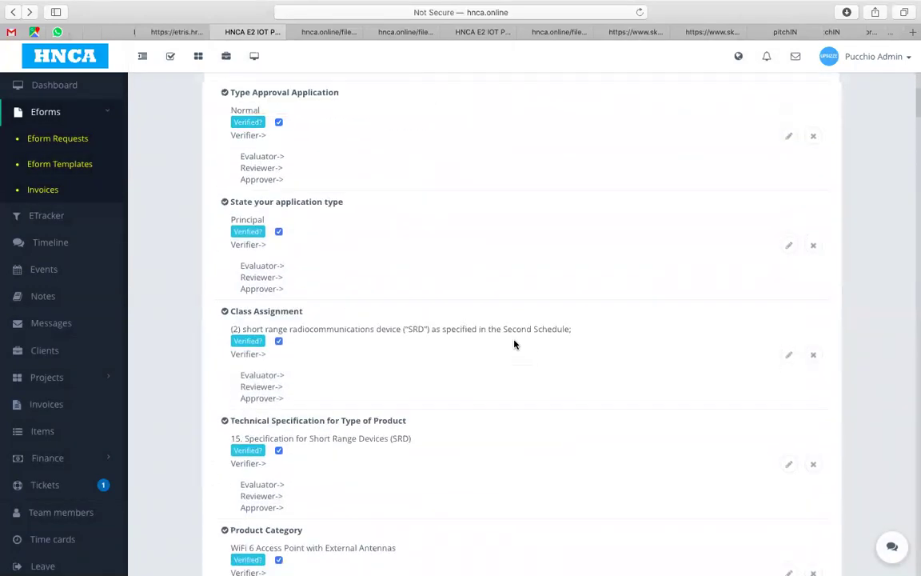
{"action": "scroll", "coordinate": [514, 344], "scroll_direction": "down", "scroll_amount": 10}
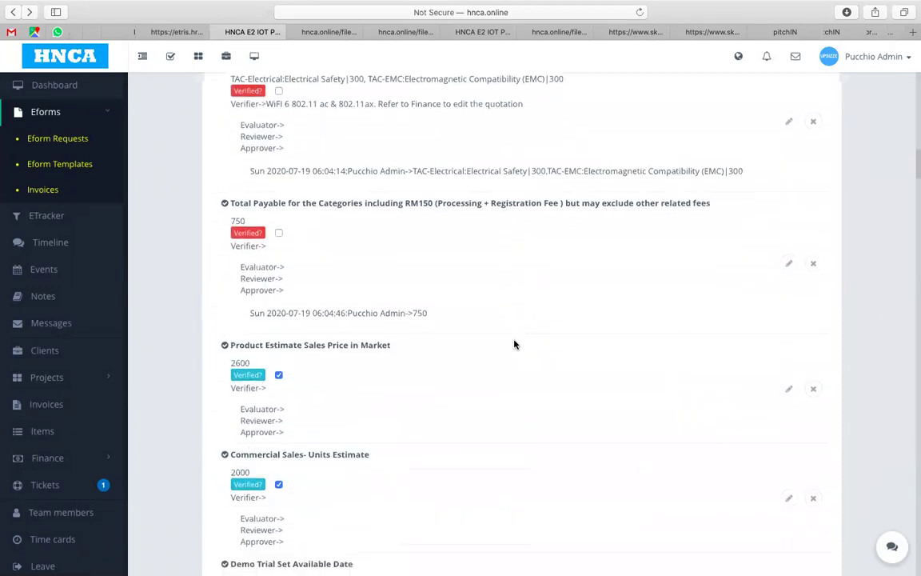
{"action": "scroll", "coordinate": [514, 344], "scroll_direction": "down", "scroll_amount": 1}
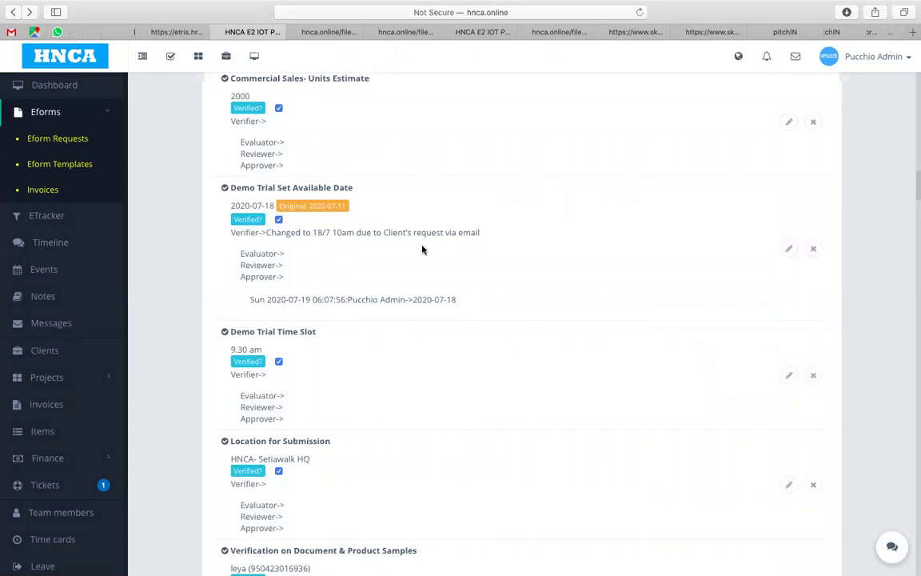
{"action": "left_click", "coordinate": [790, 249]}
{"action": "left_click", "coordinate": [379, 135]}
{"action": "key", "text": "BackSpace"}
{"action": "key", "text": "BackSpace"}
{"action": "type", "text": "2020-07-25"}
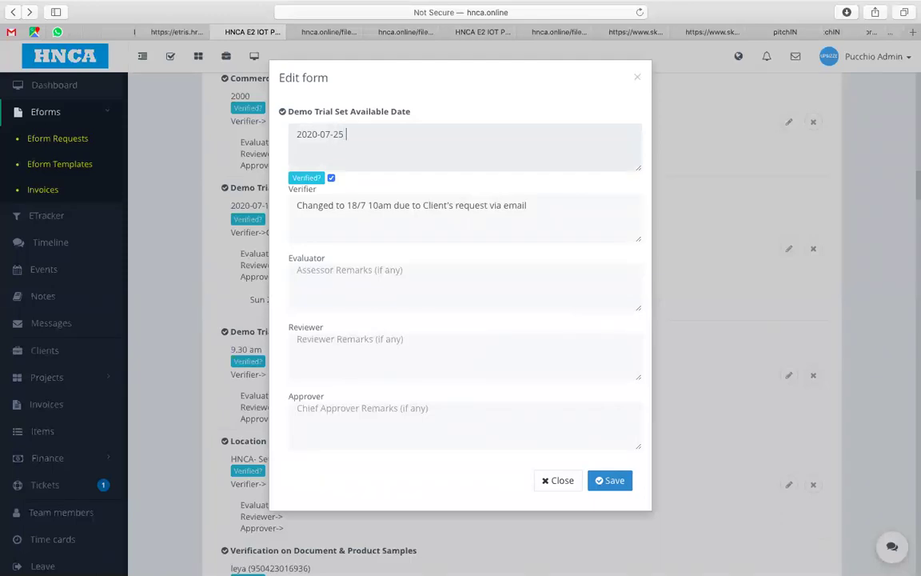
Step: Revise the verifier remark to 25/7 10am and save
{"action": "left_click", "coordinate": [355, 205]}
{"action": "key", "text": "BackSpace"}
{"action": "key", "text": "BackSpace"}
{"action": "type", "text": "25"}
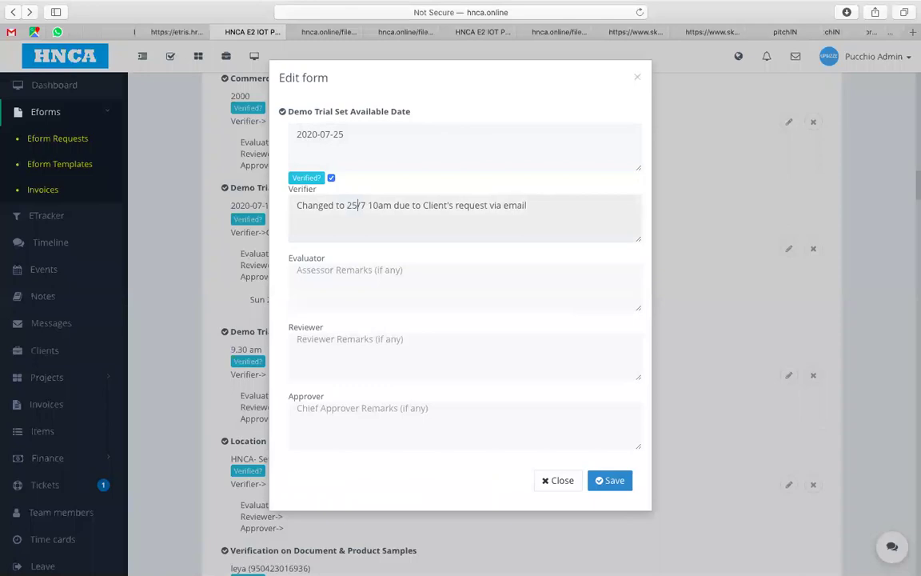
{"action": "left_click", "coordinate": [610, 486]}
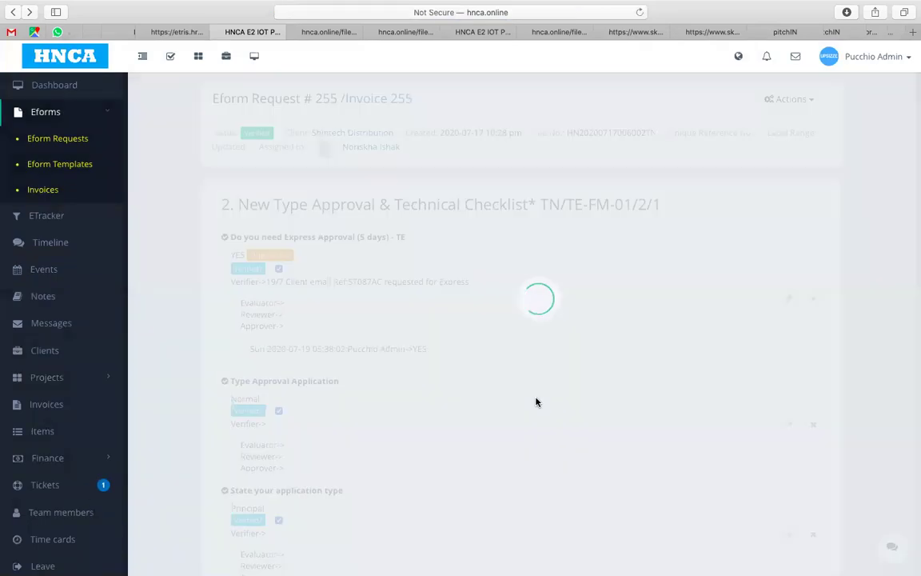
Step: Confirm the trial date shows 2020-07-25, then open the 9.30 am Demo Trial Time Slot for editing
{"action": "scroll", "coordinate": [536, 402], "scroll_direction": "down", "scroll_amount": 15}
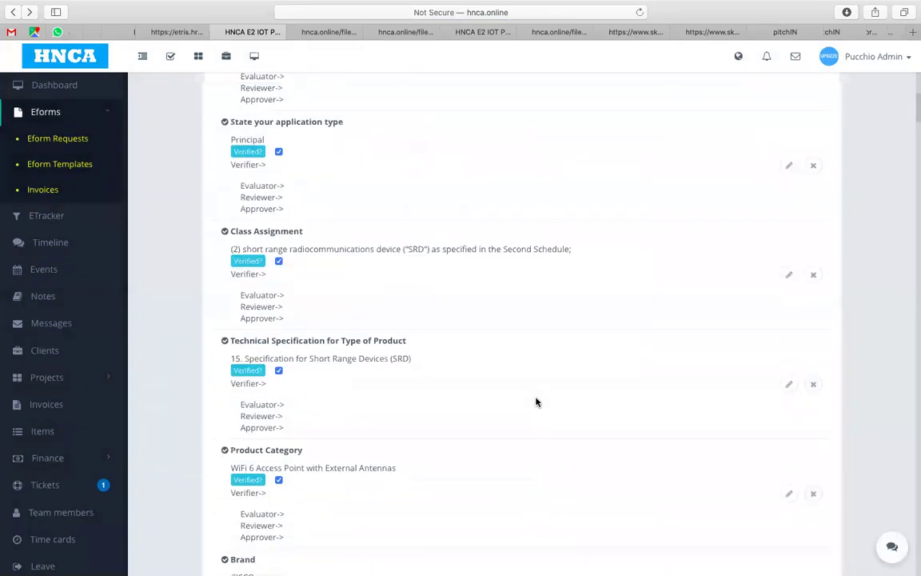
{"action": "scroll", "coordinate": [537, 402], "scroll_direction": "down", "scroll_amount": 3}
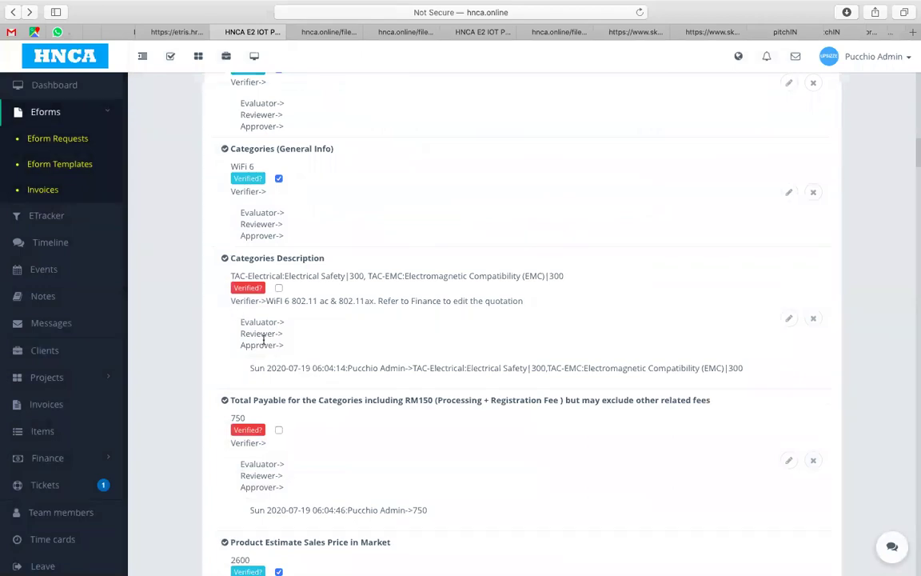
{"action": "scroll", "coordinate": [300, 380], "scroll_direction": "down", "scroll_amount": 5}
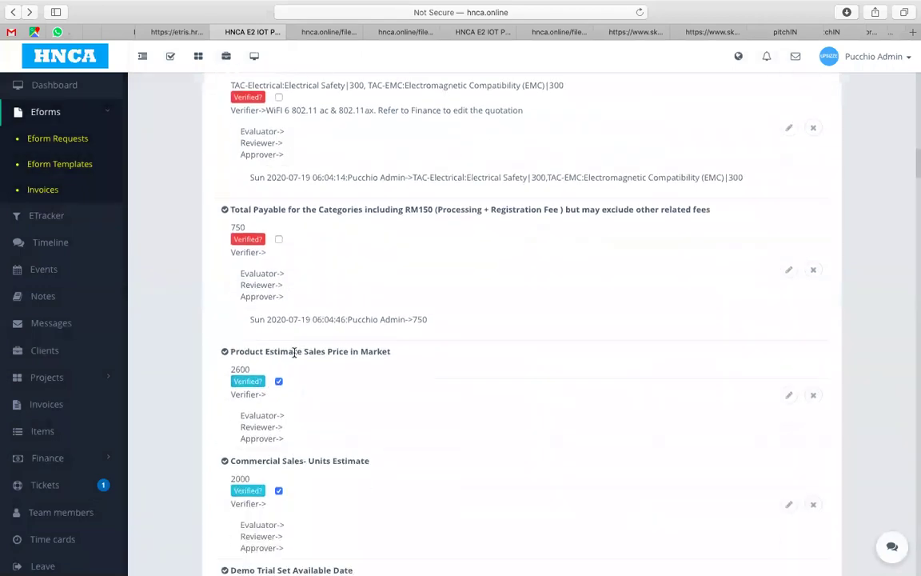
{"action": "scroll", "coordinate": [360, 370], "scroll_direction": "down", "scroll_amount": 2}
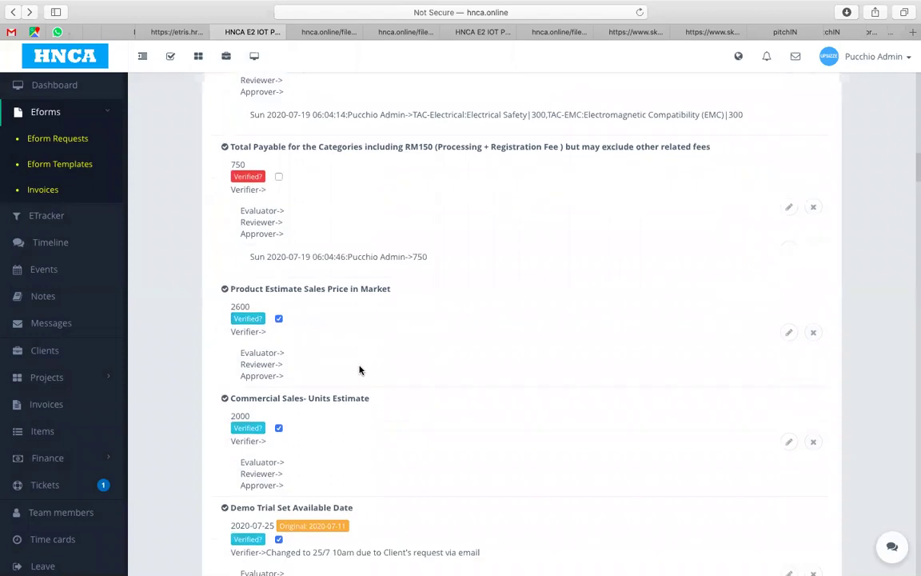
{"action": "scroll", "coordinate": [360, 370], "scroll_direction": "down", "scroll_amount": 12}
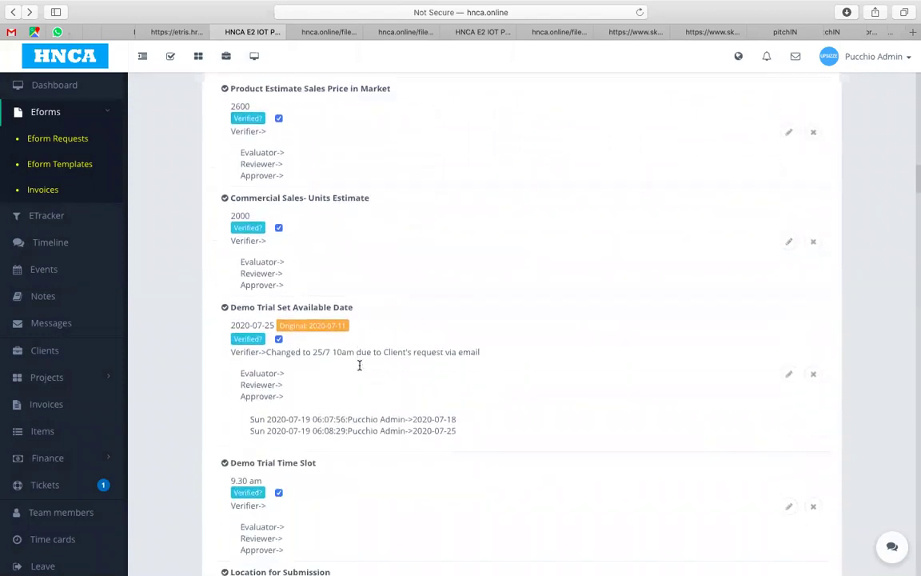
{"action": "scroll", "coordinate": [359, 365], "scroll_direction": "up", "scroll_amount": 3}
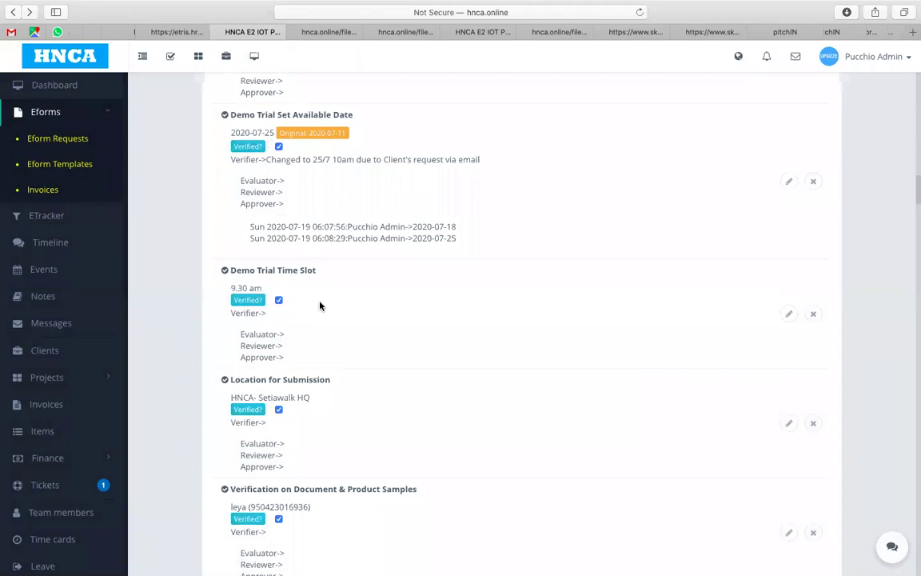
{"action": "scroll", "coordinate": [316, 308], "scroll_direction": "down", "scroll_amount": 1}
{"action": "scroll", "coordinate": [316, 309], "scroll_direction": "down", "scroll_amount": 2}
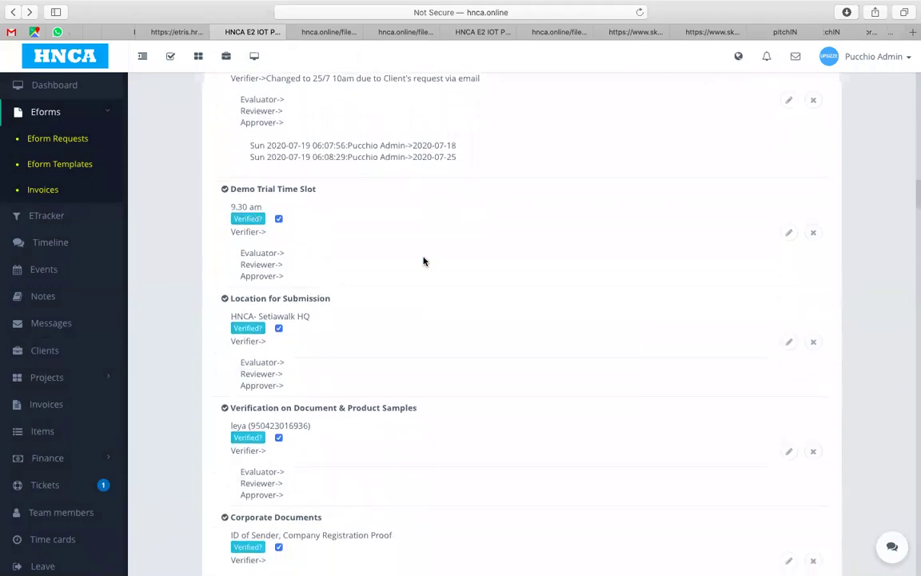
{"action": "left_click", "coordinate": [789, 232]}
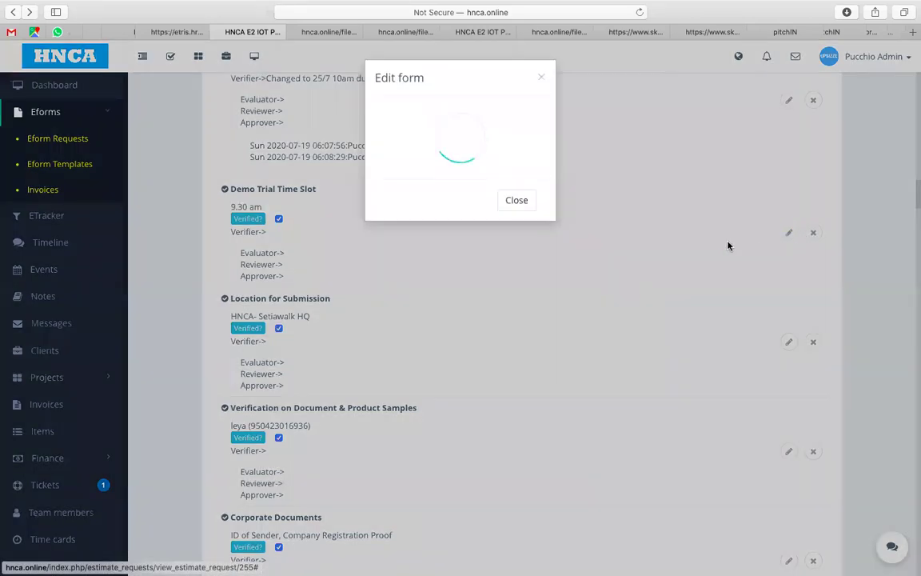
Step: Replace the 9.30 am time slot with 10 am and save it with remark '10-10.45 am'
{"action": "left_click_drag", "start_coordinate": [314, 134], "coordinate": [284, 132]}
{"action": "type", "text": "10 am -"}
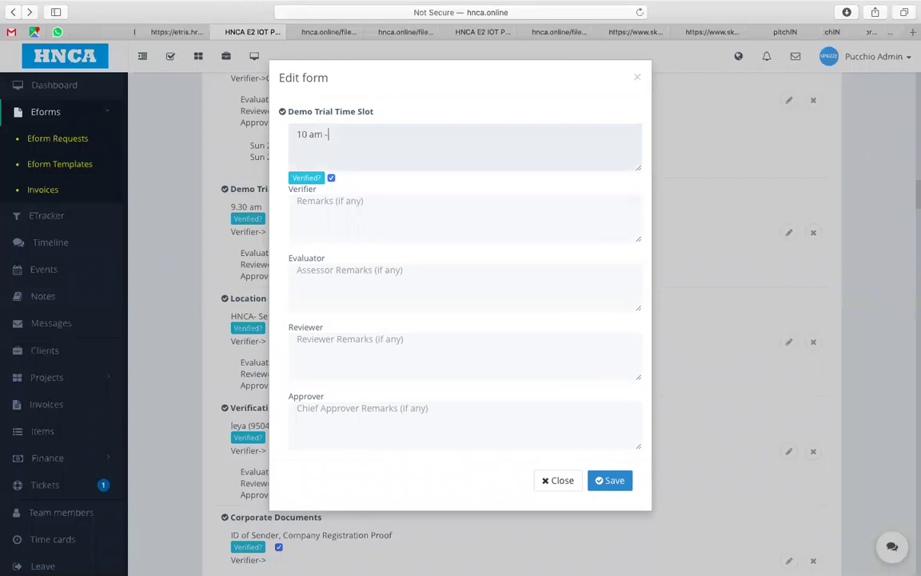
{"action": "key", "text": "BackSpace"}
{"action": "left_click", "coordinate": [317, 210]}
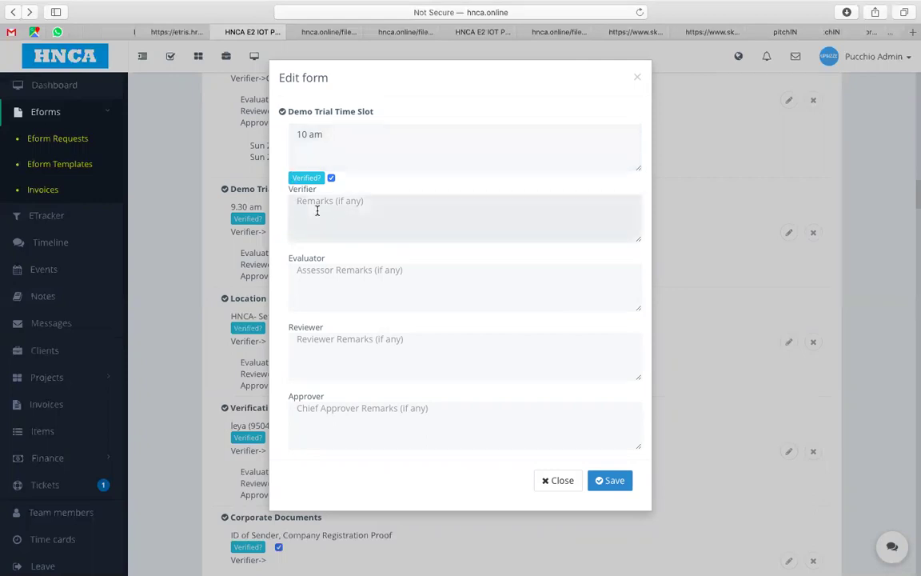
{"action": "type", "text": "10-10.45 am"}
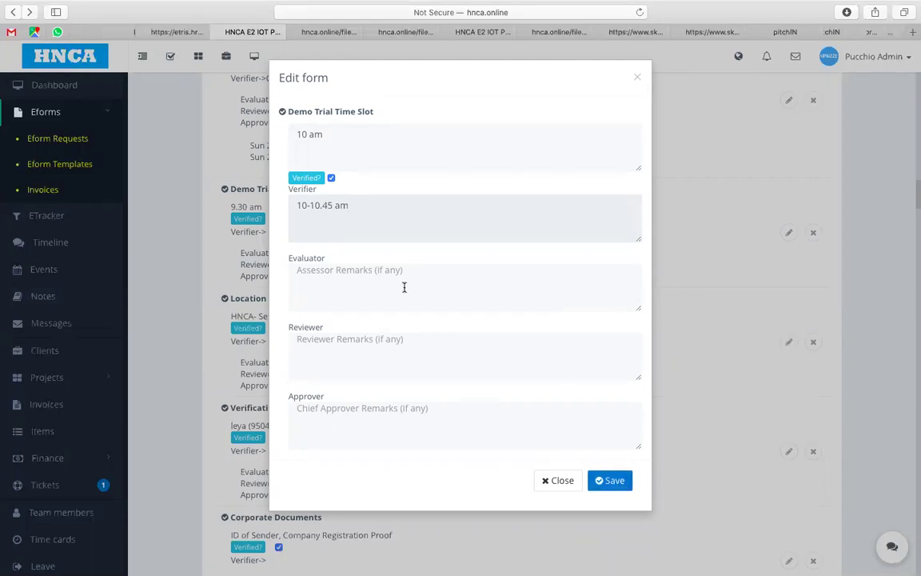
{"action": "left_click", "coordinate": [609, 480]}
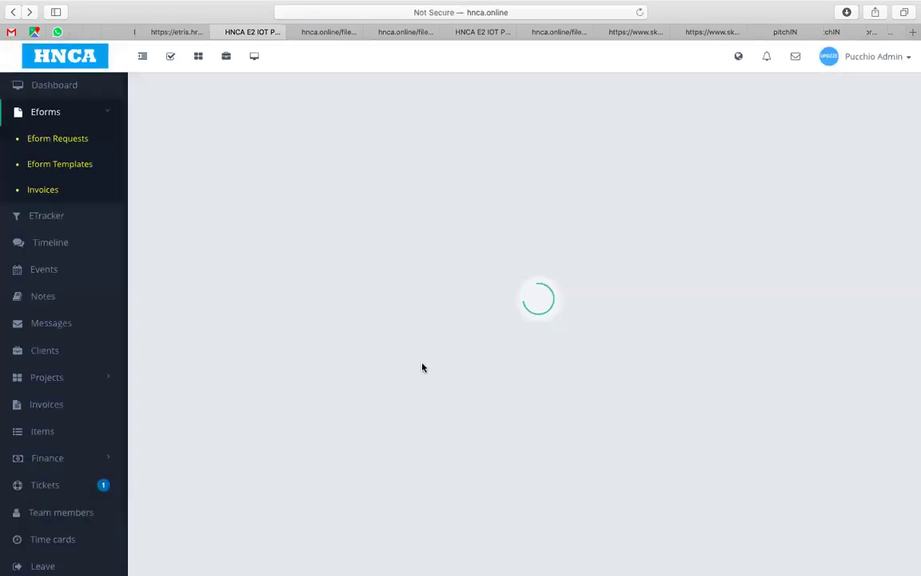
Step: Scroll request #255's checklist down to the Verification on Document & Product Samples item
{"action": "scroll", "coordinate": [422, 366], "scroll_direction": "down", "scroll_amount": 10}
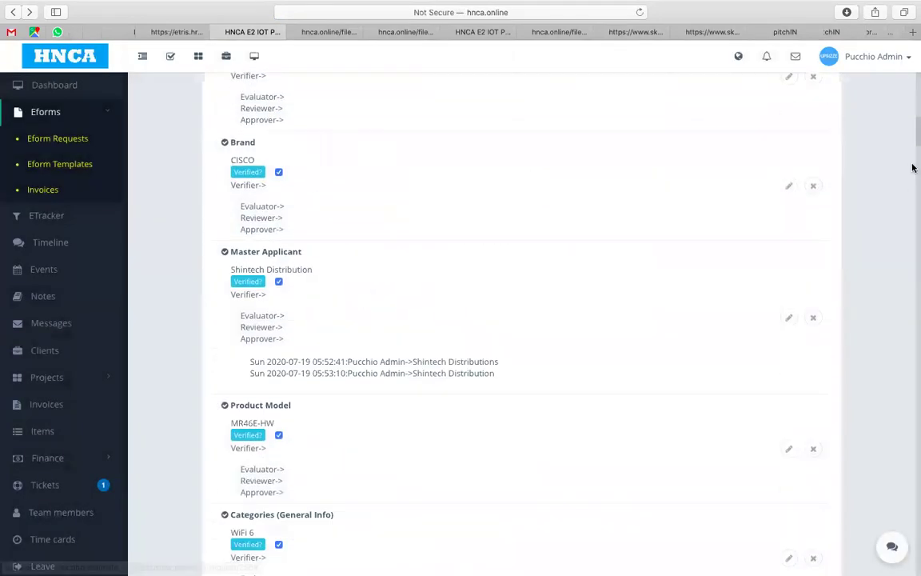
{"action": "scroll", "coordinate": [913, 172], "scroll_direction": "down", "scroll_amount": 6}
{"action": "left_click_drag", "start_coordinate": [912, 179], "coordinate": [914, 210]}
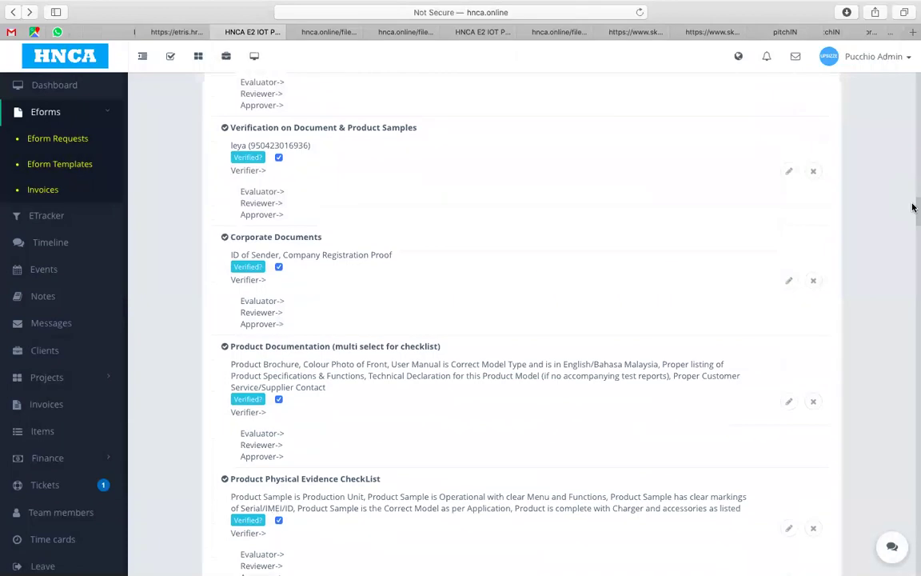
Step: Complete the sample verifier's full name in the Verification on Document & Product Samples answer
{"action": "left_click", "coordinate": [789, 173]}
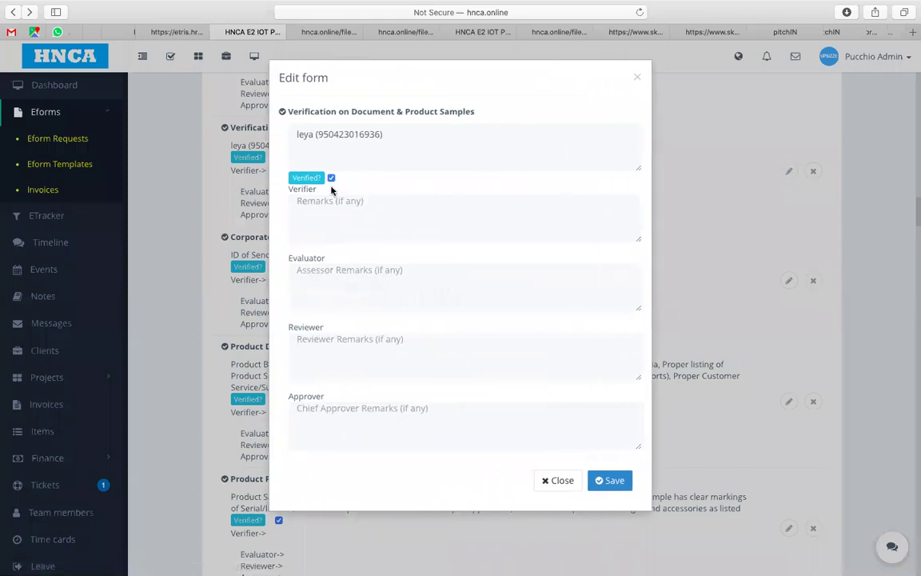
{"action": "left_click_drag", "start_coordinate": [313, 133], "coordinate": [277, 129]}
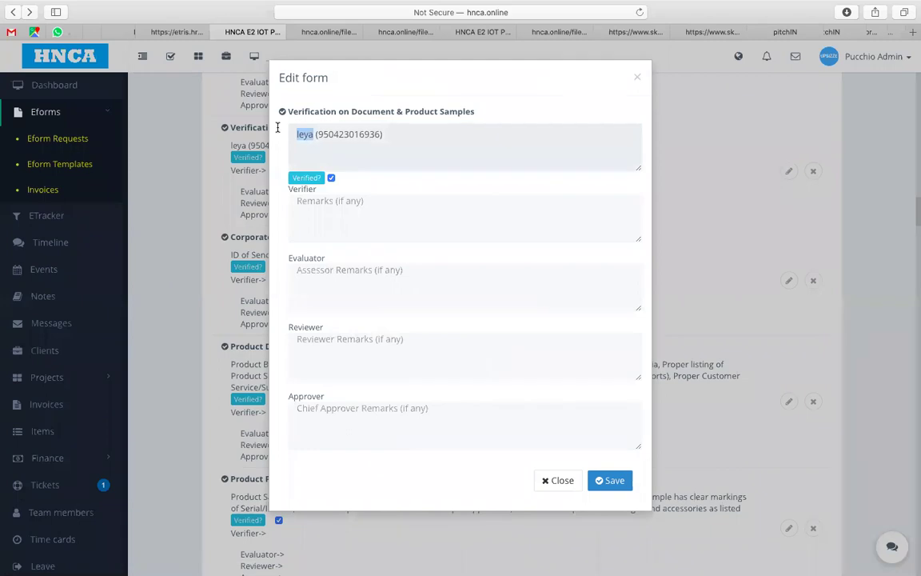
{"action": "key", "text": "Right"}
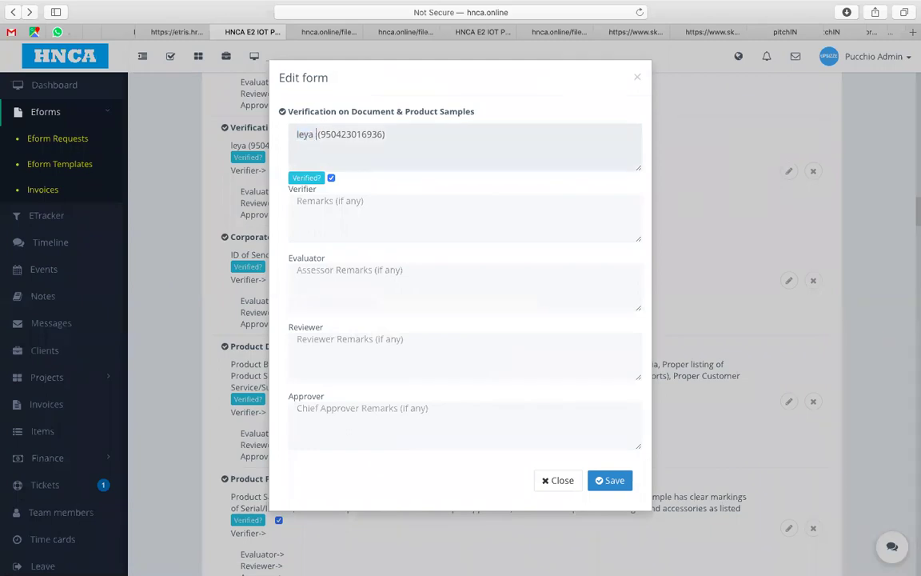
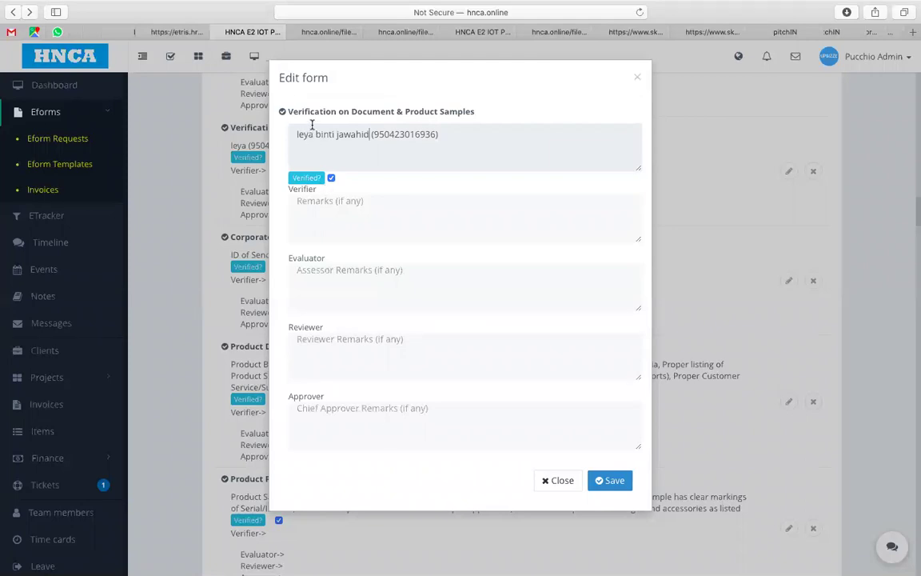
Step: Add the verifier remark 'IC Full name' to the item and save it
{"action": "left_click", "coordinate": [343, 206]}
{"action": "left_click_drag", "start_coordinate": [314, 134], "coordinate": [278, 132]}
{"action": "left_click", "coordinate": [337, 206]}
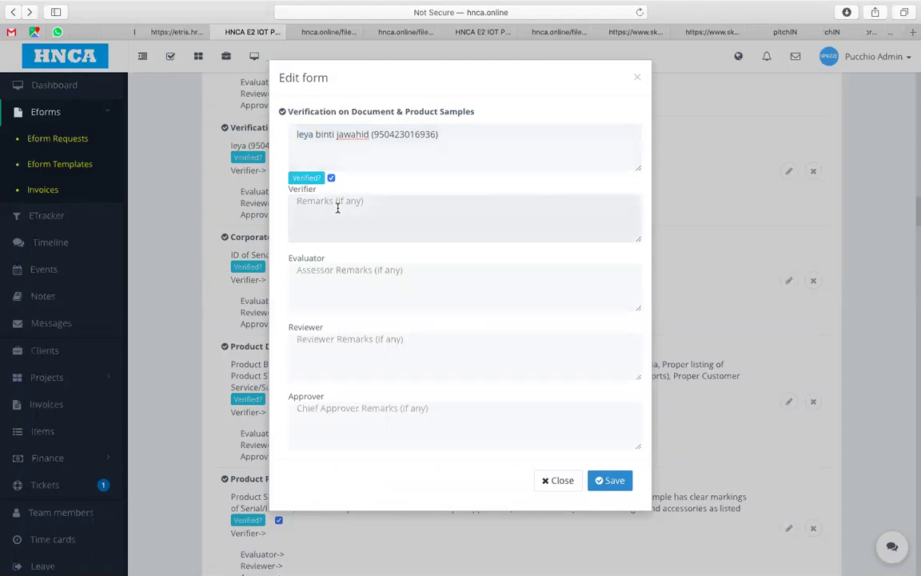
{"action": "type", "text": "IC Full name"}
{"action": "left_click", "coordinate": [608, 481]}
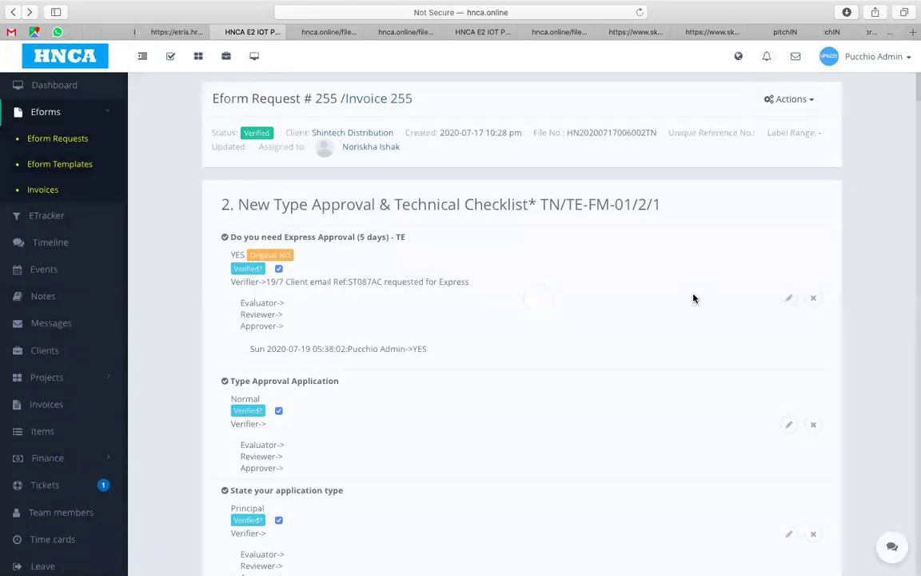
Step: Save the verifier remark 'Same Sender as before' on the Corporate Documents item
{"action": "scroll", "coordinate": [694, 298], "scroll_direction": "down", "scroll_amount": 10}
{"action": "scroll", "coordinate": [694, 299], "scroll_direction": "down", "scroll_amount": 3}
{"action": "left_click_drag", "start_coordinate": [914, 135], "coordinate": [913, 219]}
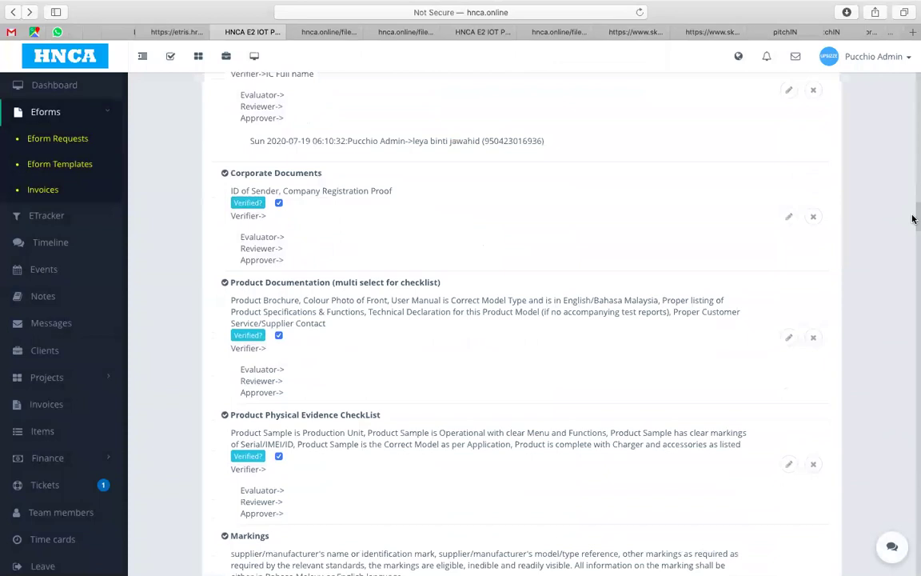
{"action": "scroll", "coordinate": [913, 219], "scroll_direction": "down", "scroll_amount": 2}
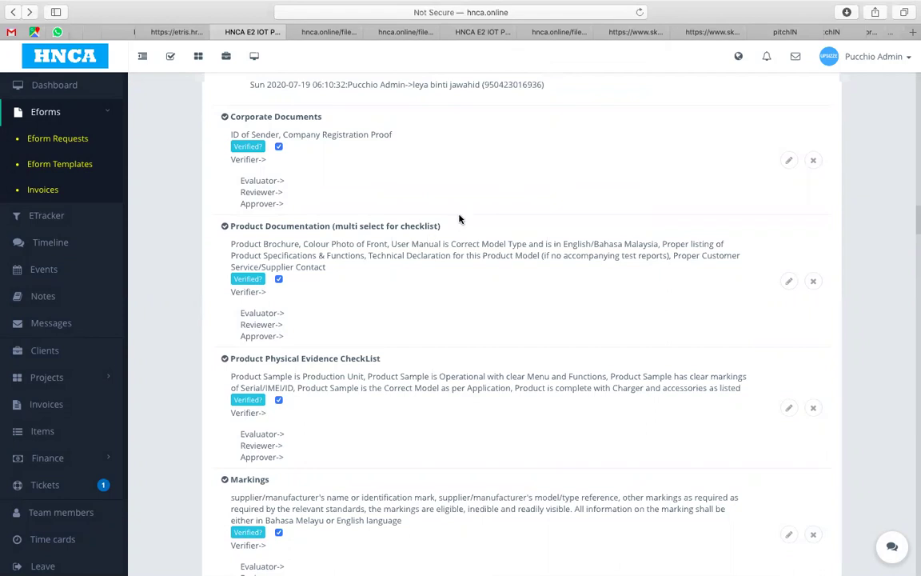
{"action": "left_click", "coordinate": [788, 160]}
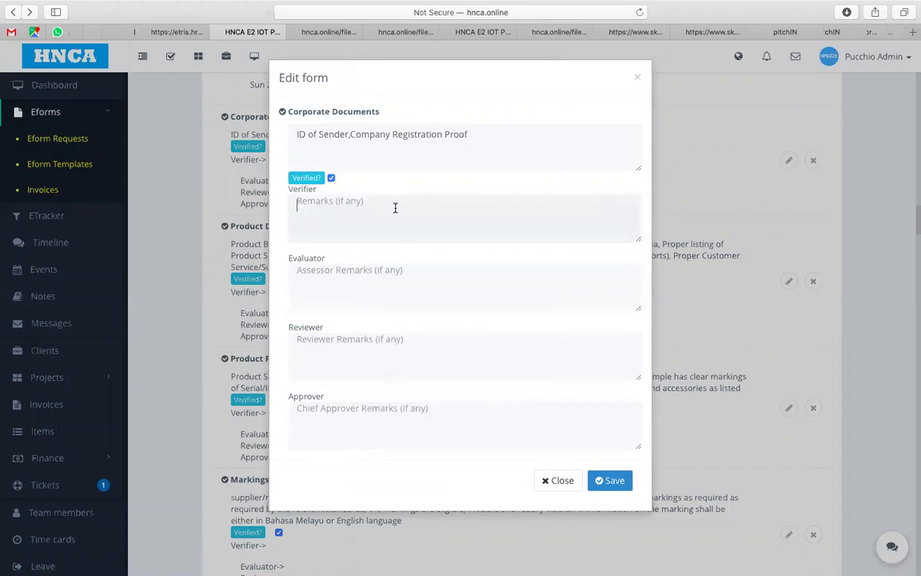
{"action": "type", "text": "Same"}
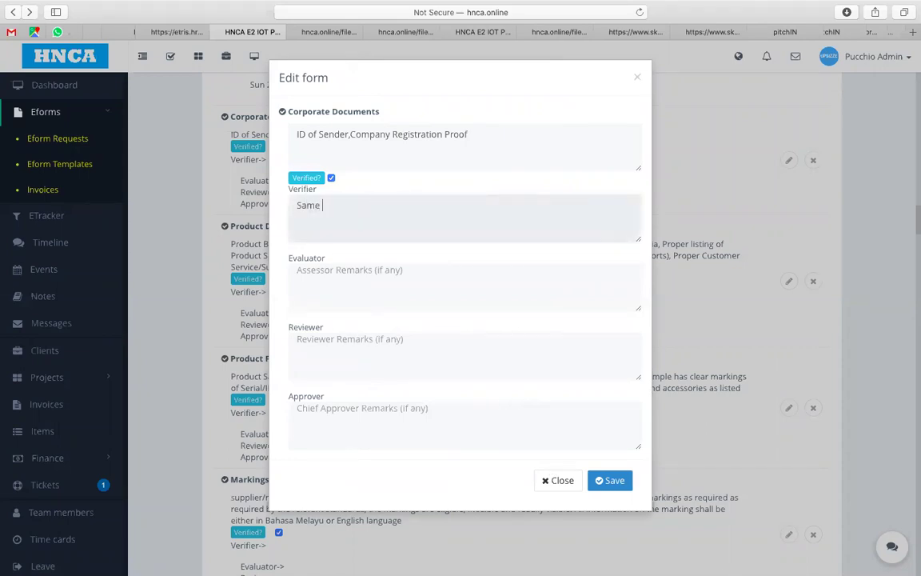
{"action": "type", "text": " Sender as before"}
{"action": "left_click", "coordinate": [608, 481]}
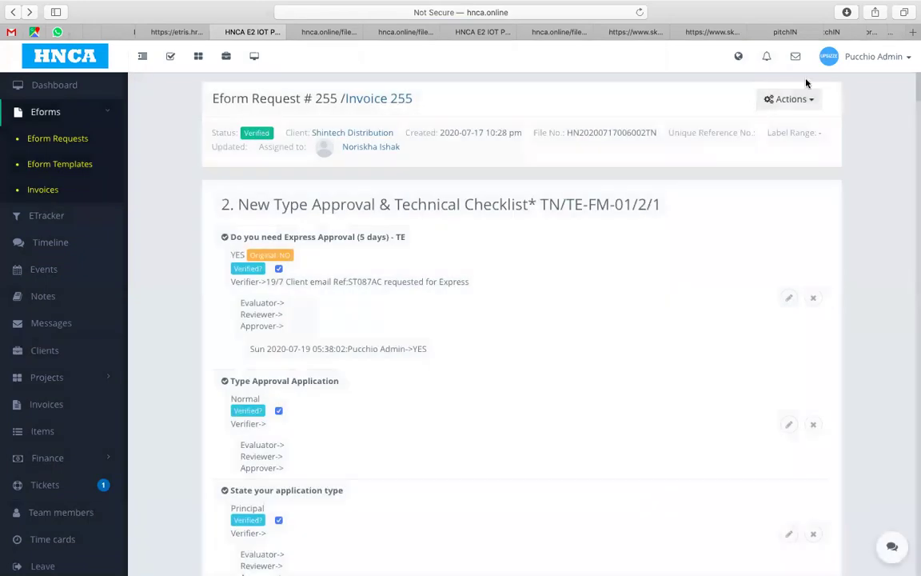
Step: Review request #255's saved remarks, then move the Eform Request Forms tab beside it
{"action": "left_click_drag", "start_coordinate": [913, 84], "coordinate": [913, 173]}
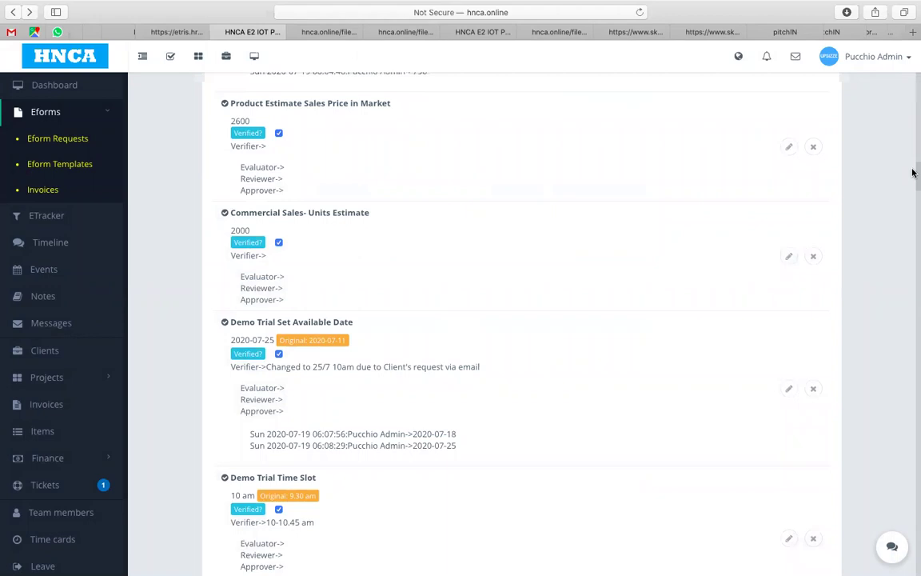
{"action": "left_click_drag", "start_coordinate": [912, 173], "coordinate": [914, 207]}
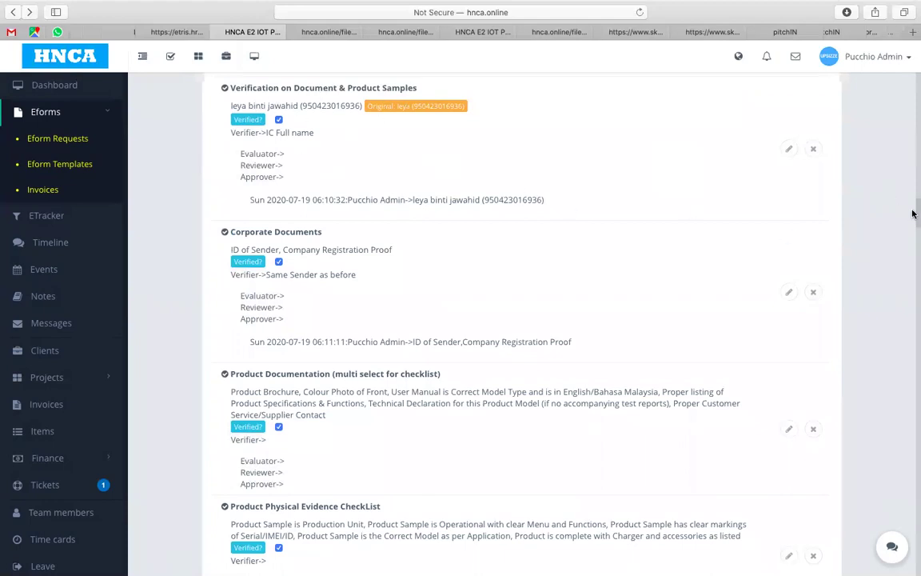
{"action": "left_click_drag", "start_coordinate": [913, 213], "coordinate": [913, 228]}
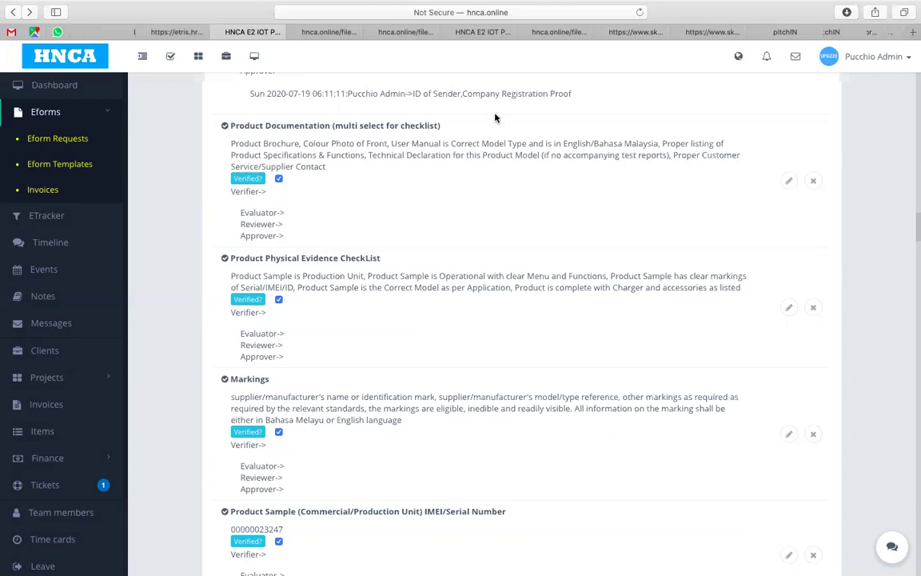
{"action": "left_click", "coordinate": [491, 32]}
{"action": "left_click_drag", "start_coordinate": [463, 32], "coordinate": [329, 32]}
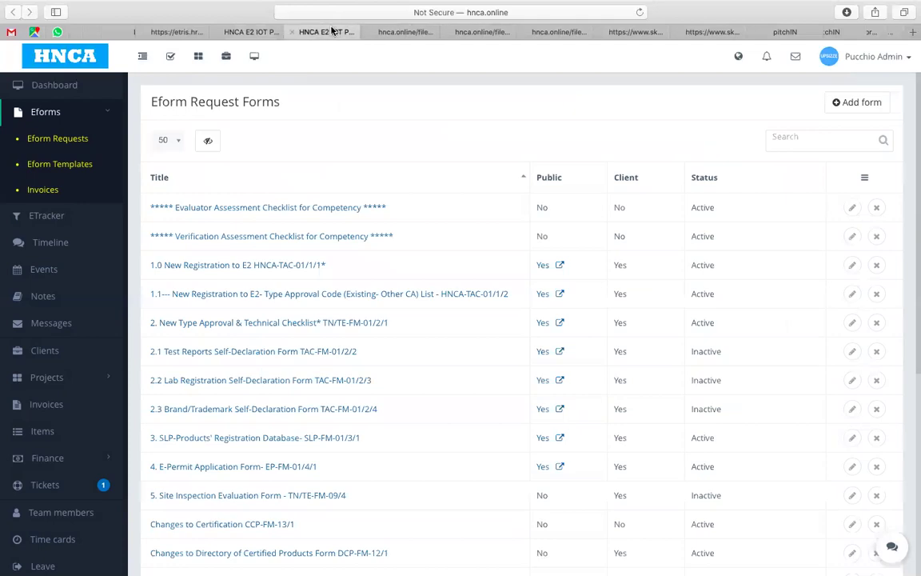
Step: Open the 2. New Type Approval & Technical Checklist template and expand its Product Documentation options
{"action": "left_click", "coordinate": [257, 322]}
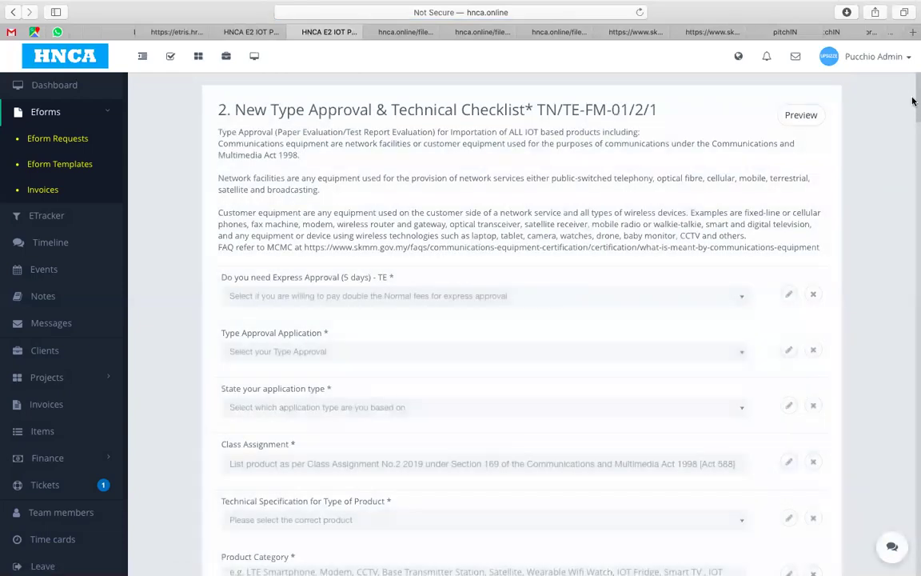
{"action": "scroll", "coordinate": [913, 112], "scroll_direction": "down", "scroll_amount": 1}
{"action": "left_click_drag", "start_coordinate": [913, 112], "coordinate": [912, 266]}
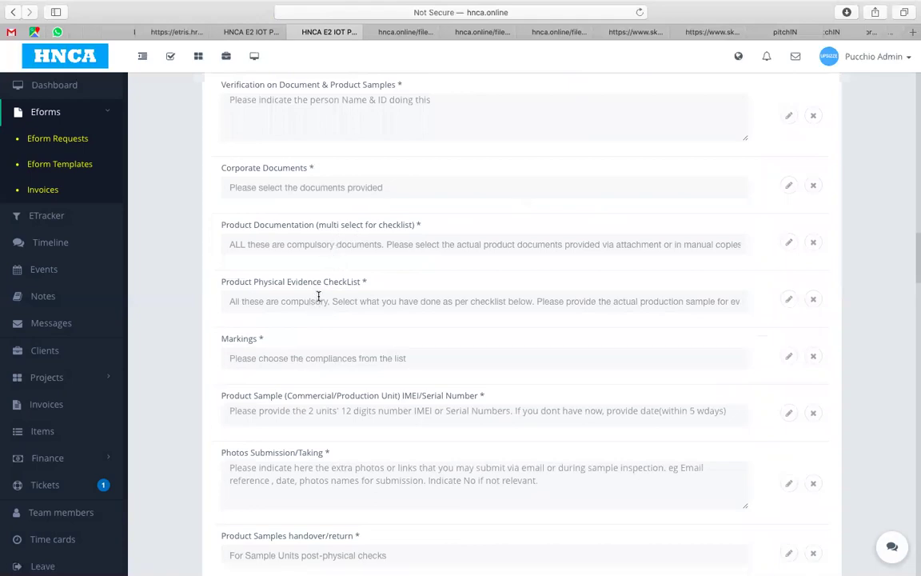
{"action": "left_click", "coordinate": [254, 32]}
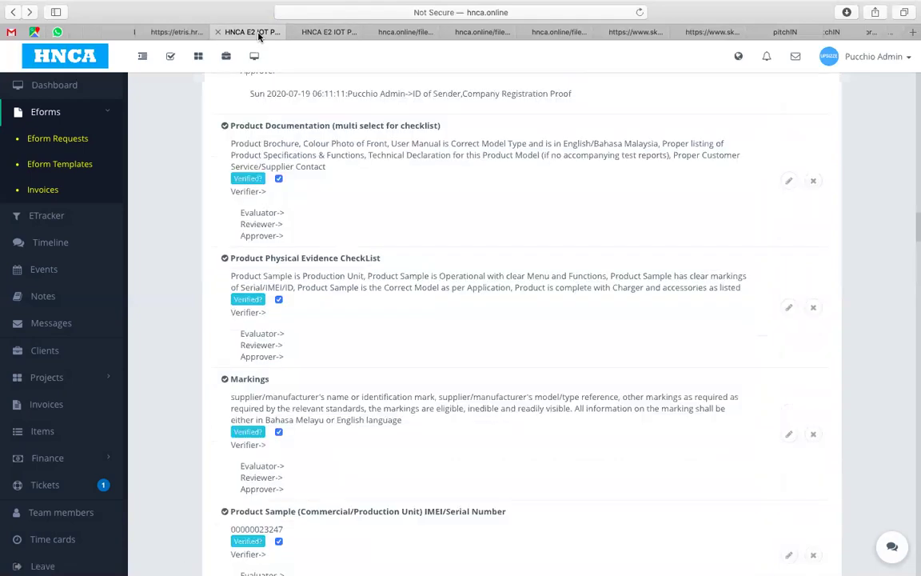
{"action": "left_click", "coordinate": [313, 32]}
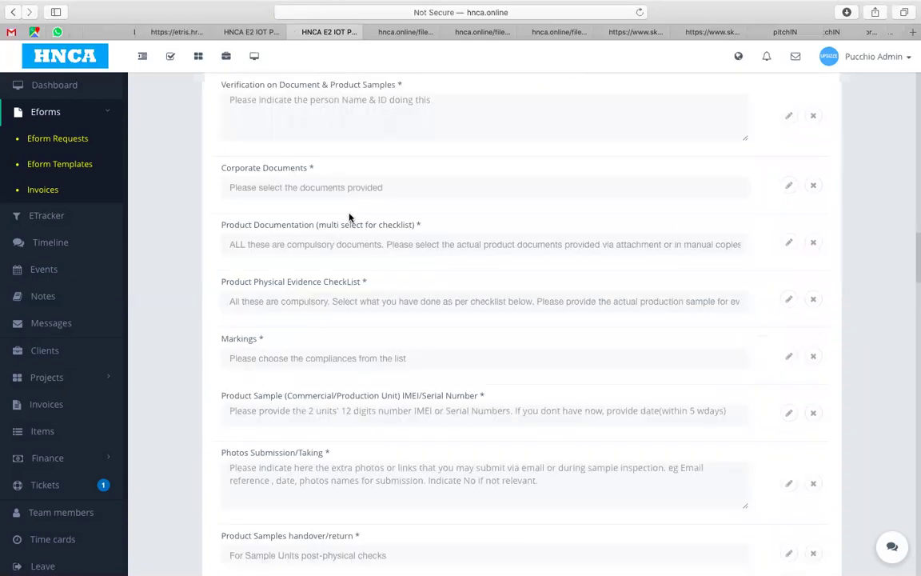
{"action": "left_click", "coordinate": [349, 244]}
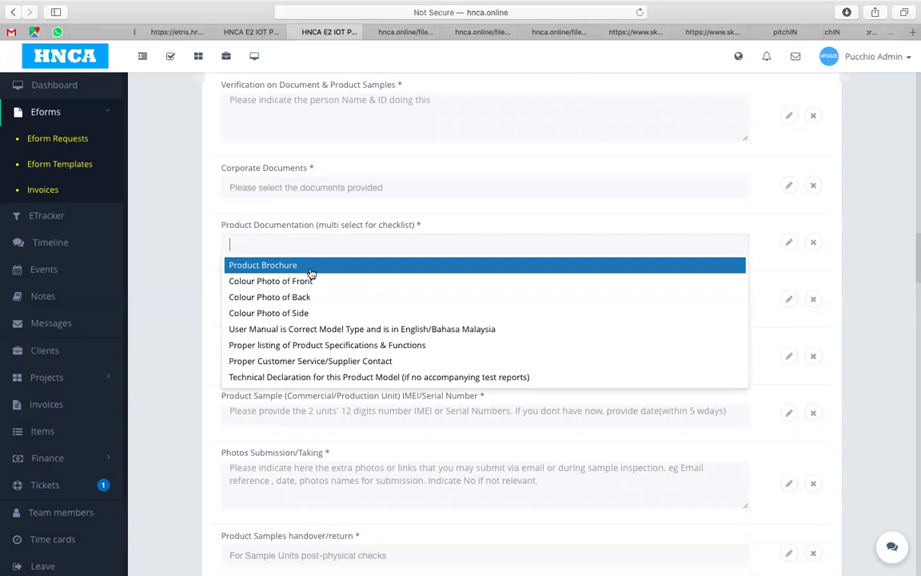
Step: Compare the template's Product Documentation options with request #255's answer, ending on its attachments
{"action": "left_click", "coordinate": [244, 30]}
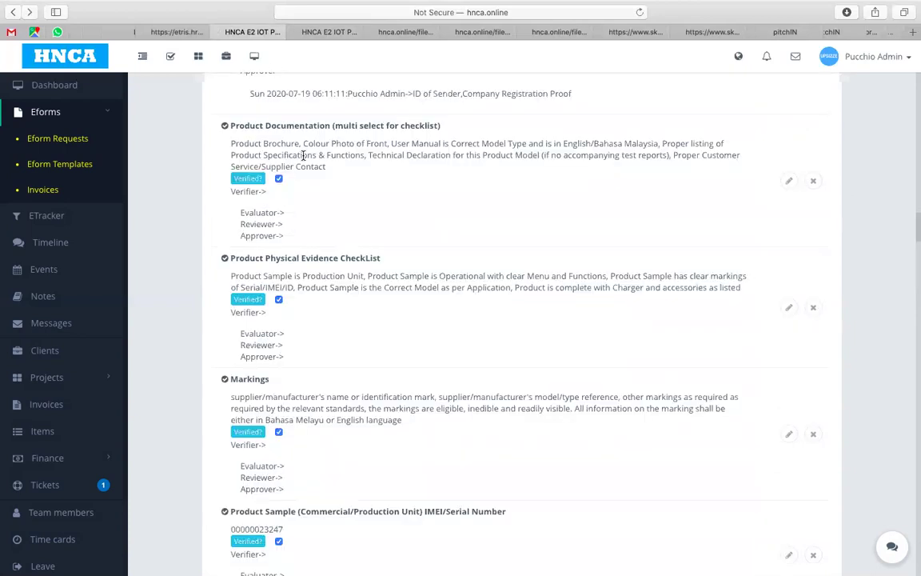
{"action": "left_click", "coordinate": [307, 36]}
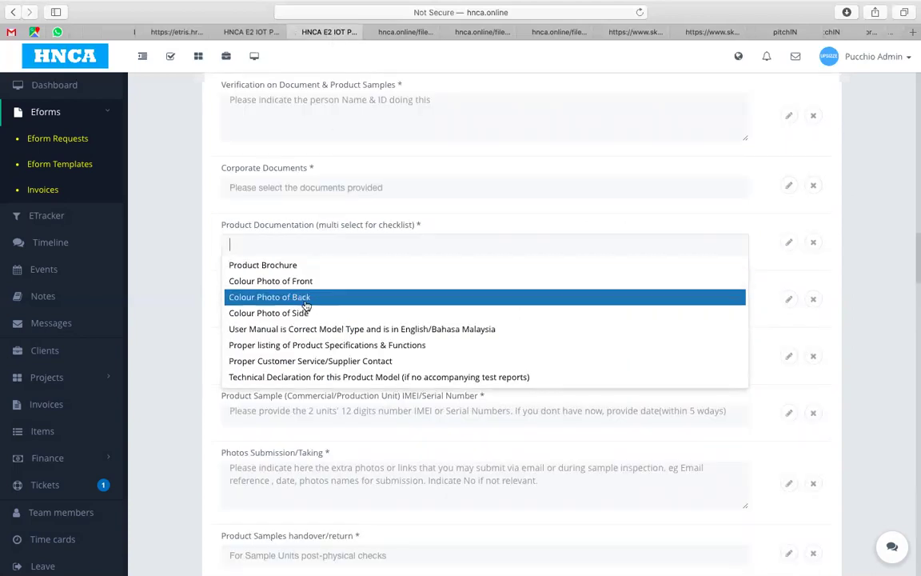
{"action": "left_click", "coordinate": [255, 32]}
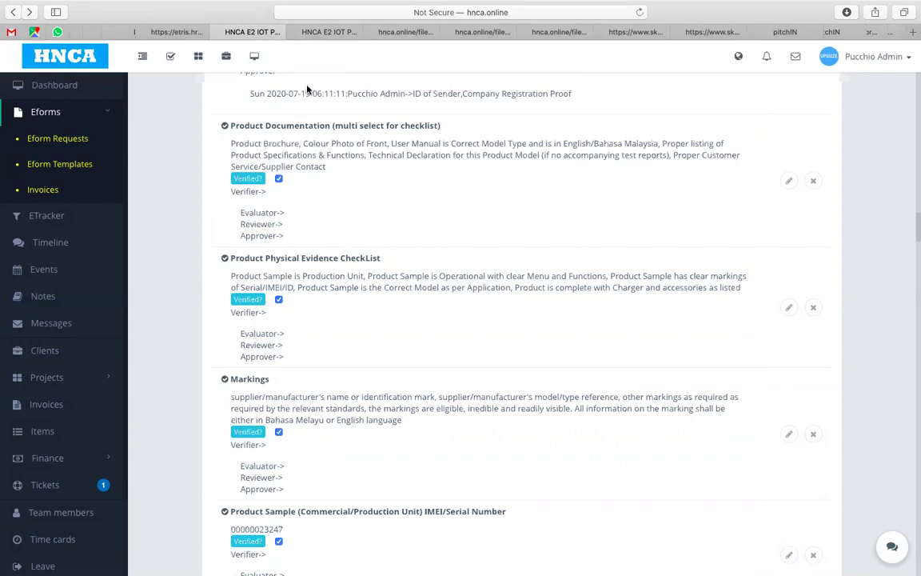
{"action": "left_click", "coordinate": [336, 35]}
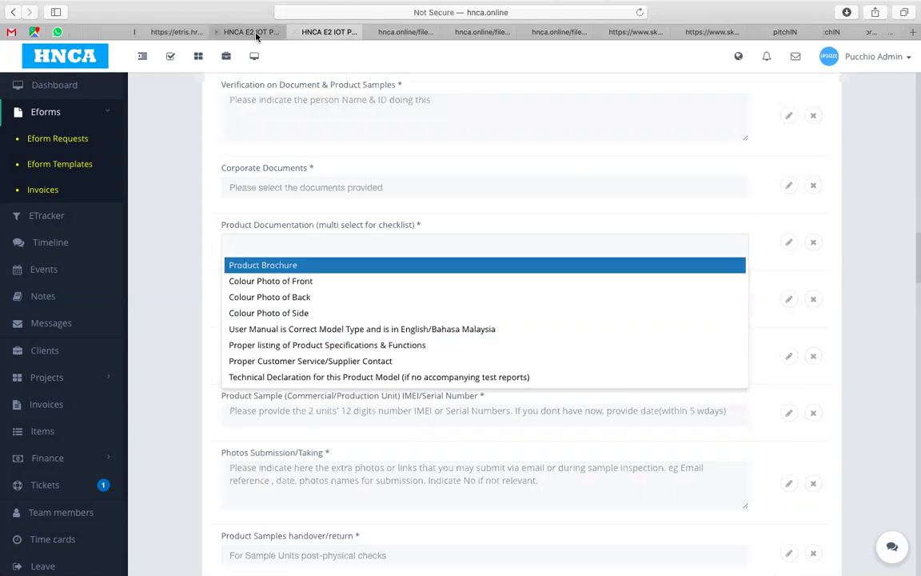
{"action": "left_click", "coordinate": [232, 32]}
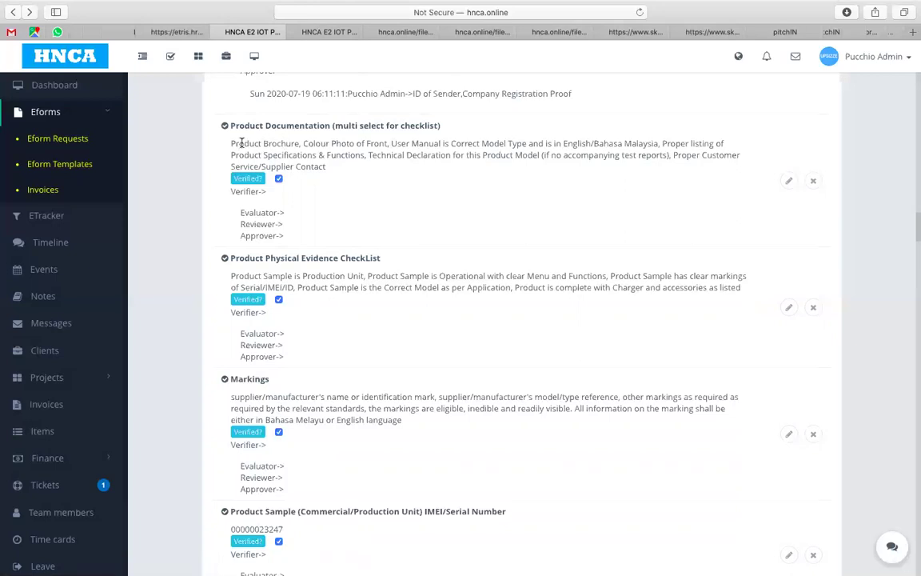
{"action": "left_click_drag", "start_coordinate": [912, 229], "coordinate": [913, 559]}
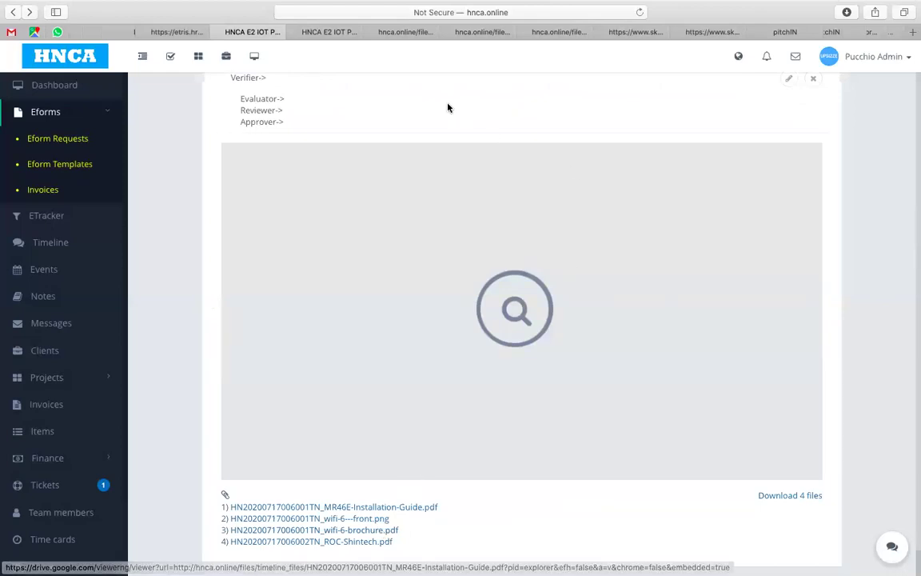
{"action": "left_click", "coordinate": [419, 33]}
{"action": "left_click", "coordinate": [475, 33]}
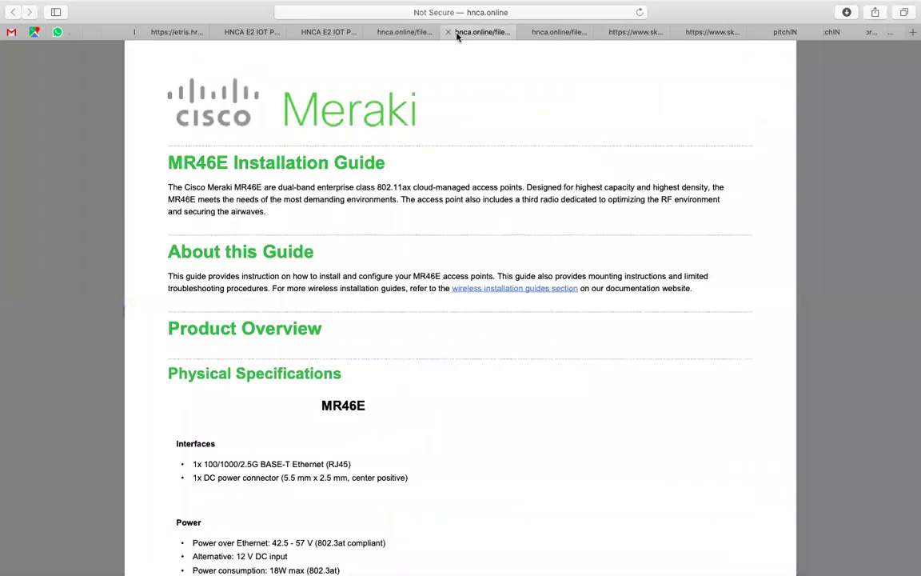
{"action": "scroll", "coordinate": [381, 251], "scroll_direction": "down", "scroll_amount": 5}
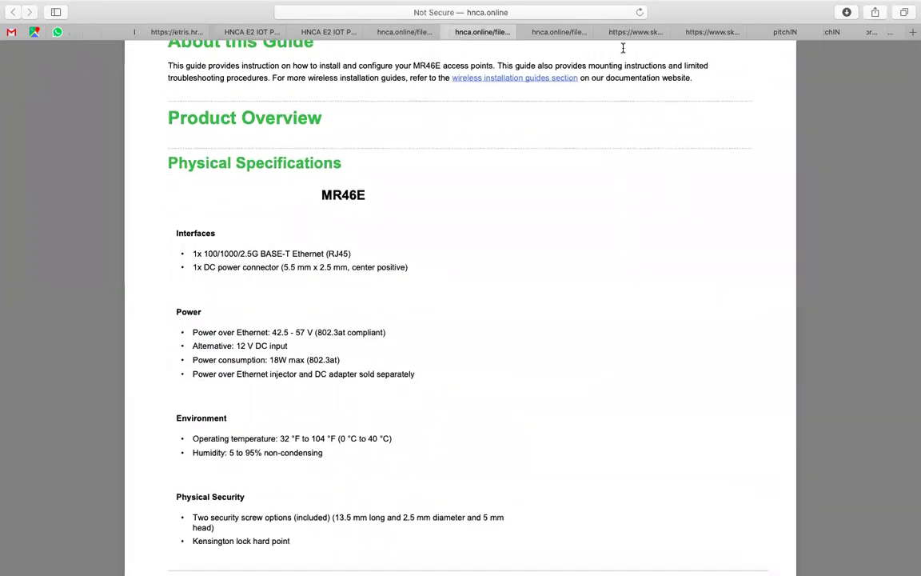
{"action": "left_click", "coordinate": [560, 33]}
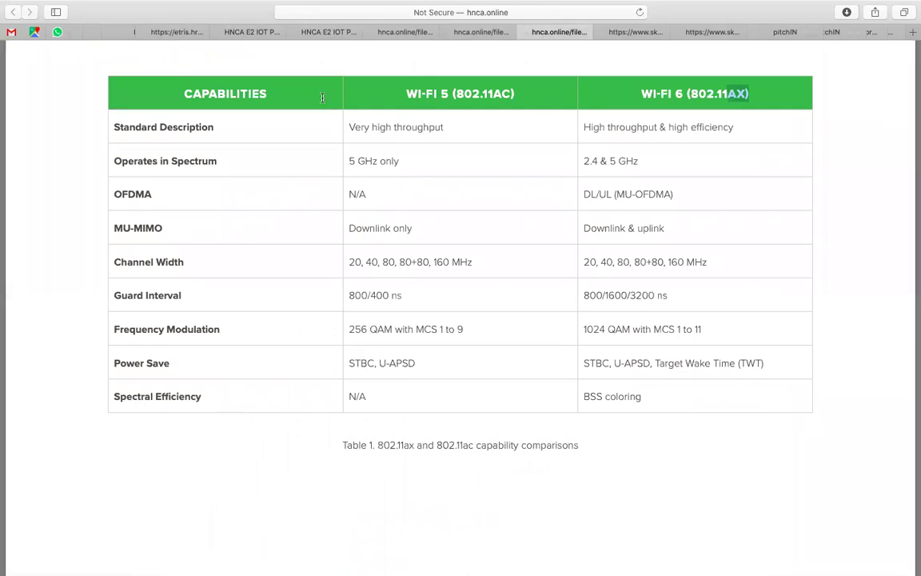
{"action": "left_click", "coordinate": [248, 32]}
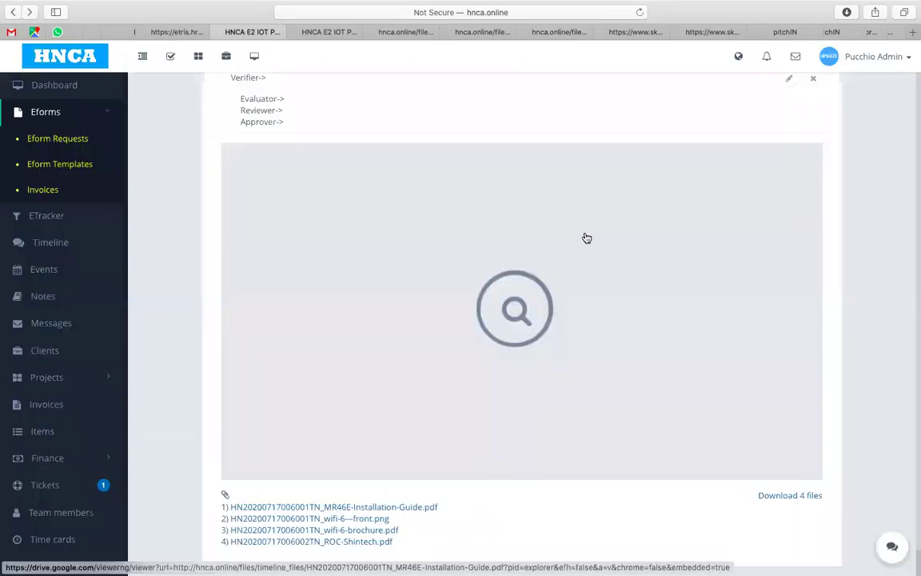
{"action": "left_click_drag", "start_coordinate": [917, 560], "coordinate": [913, 224]}
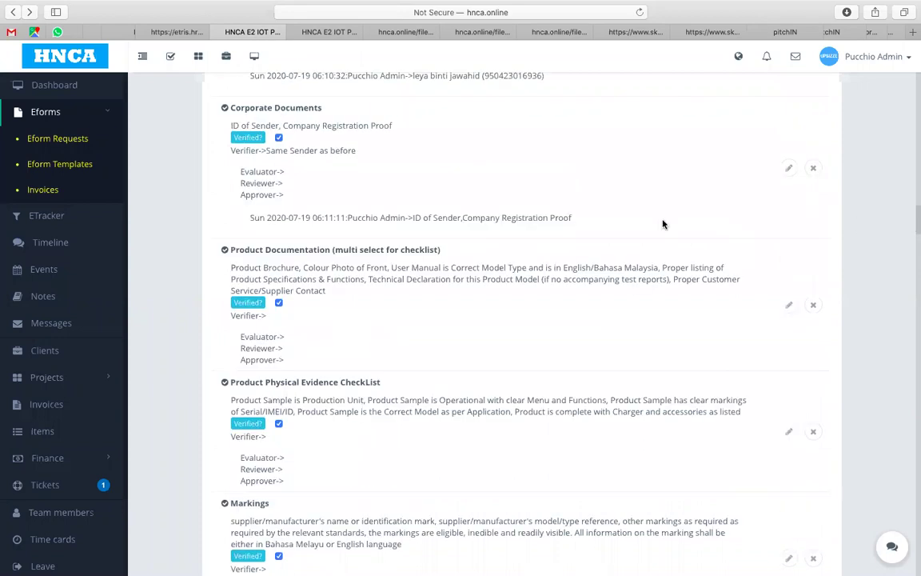
{"action": "left_click", "coordinate": [320, 33]}
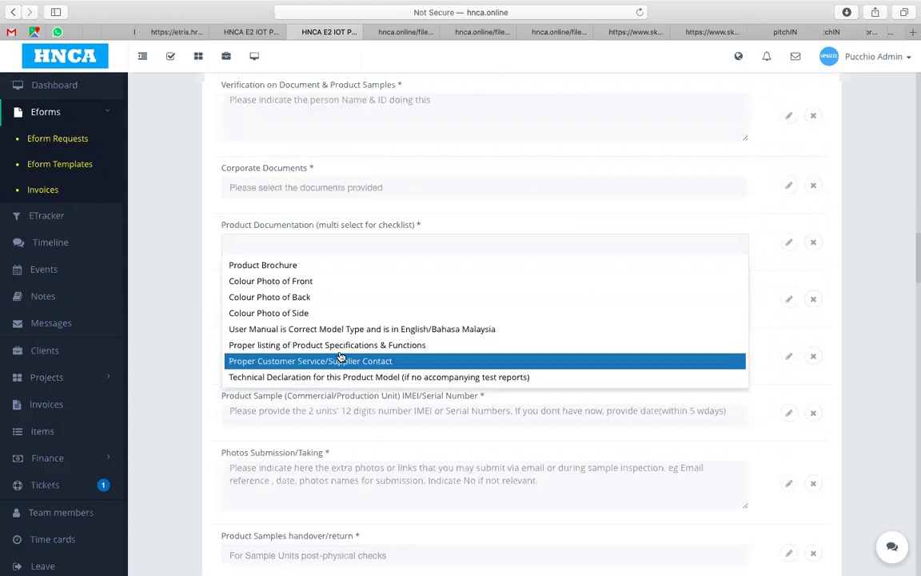
{"action": "left_click", "coordinate": [245, 32]}
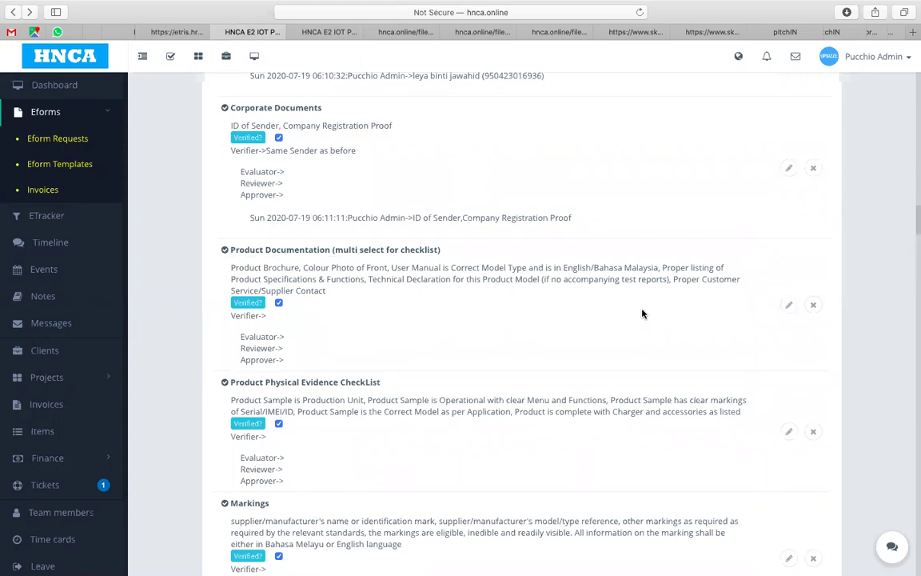
Step: Delete the Technical Declaration entry from the Product Documentation answer
{"action": "left_click", "coordinate": [788, 307]}
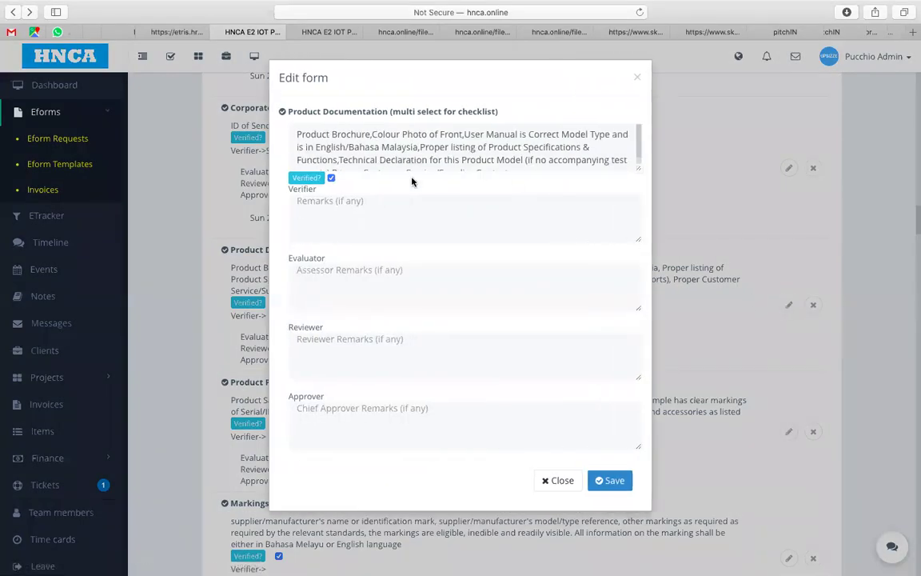
{"action": "mouse_move", "coordinate": [339, 158]}
{"action": "left_mouse_down"}
{"action": "mouse_move", "coordinate": [576, 148]}
{"action": "mouse_move", "coordinate": [623, 170]}
{"action": "mouse_move", "coordinate": [539, 158]}
{"action": "mouse_move", "coordinate": [329, 161]}
{"action": "left_mouse_up"}
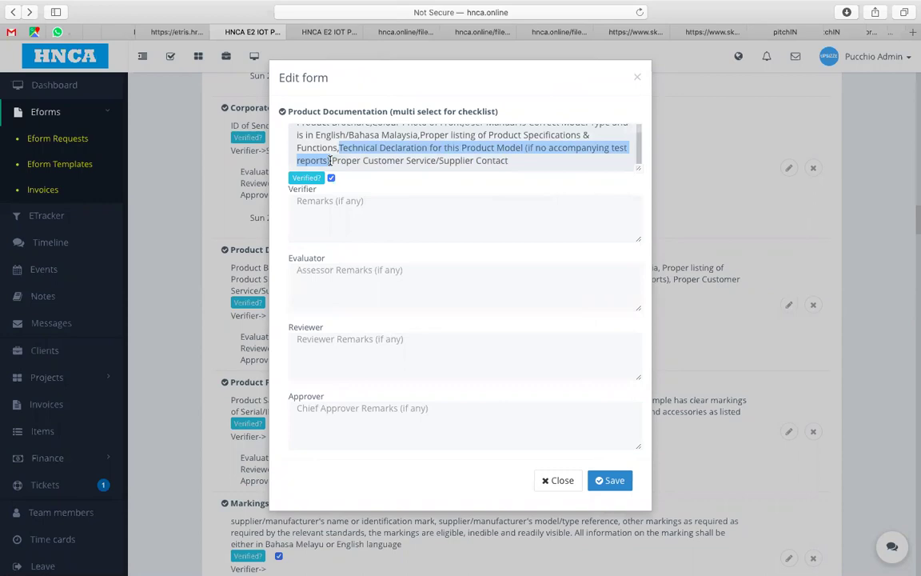
{"action": "key", "text": "BackSpace"}
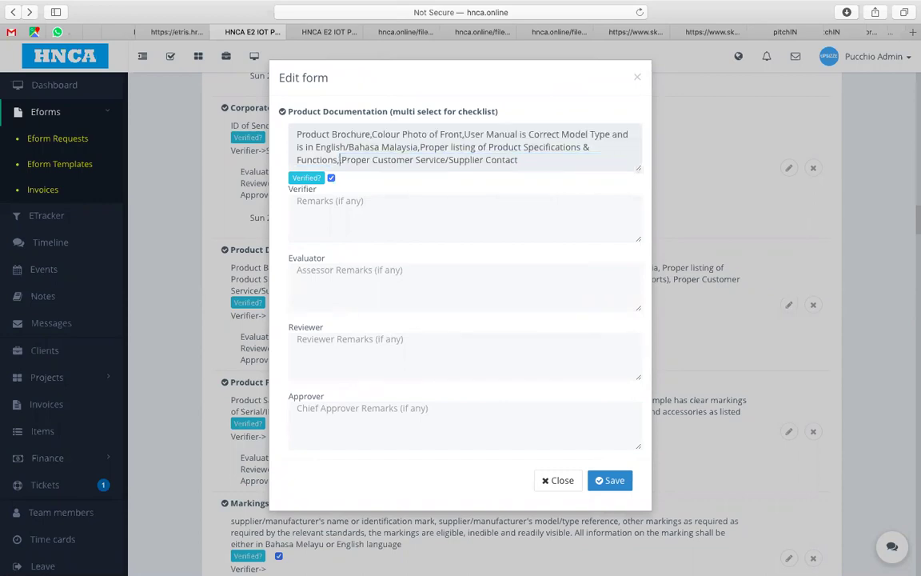
{"action": "key", "text": "BackSpace"}
Step: Save the remark 'Technical Declaration not needed as Client provided Test Reports in Client File'
{"action": "left_click", "coordinate": [325, 205]}
{"action": "type", "text": "Te"}
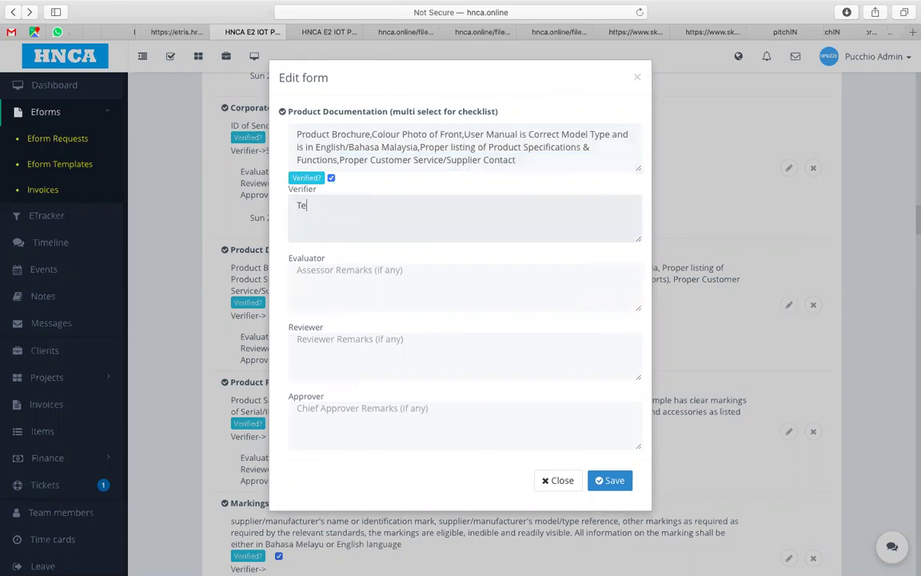
{"action": "type", "text": "chnical Declar"}
{"action": "key", "text": "BackSpace"}
{"action": "key", "text": "BackSpace"}
{"action": "type", "text": "not needed a"}
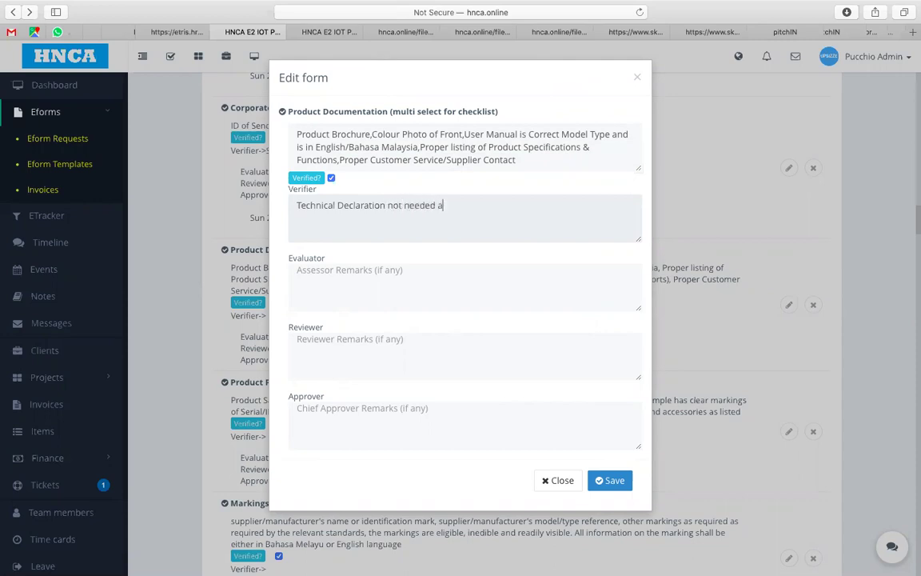
{"action": "type", "text": "s Client provided Test Reports in File"}
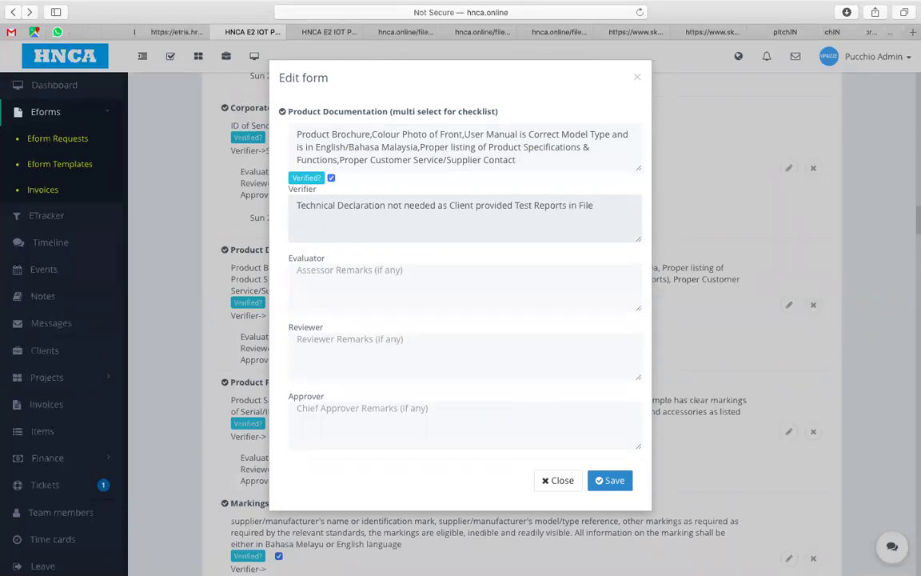
{"action": "type", "text": "Client"}
{"action": "left_click", "coordinate": [609, 481]}
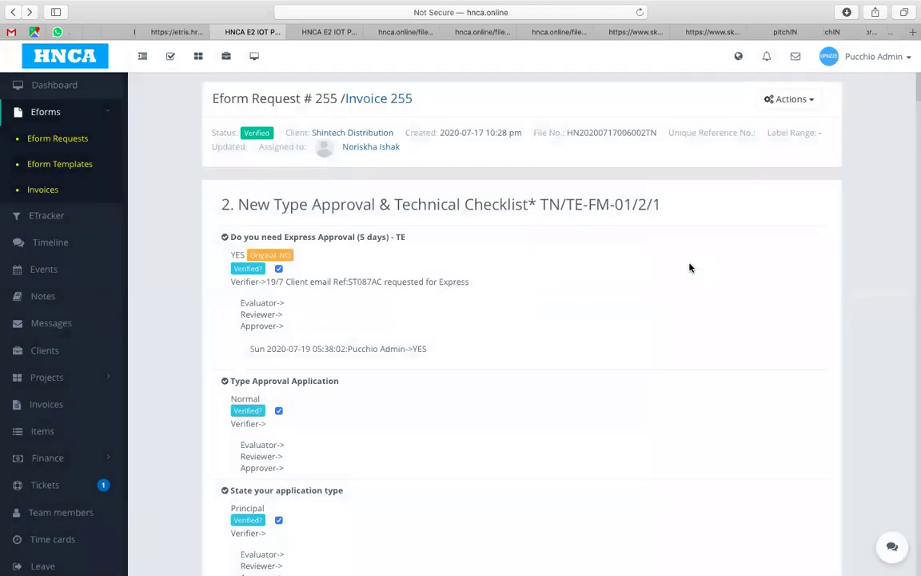
{"action": "left_click_drag", "start_coordinate": [913, 104], "coordinate": [913, 236]}
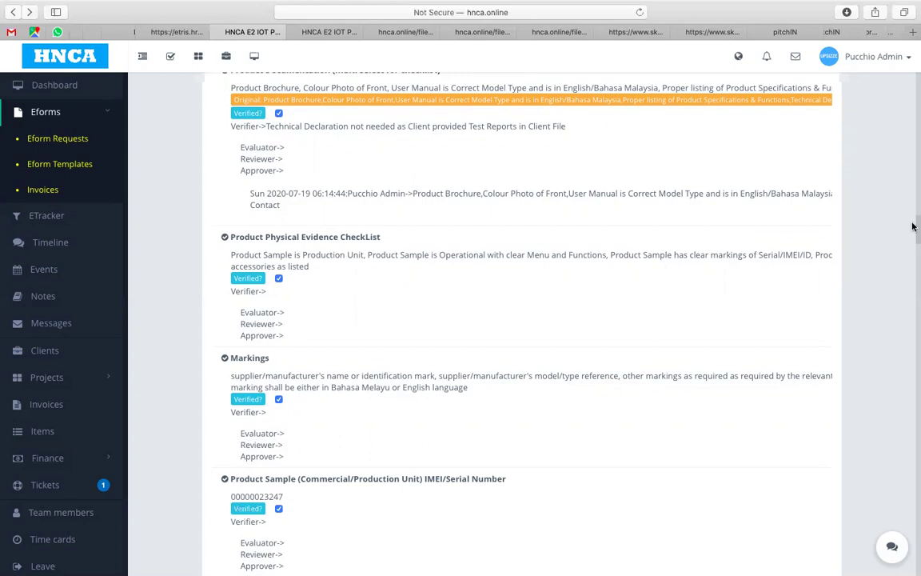
{"action": "scroll", "coordinate": [913, 227], "scroll_direction": "down", "scroll_amount": 4}
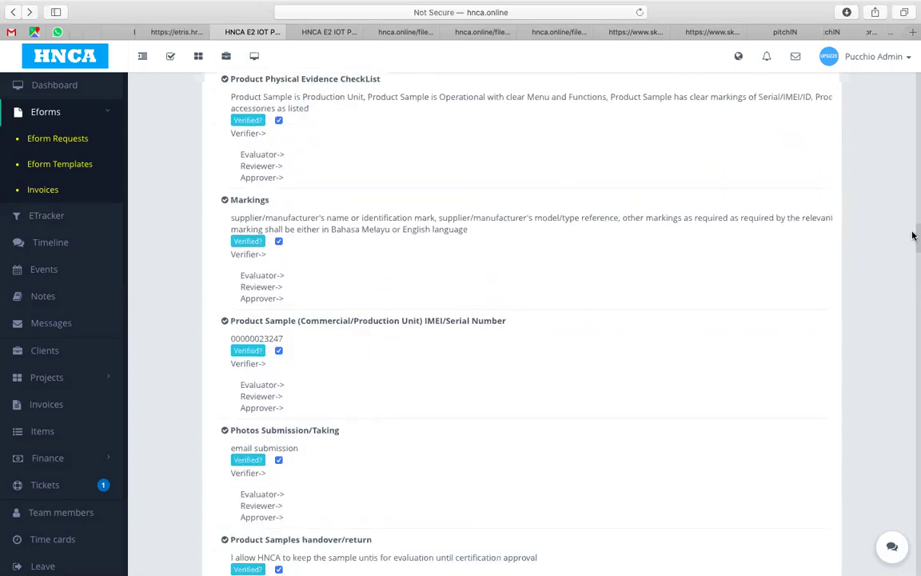
{"action": "scroll", "coordinate": [912, 235], "scroll_direction": "down", "scroll_amount": 2}
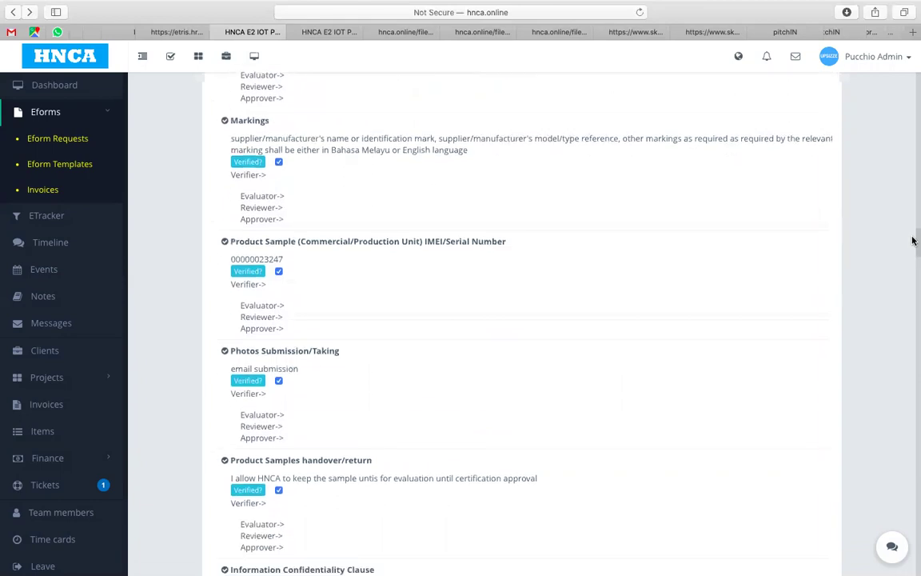
{"action": "scroll", "coordinate": [912, 239], "scroll_direction": "up", "scroll_amount": 3}
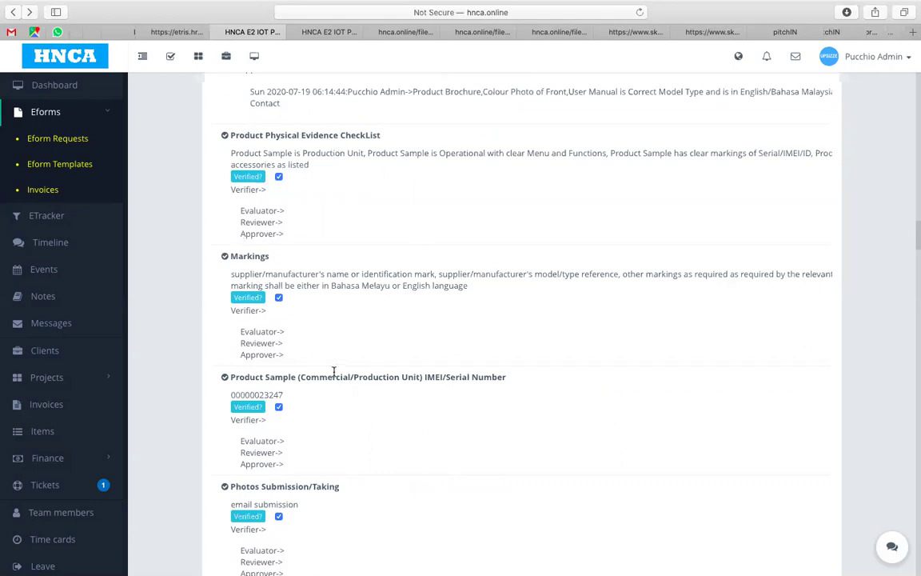
{"action": "left_click_drag", "start_coordinate": [912, 237], "coordinate": [913, 278]}
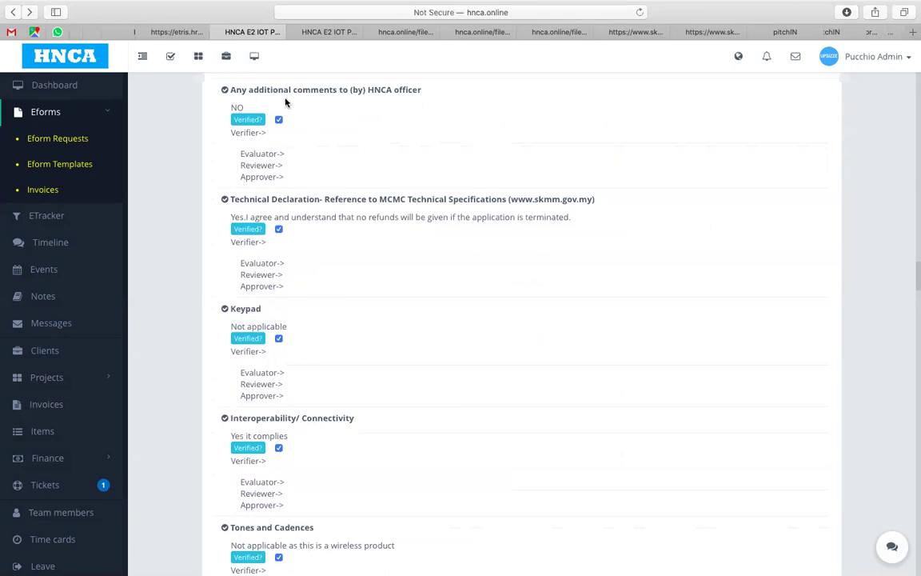
Step: Check the verified DTMF, Lightning and Surge, Electrical Safety and EMC items, then reload the page
{"action": "scroll", "coordinate": [426, 144], "scroll_direction": "up", "scroll_amount": 4}
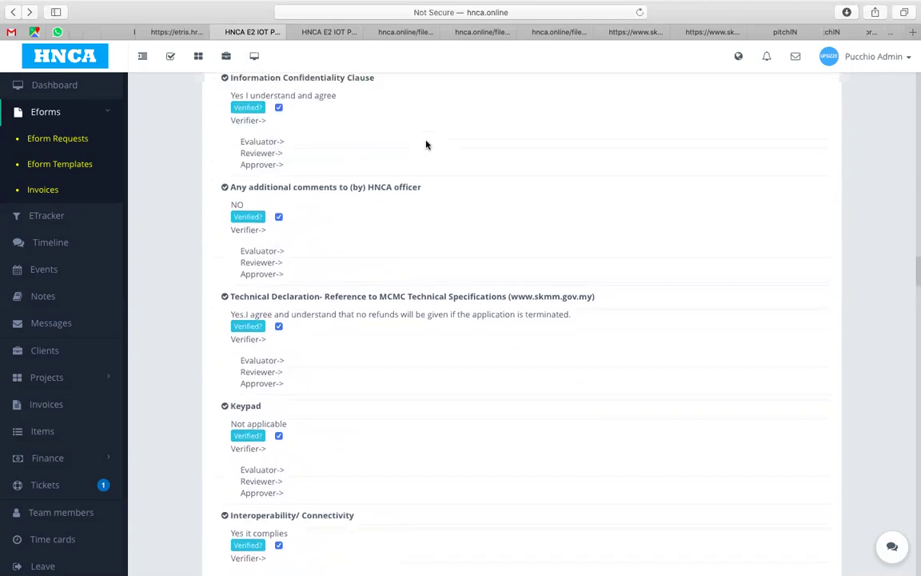
{"action": "scroll", "coordinate": [426, 145], "scroll_direction": "up", "scroll_amount": 4}
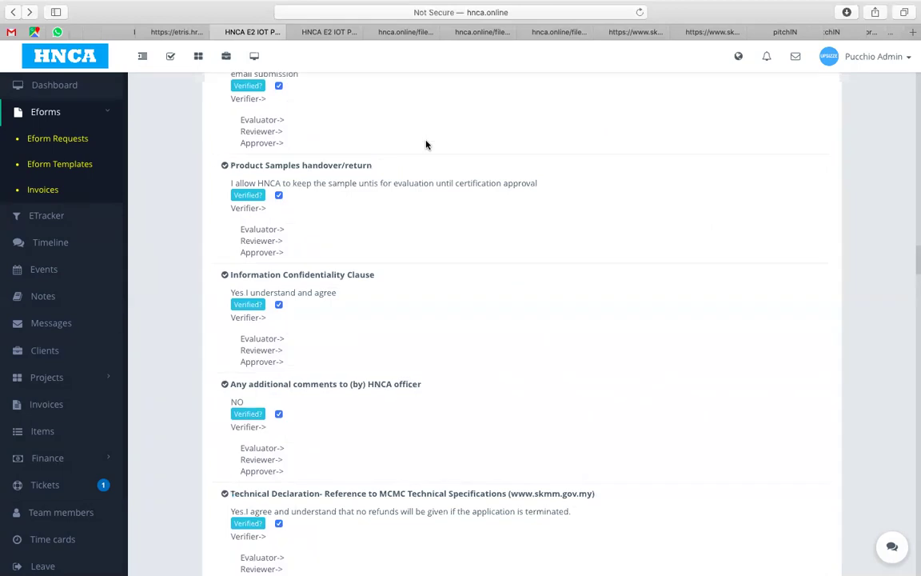
{"action": "scroll", "coordinate": [535, 245], "scroll_direction": "up", "scroll_amount": 8}
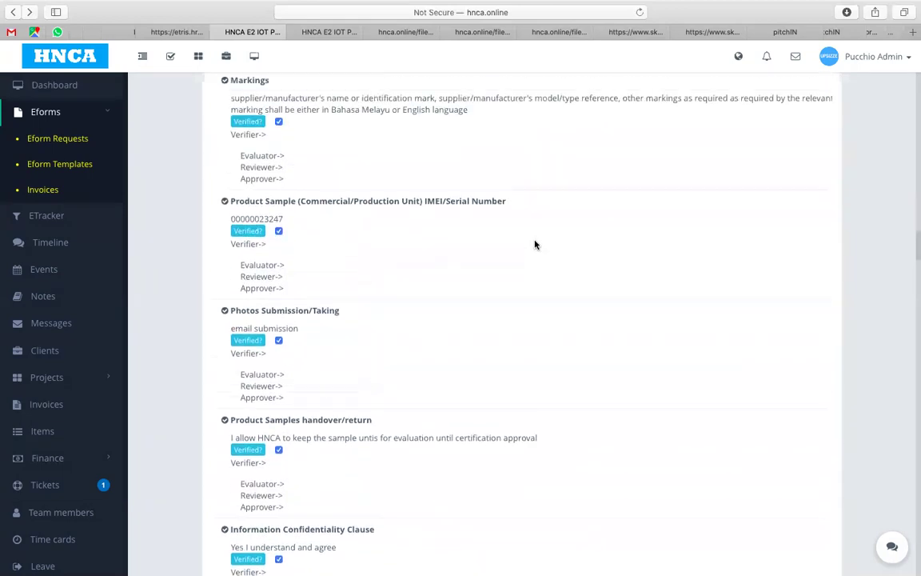
{"action": "scroll", "coordinate": [535, 245], "scroll_direction": "down", "scroll_amount": 15}
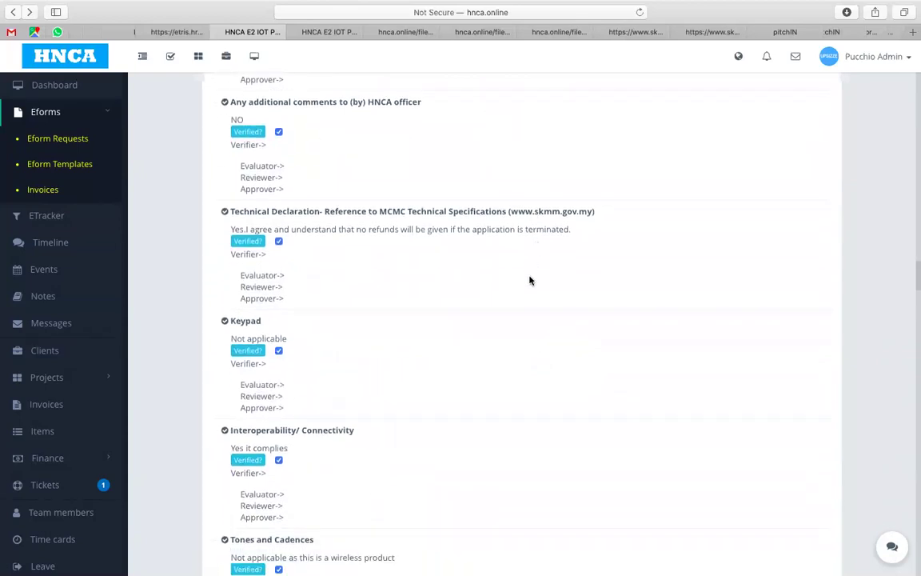
{"action": "scroll", "coordinate": [487, 396], "scroll_direction": "down", "scroll_amount": 4}
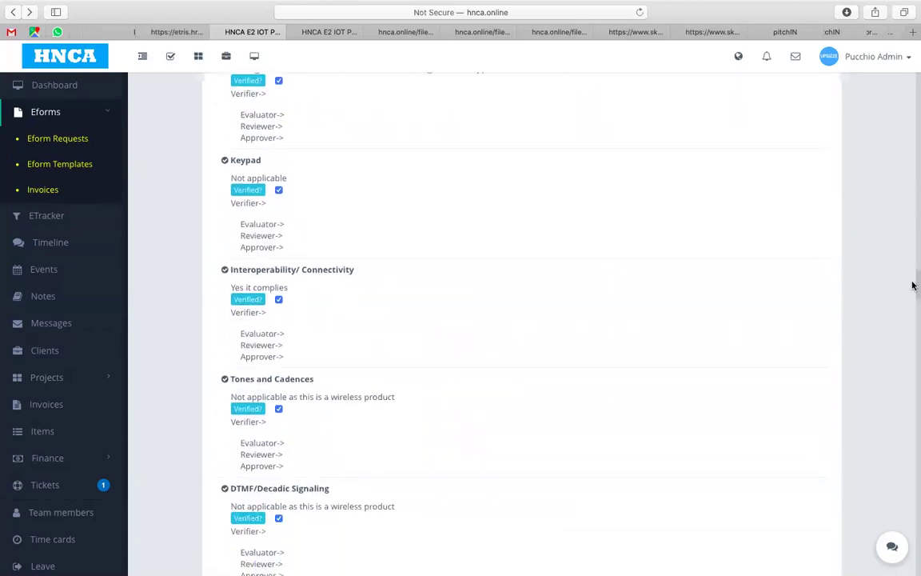
{"action": "left_click_drag", "start_coordinate": [913, 285], "coordinate": [913, 303]}
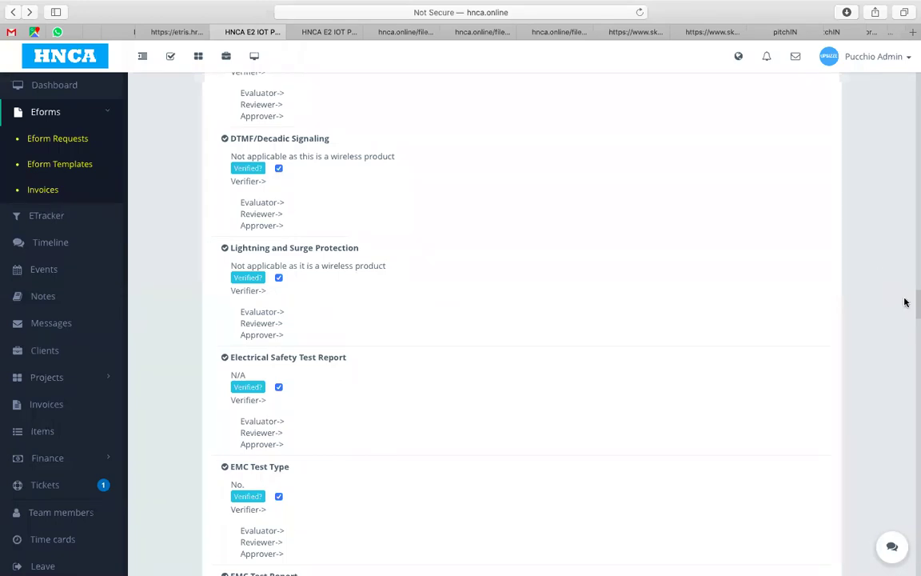
{"action": "left_click_drag", "start_coordinate": [913, 303], "coordinate": [913, 314]}
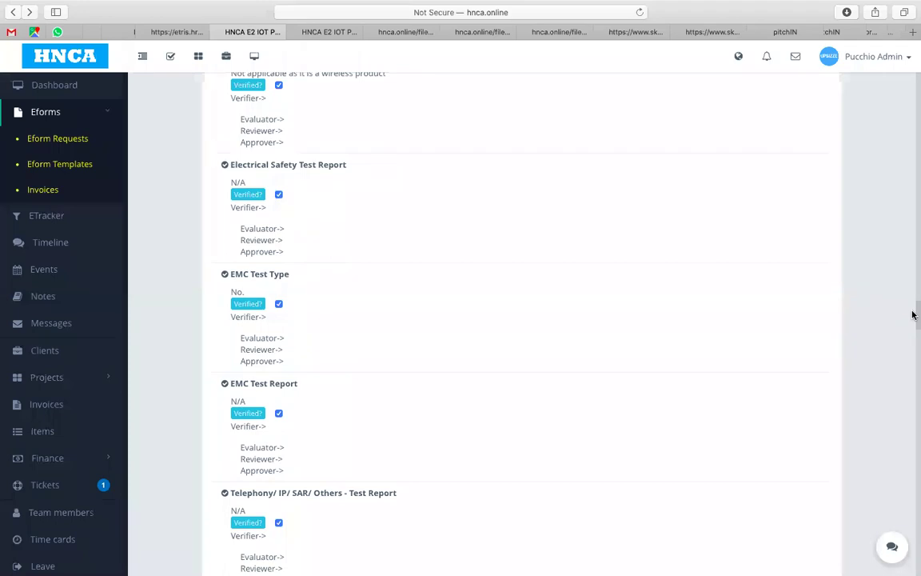
{"action": "scroll", "coordinate": [913, 314], "scroll_direction": "down", "scroll_amount": 1}
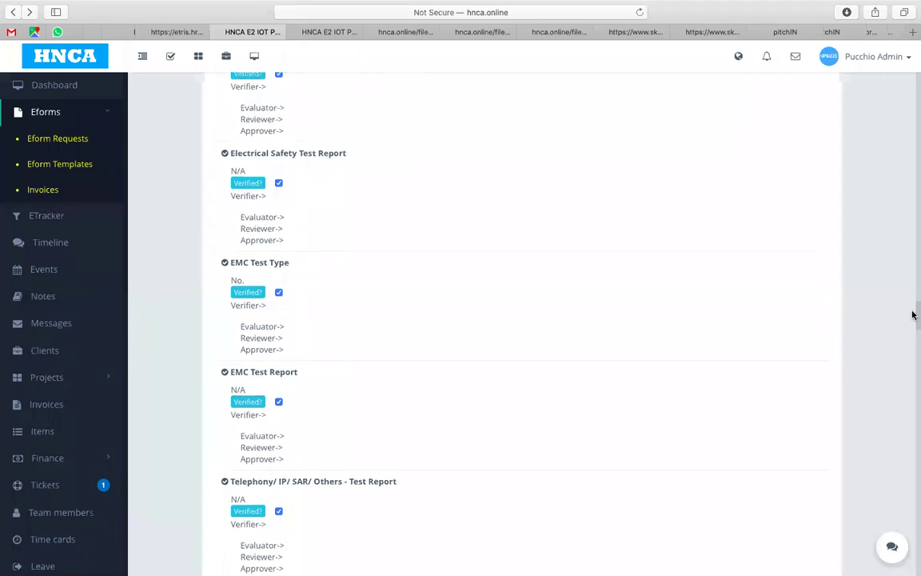
{"action": "mouse_move", "coordinate": [913, 314]}
{"action": "left_mouse_down"}
{"action": "mouse_move", "coordinate": [913, 322]}
{"action": "mouse_move", "coordinate": [913, 298]}
{"action": "left_mouse_up"}
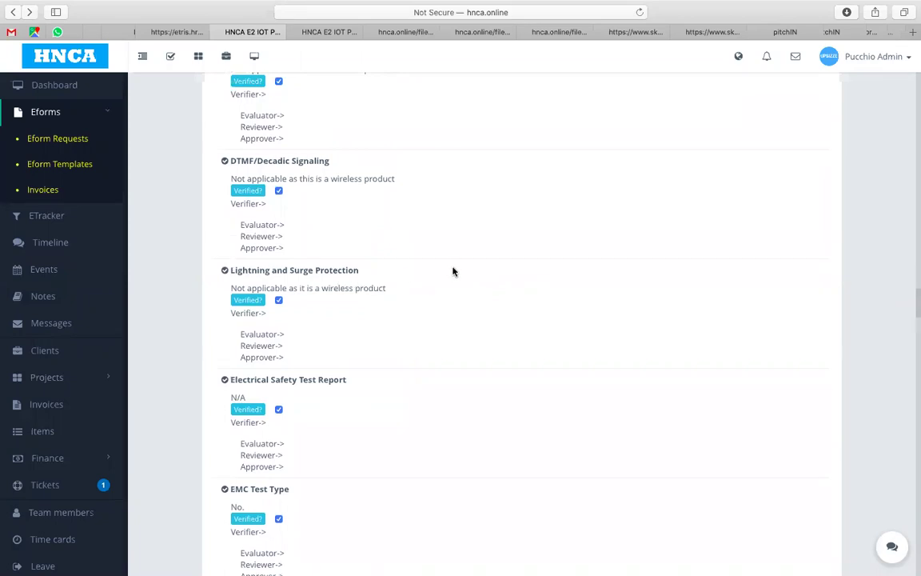
{"action": "mouse_move", "coordinate": [497, 5]}
{"action": "left_click", "coordinate": [639, 30]}
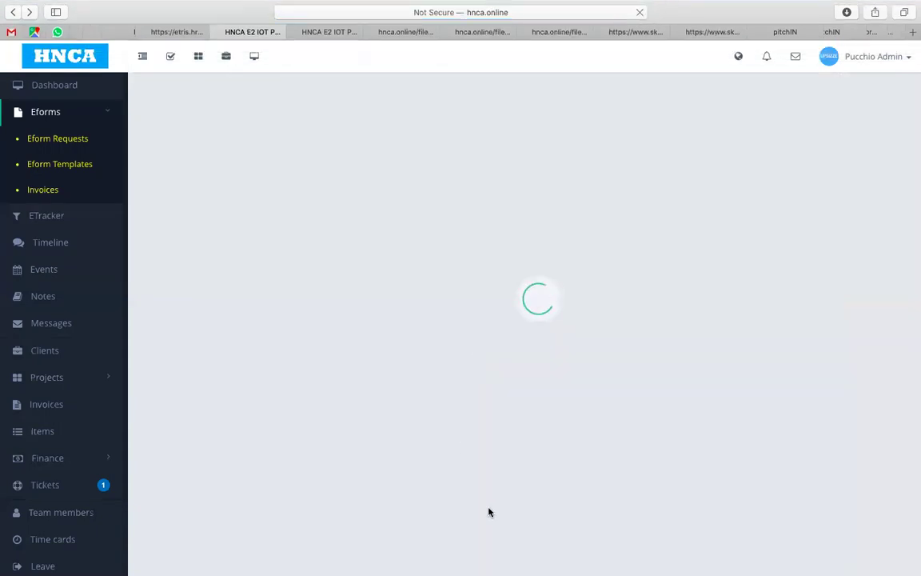
Step: Scroll past the RF test sections to request #255's four attachments, then go to Clients
{"action": "mouse_move", "coordinate": [571, 557]}
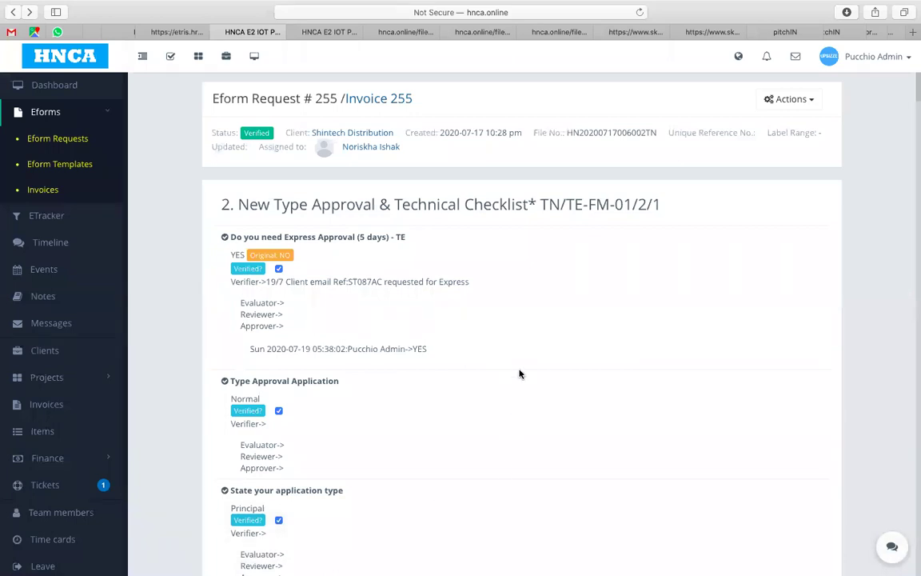
{"action": "scroll", "coordinate": [520, 368], "scroll_direction": "down", "scroll_amount": 10}
{"action": "left_click_drag", "start_coordinate": [913, 109], "coordinate": [913, 339]}
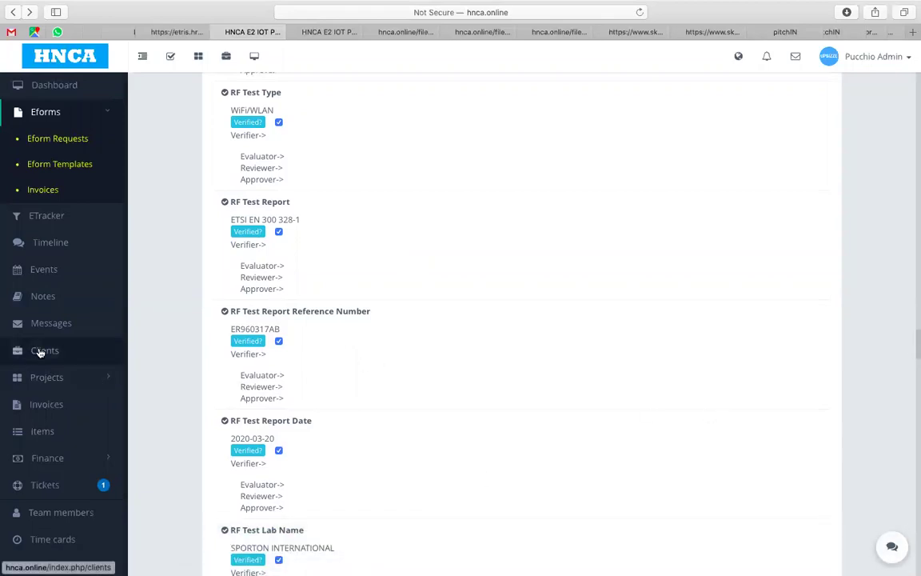
{"action": "scroll", "coordinate": [913, 341], "scroll_direction": "down", "scroll_amount": 1}
{"action": "left_click_drag", "start_coordinate": [914, 341], "coordinate": [915, 563]}
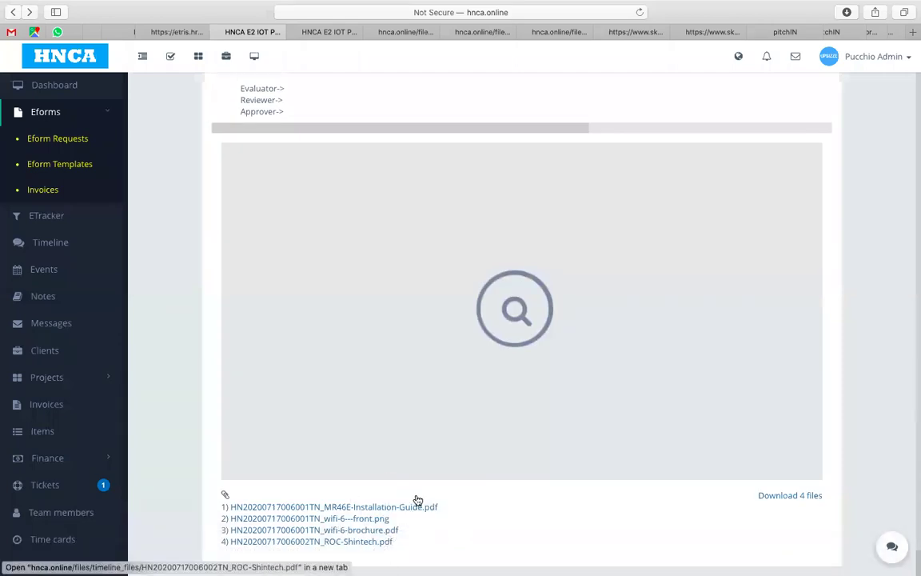
{"action": "left_click", "coordinate": [50, 355]}
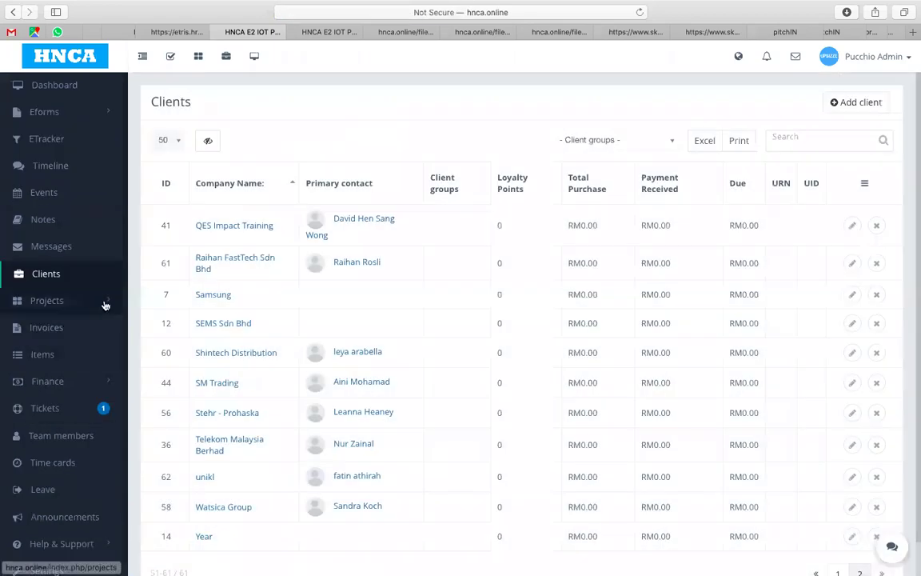
Step: Open Shintech Distribution's client files and preview TEST-REPORT-BGNAC.pdf
{"action": "left_click", "coordinate": [227, 352]}
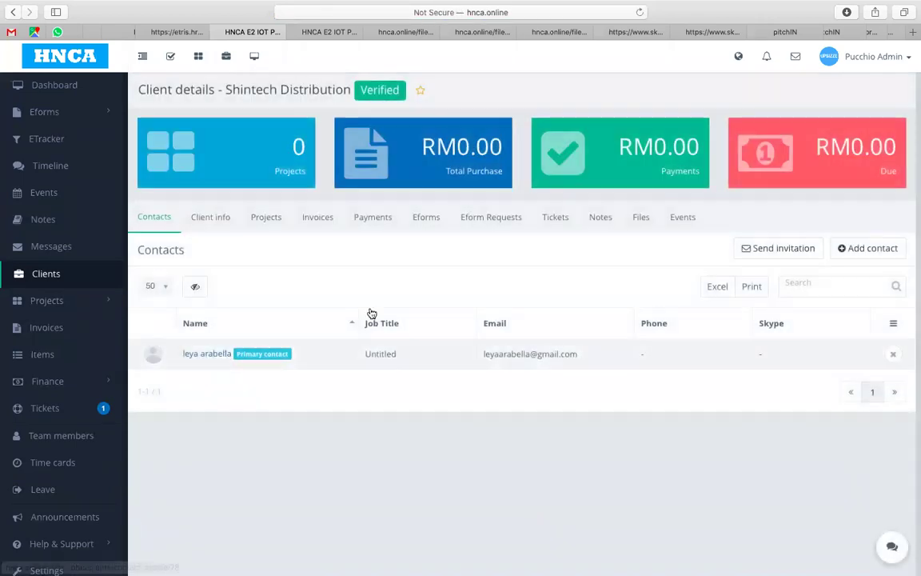
{"action": "left_click", "coordinate": [632, 217]}
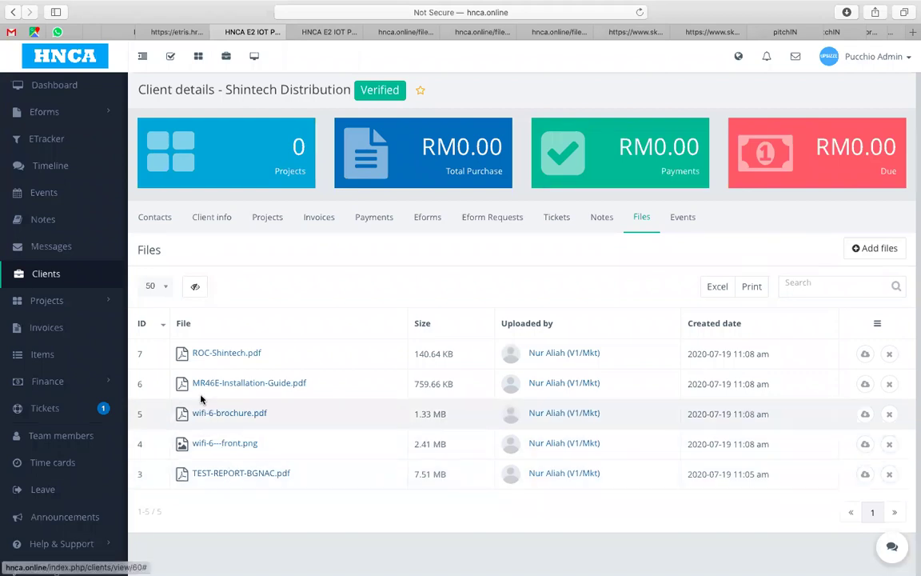
{"action": "left_click", "coordinate": [241, 475]}
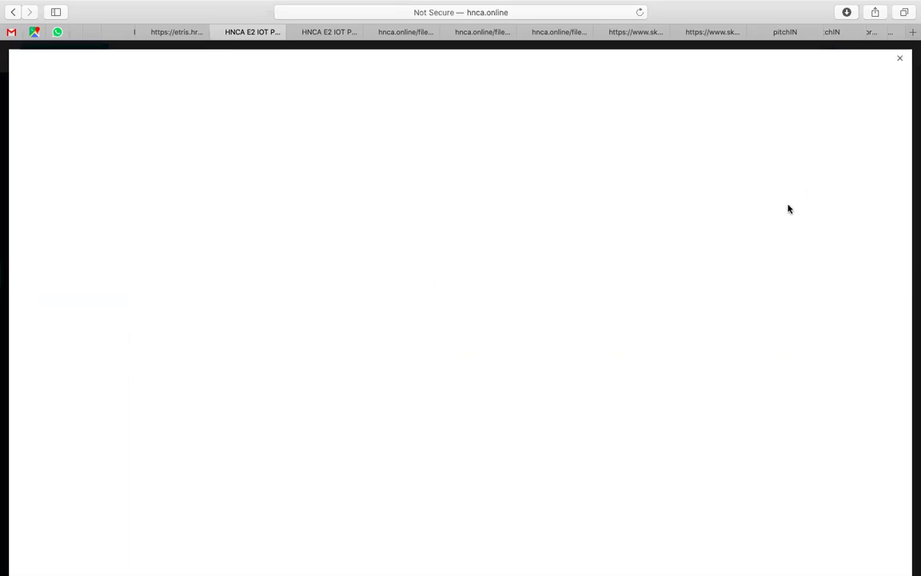
Step: Download TEST-REPORT-BGNAC.pdf and open it from Safari's Downloads in Preview
{"action": "left_click", "coordinate": [898, 59]}
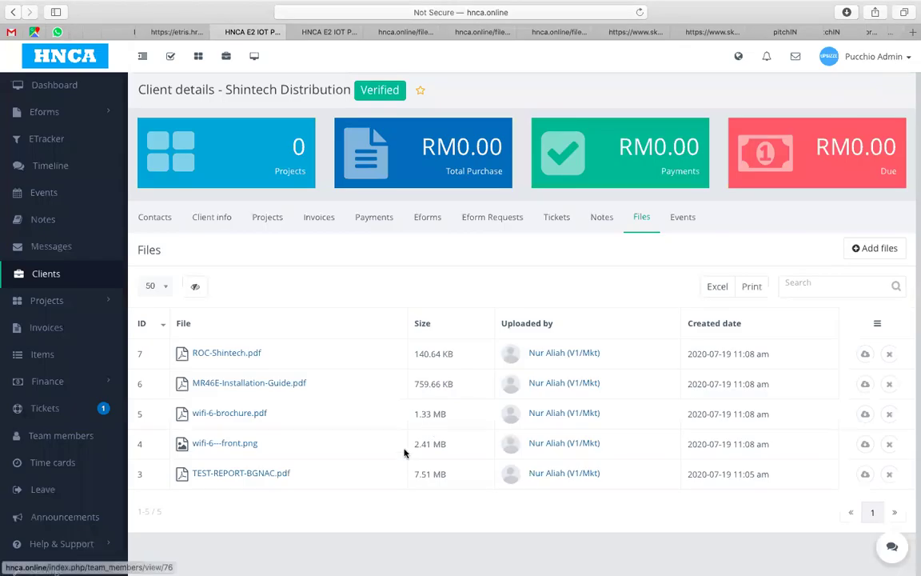
{"action": "right_click", "coordinate": [260, 472]}
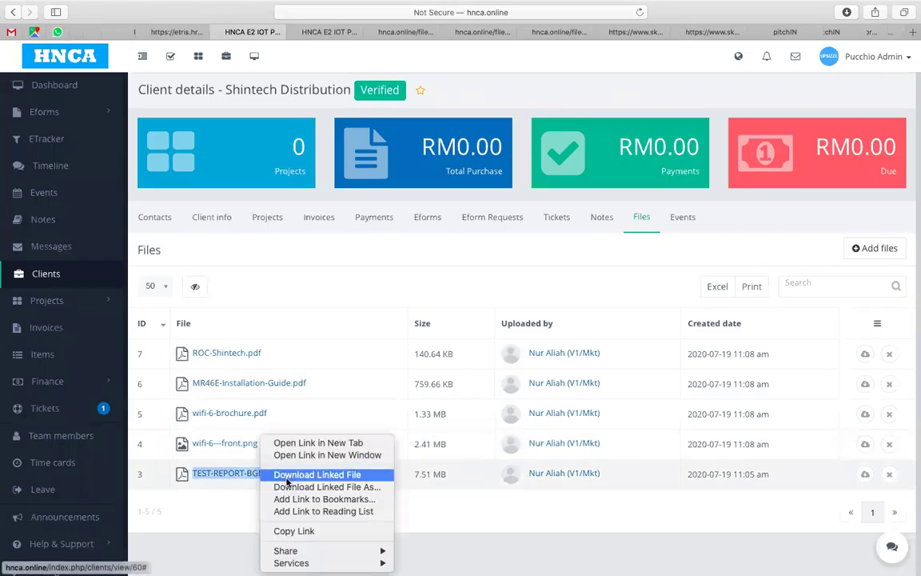
{"action": "left_click", "coordinate": [286, 479]}
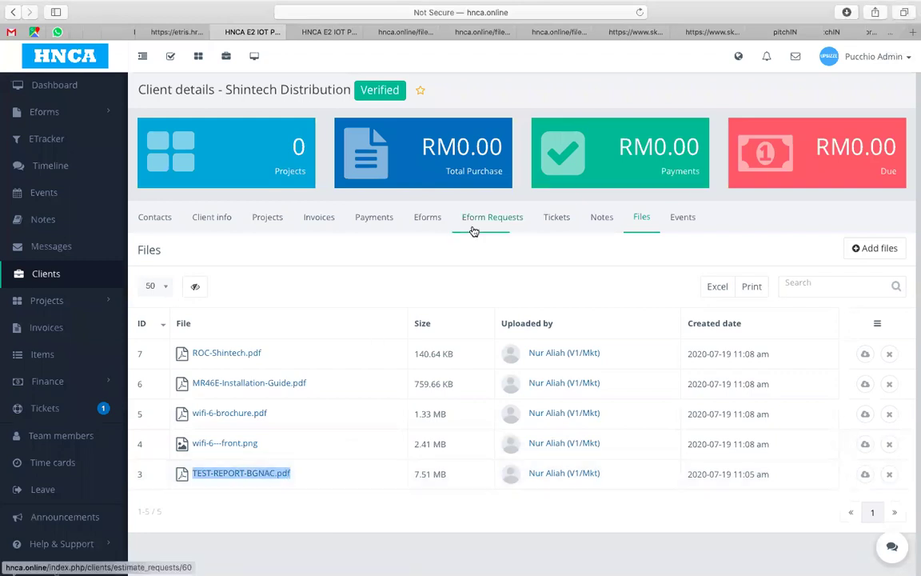
{"action": "left_click", "coordinate": [846, 12]}
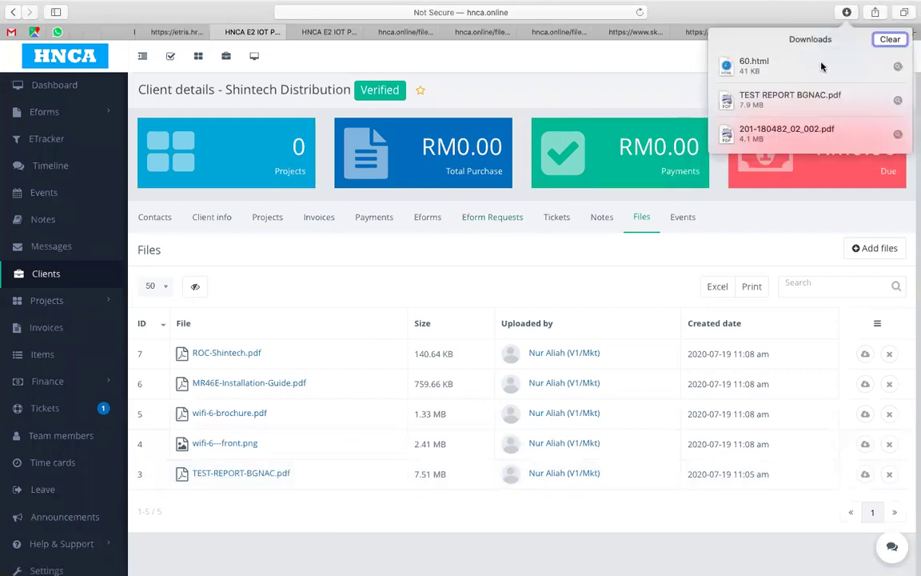
{"action": "double_click", "coordinate": [820, 66]}
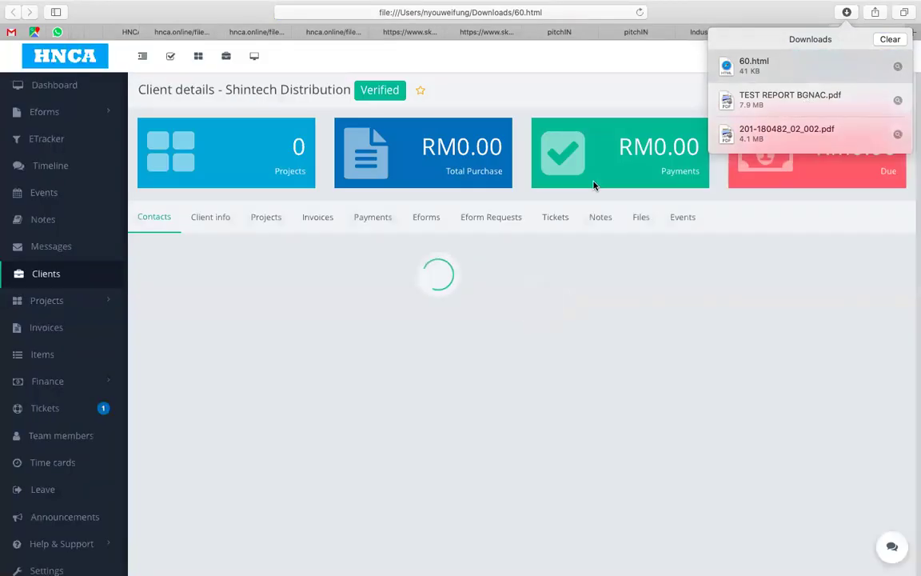
{"action": "double_click", "coordinate": [773, 102]}
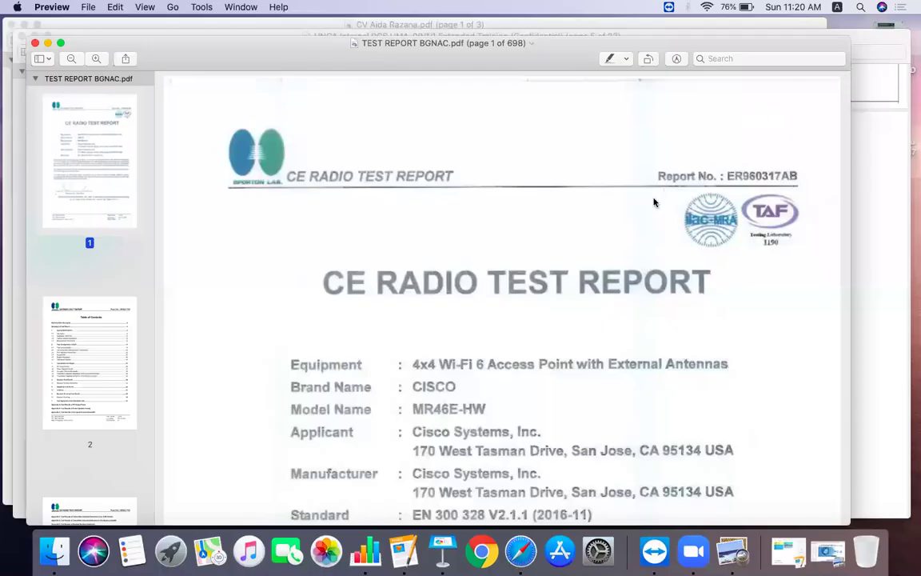
Step: Read through the cover page of report ER960317AB and select all of the page text
{"action": "scroll", "coordinate": [654, 204], "scroll_direction": "down", "scroll_amount": 3}
{"action": "scroll", "coordinate": [654, 203], "scroll_direction": "down", "scroll_amount": 3}
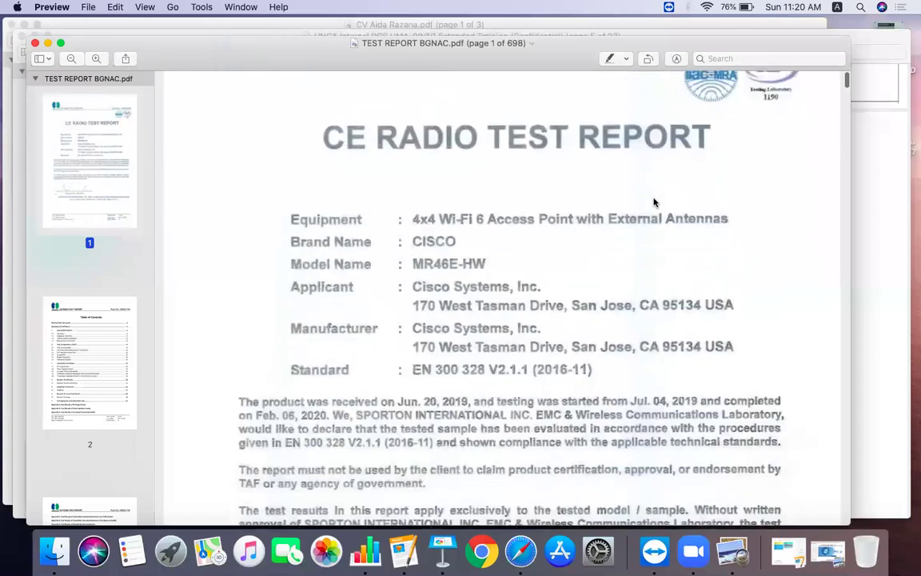
{"action": "scroll", "coordinate": [655, 203], "scroll_direction": "down", "scroll_amount": 4}
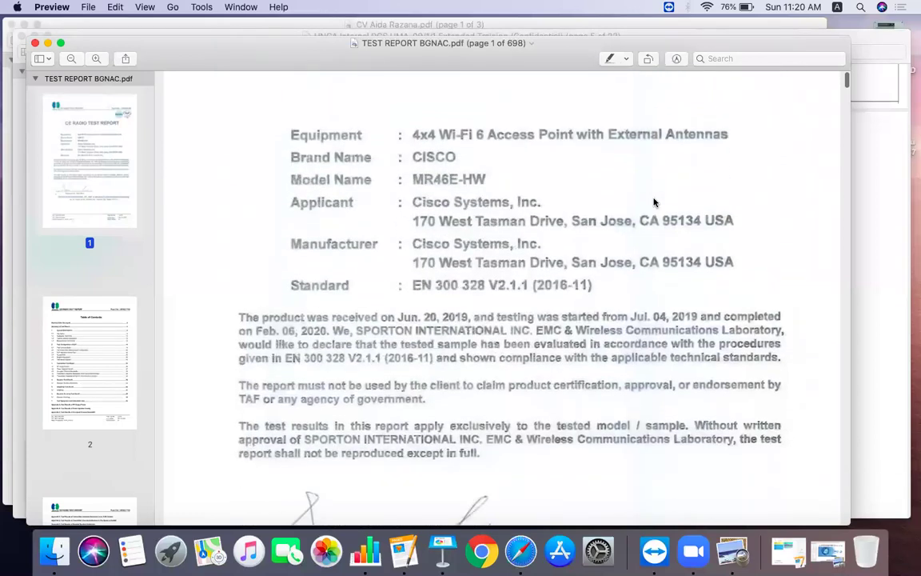
{"action": "scroll", "coordinate": [655, 202], "scroll_direction": "down", "scroll_amount": 10}
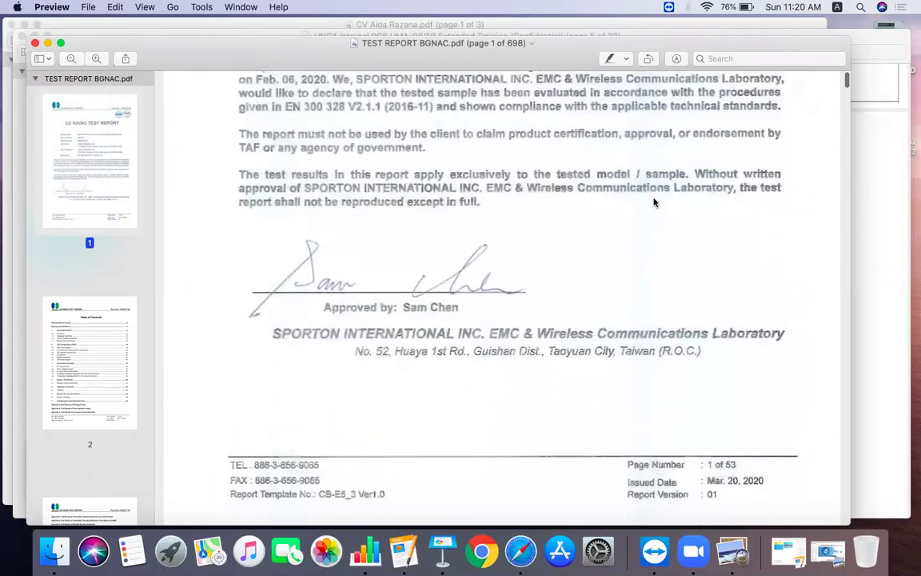
{"action": "scroll", "coordinate": [654, 202], "scroll_direction": "down", "scroll_amount": 10}
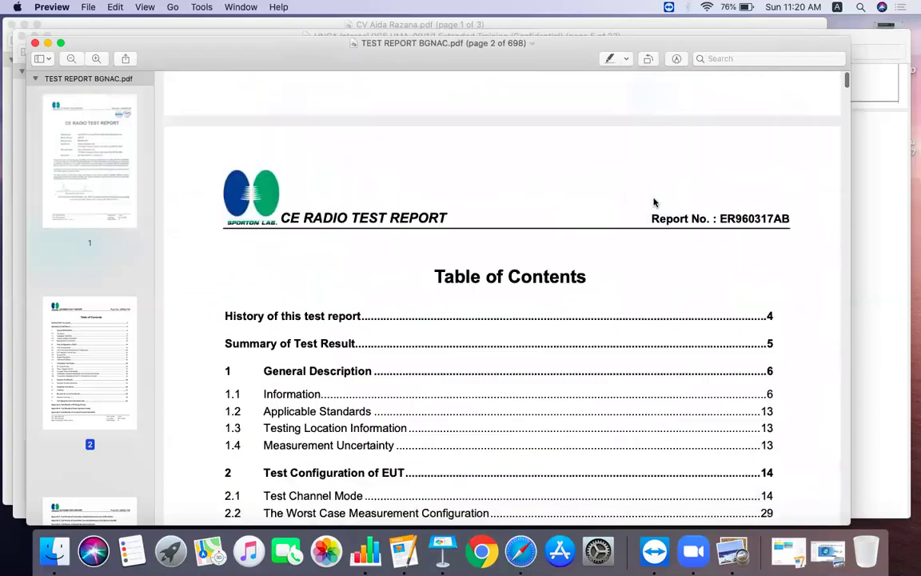
{"action": "scroll", "coordinate": [654, 202], "scroll_direction": "up", "scroll_amount": 15}
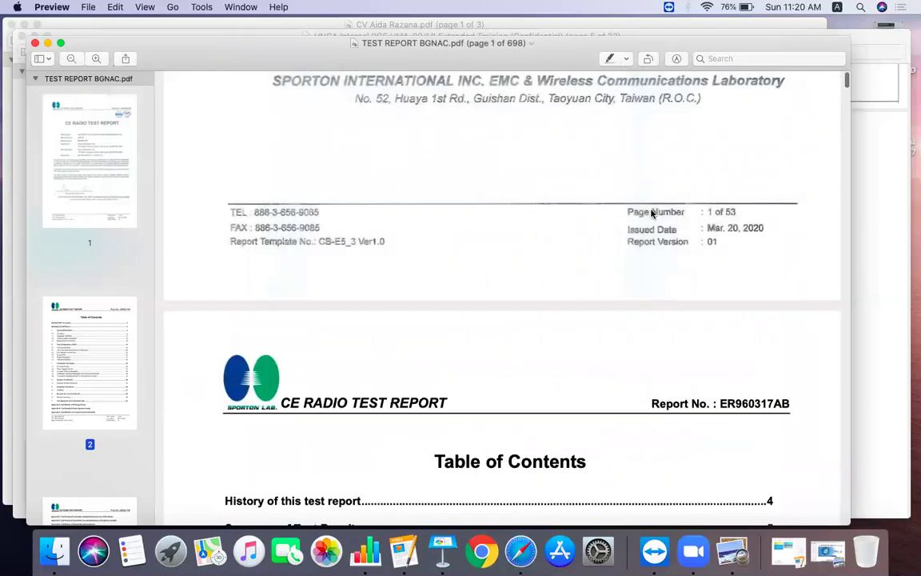
{"action": "scroll", "coordinate": [649, 221], "scroll_direction": "up", "scroll_amount": 10}
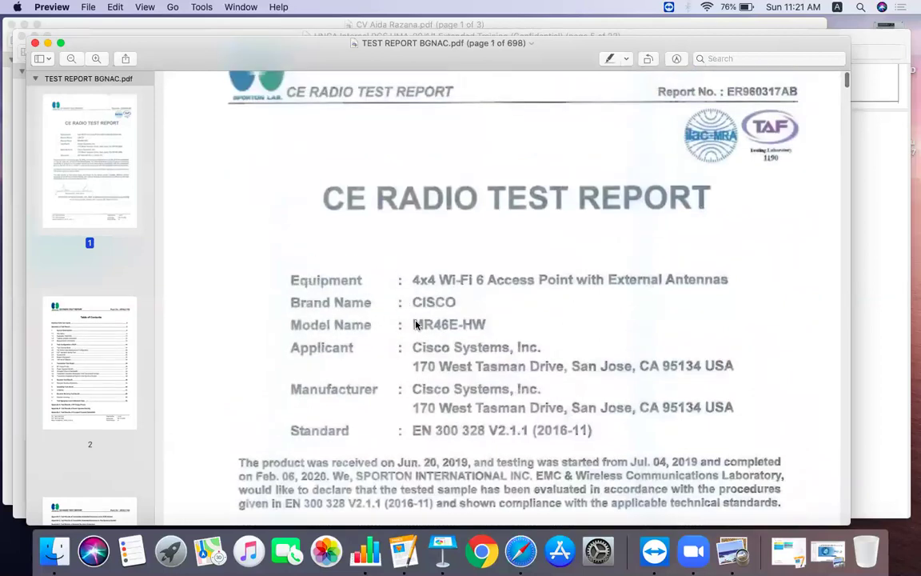
{"action": "key", "text": "super+a"}
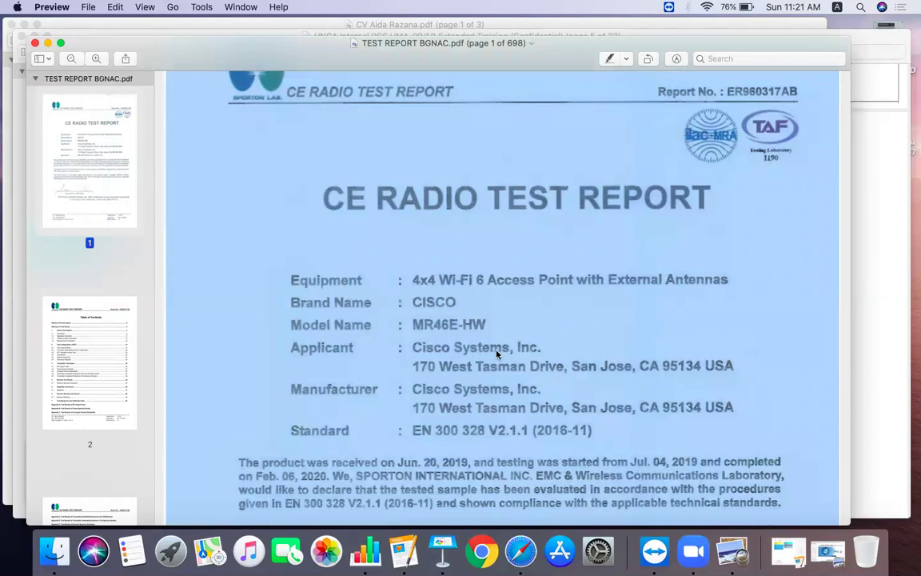
Step: Recheck the MR46E-HW cover details (EN 300 328 V2.1.1, Mar. 20, 2020), then return to Safari
{"action": "scroll", "coordinate": [665, 144], "scroll_direction": "up", "scroll_amount": 2}
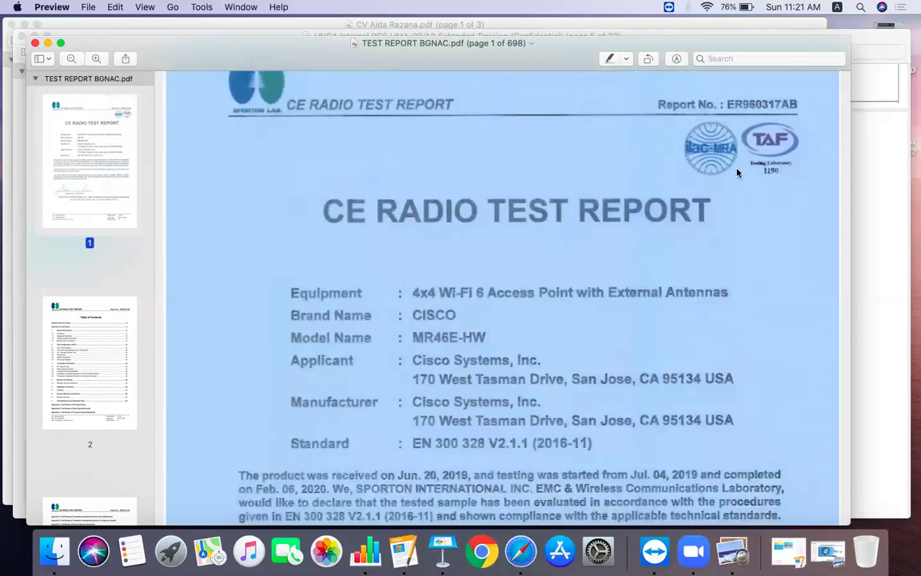
{"action": "scroll", "coordinate": [736, 171], "scroll_direction": "down", "scroll_amount": 5}
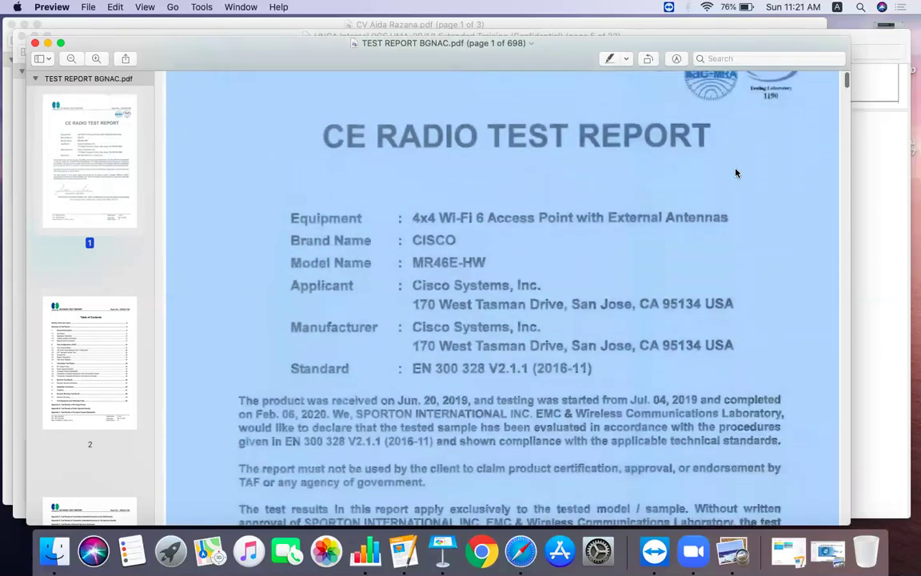
{"action": "scroll", "coordinate": [737, 172], "scroll_direction": "down", "scroll_amount": 5}
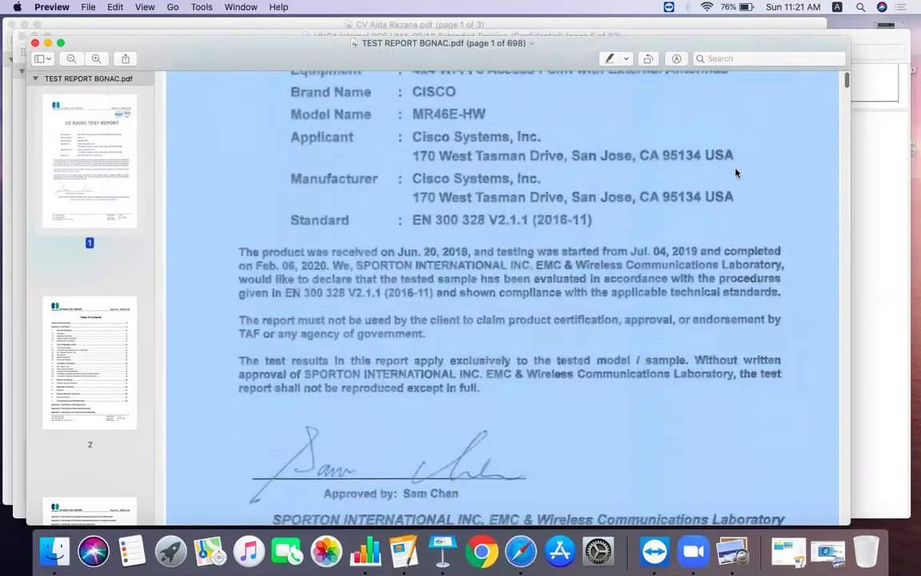
{"action": "scroll", "coordinate": [737, 172], "scroll_direction": "down", "scroll_amount": 1}
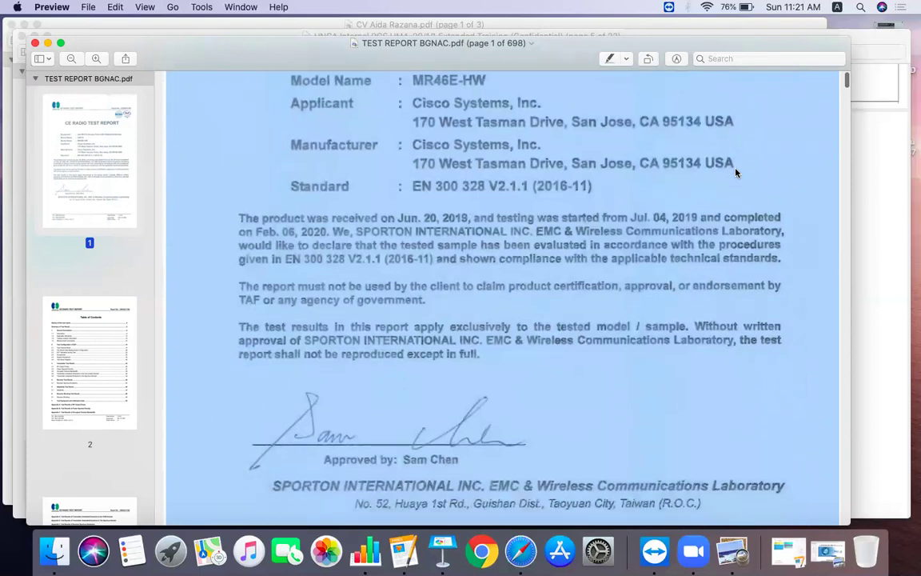
{"action": "scroll", "coordinate": [737, 172], "scroll_direction": "down", "scroll_amount": 3}
{"action": "scroll", "coordinate": [737, 172], "scroll_direction": "up", "scroll_amount": 5}
{"action": "scroll", "coordinate": [737, 172], "scroll_direction": "up", "scroll_amount": 7}
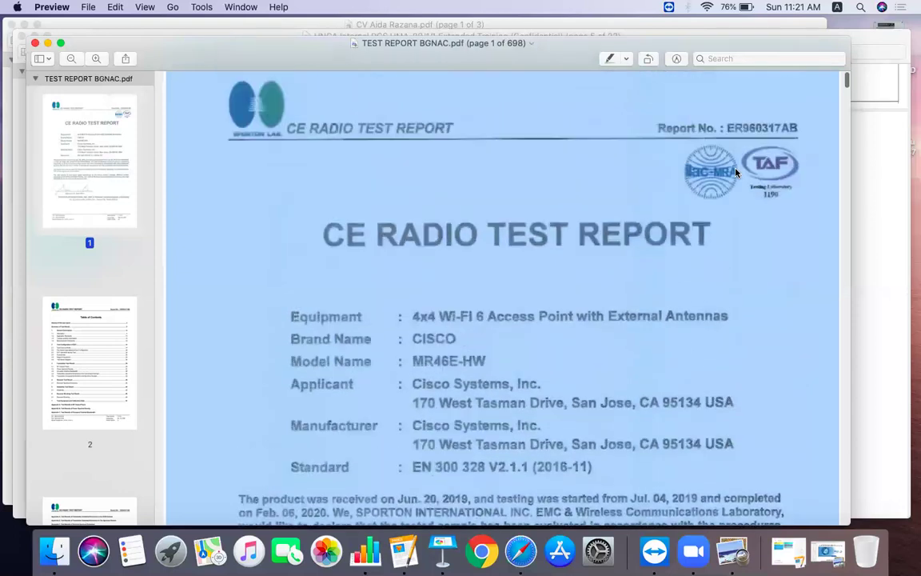
{"action": "scroll", "coordinate": [737, 172], "scroll_direction": "down", "scroll_amount": 7}
{"action": "scroll", "coordinate": [736, 172], "scroll_direction": "down", "scroll_amount": 5}
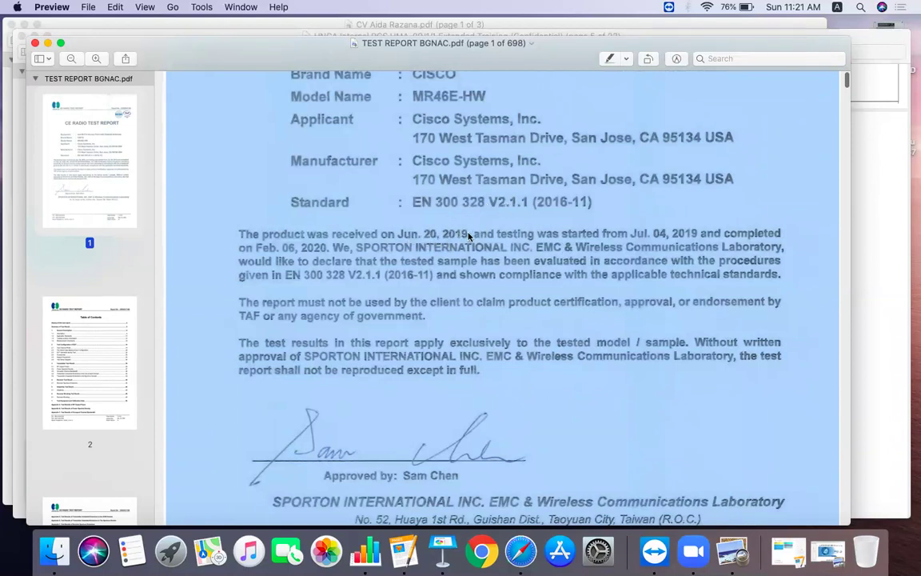
{"action": "scroll", "coordinate": [458, 244], "scroll_direction": "down", "scroll_amount": 3}
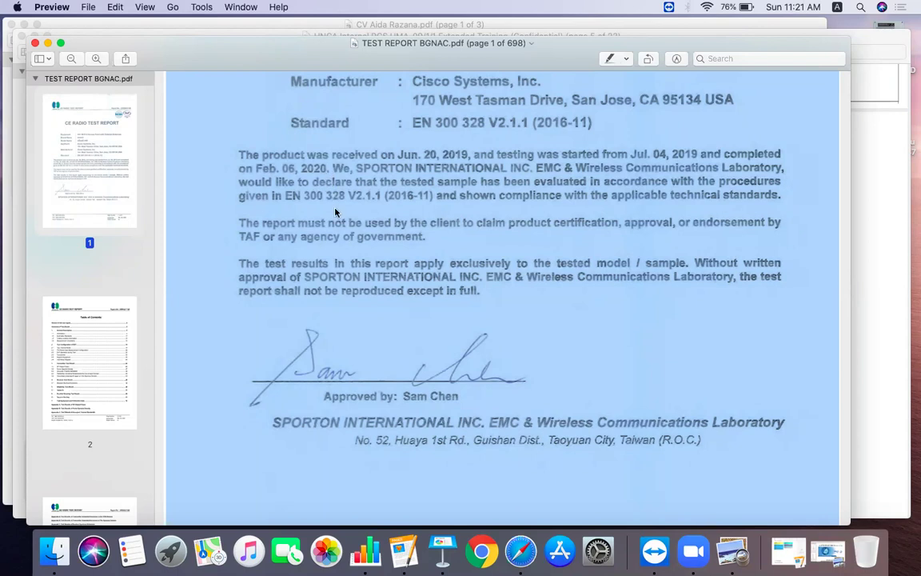
{"action": "scroll", "coordinate": [337, 221], "scroll_direction": "down", "scroll_amount": 5}
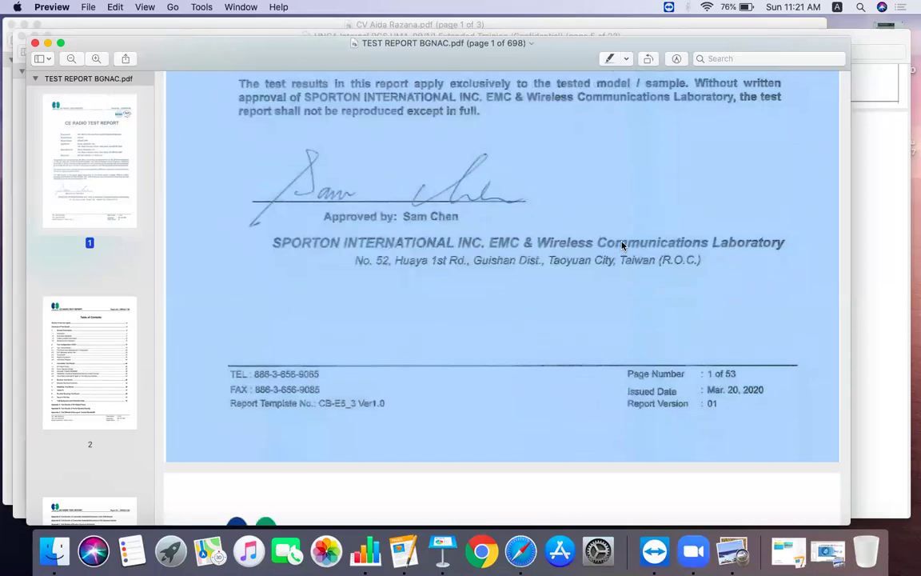
{"action": "scroll", "coordinate": [495, 219], "scroll_direction": "down", "scroll_amount": 3}
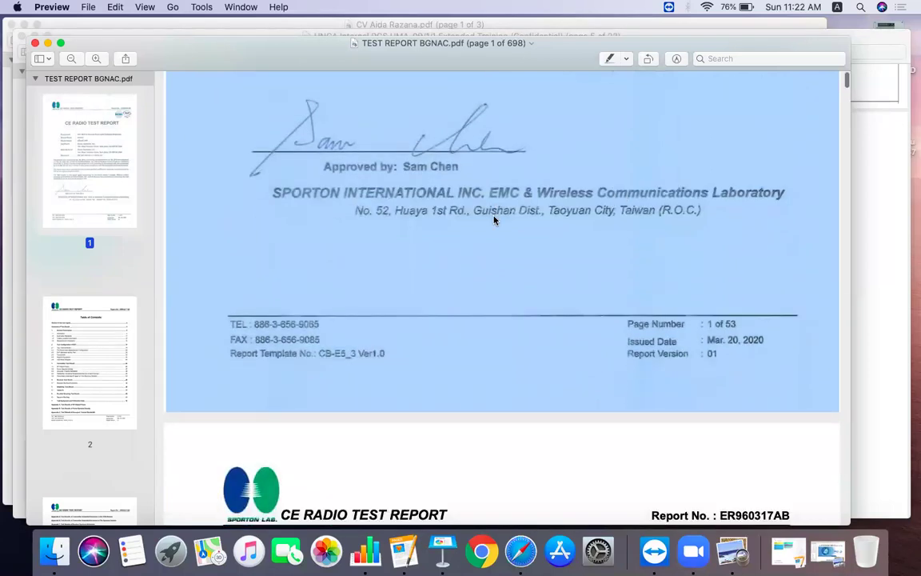
{"action": "scroll", "coordinate": [494, 220], "scroll_direction": "up", "scroll_amount": 2}
{"action": "scroll", "coordinate": [494, 220], "scroll_direction": "up", "scroll_amount": 10}
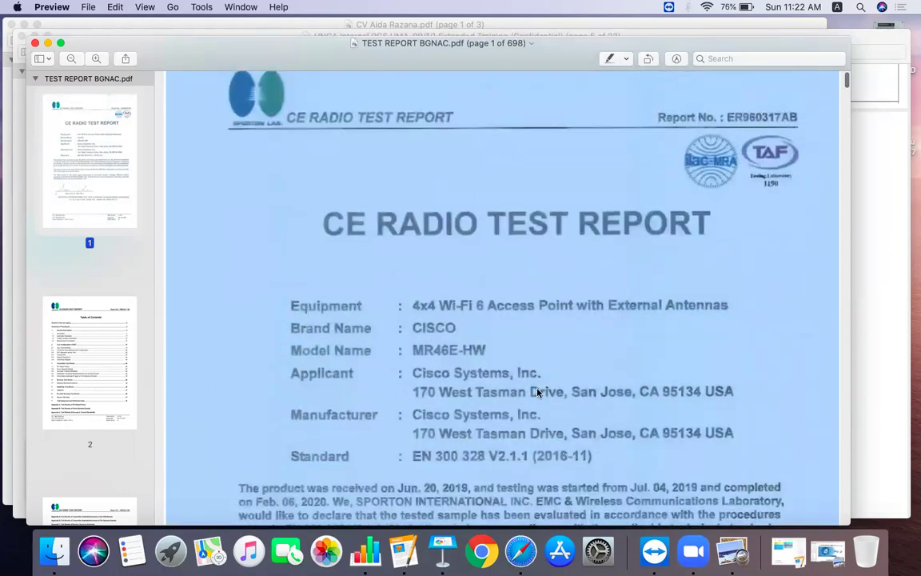
{"action": "left_click", "coordinate": [519, 550]}
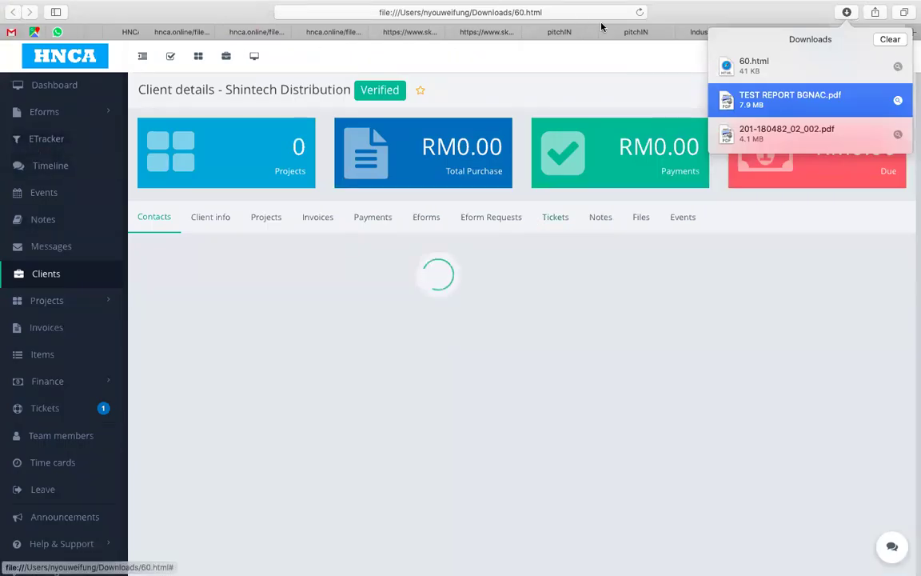
Step: Clear Safari's list of downloaded files
{"action": "left_click", "coordinate": [888, 39]}
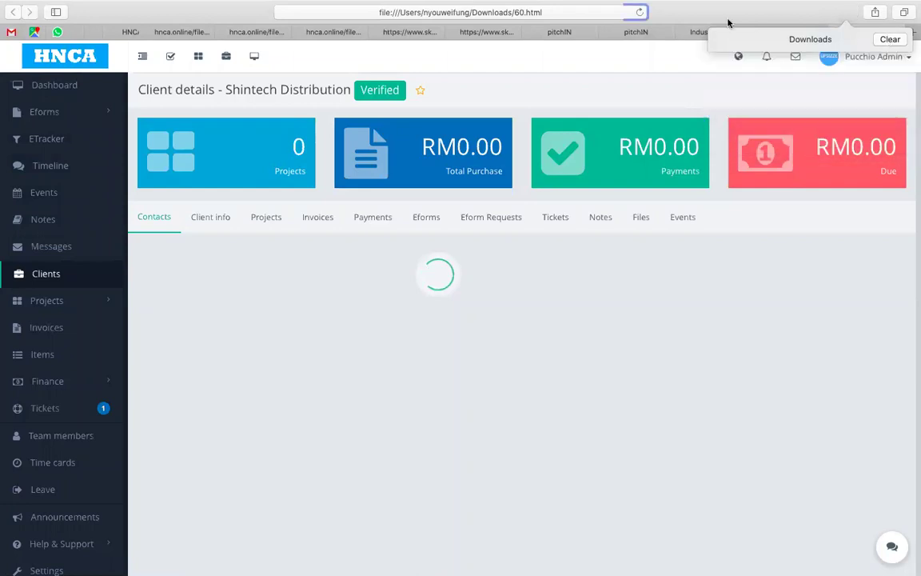
{"action": "key", "text": "super+l"}
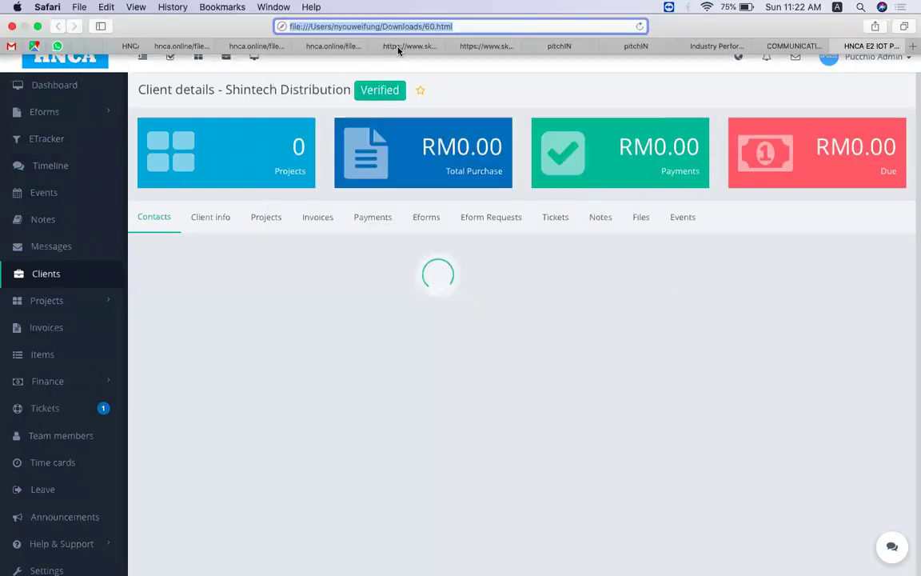
{"action": "scroll", "coordinate": [126, 49], "scroll_direction": "left", "scroll_amount": 8}
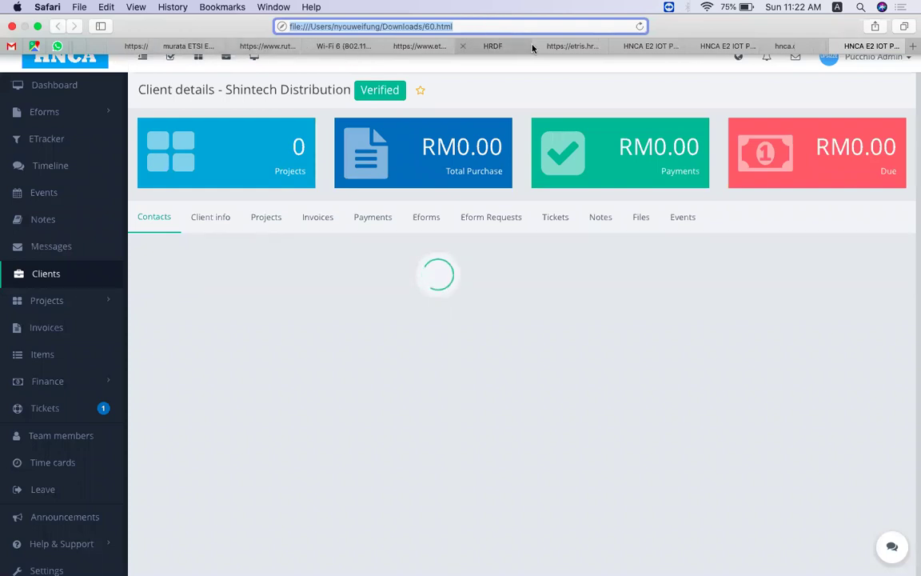
Step: Return to the HNCA E2 IOT tab, show the Clients list, and go back toward the eform request
{"action": "left_click", "coordinate": [659, 49]}
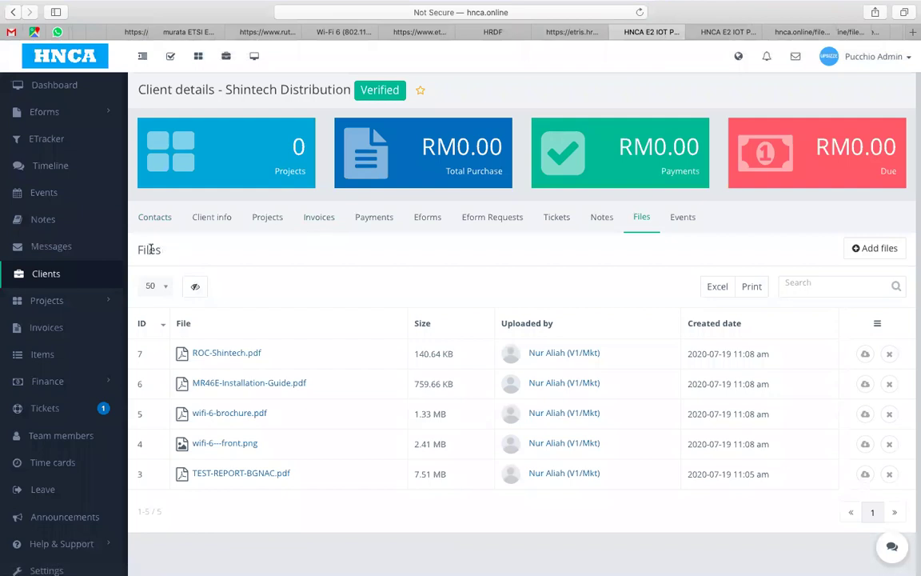
{"action": "left_click", "coordinate": [44, 275]}
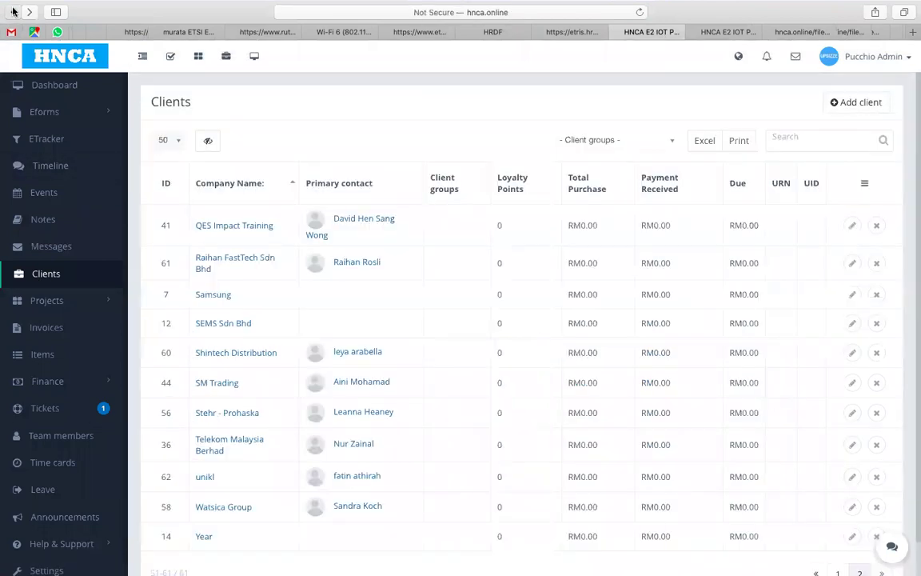
{"action": "left_click", "coordinate": [13, 12]}
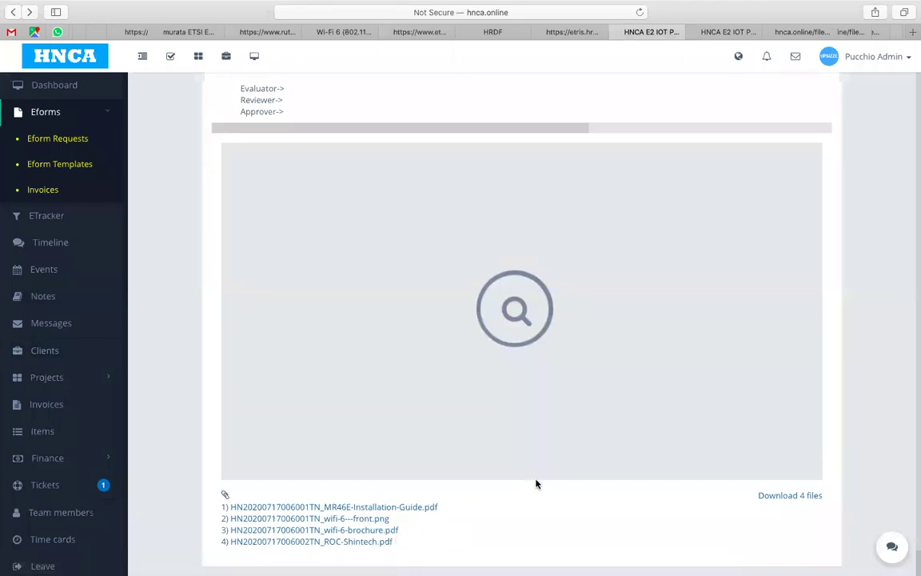
Step: Scroll up through the RF test checklist, comparing report number ER960317AB with the PDF
{"action": "scroll", "coordinate": [827, 334], "scroll_direction": "up", "scroll_amount": 3}
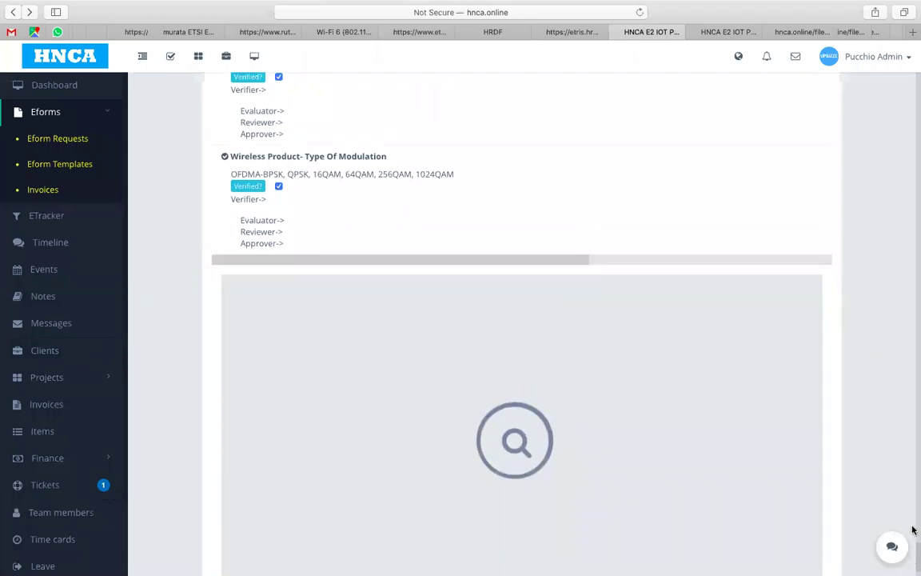
{"action": "left_click_drag", "start_coordinate": [914, 556], "coordinate": [914, 413]}
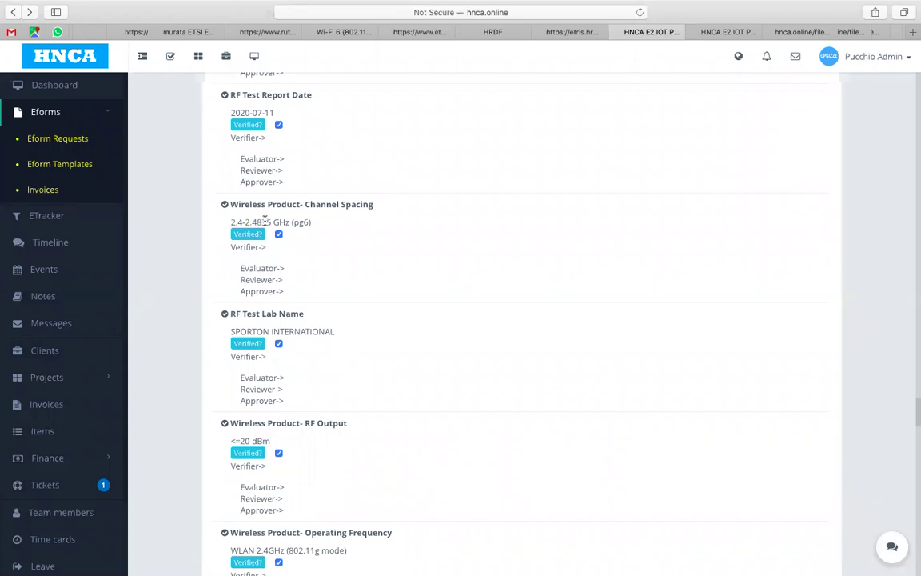
{"action": "scroll", "coordinate": [265, 222], "scroll_direction": "up", "scroll_amount": 3}
{"action": "scroll", "coordinate": [265, 223], "scroll_direction": "up", "scroll_amount": 1}
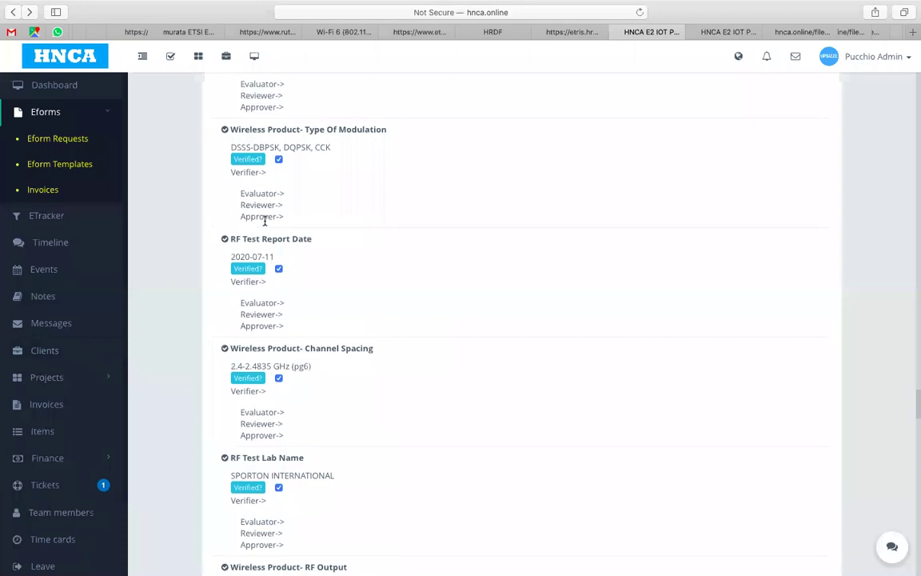
{"action": "scroll", "coordinate": [265, 222], "scroll_direction": "up", "scroll_amount": 5}
{"action": "scroll", "coordinate": [265, 224], "scroll_direction": "up", "scroll_amount": 4}
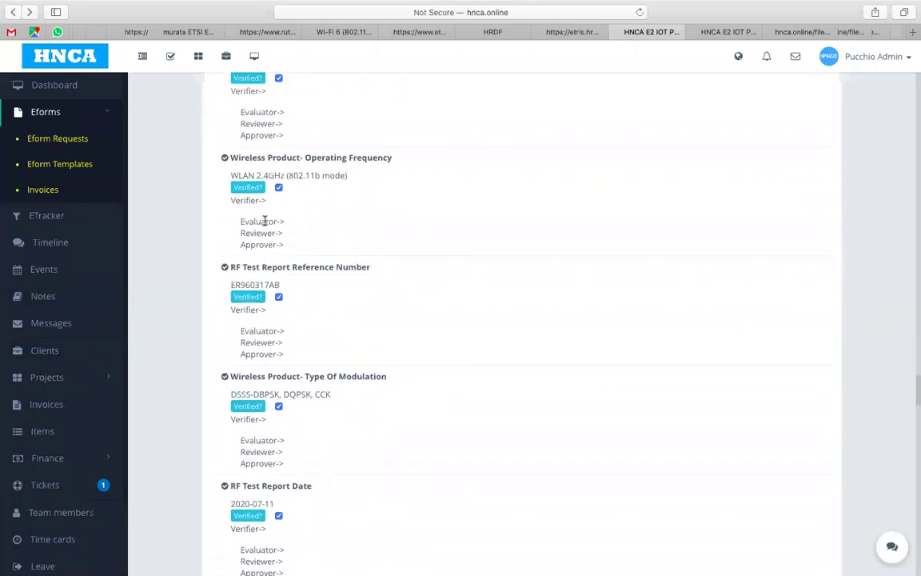
{"action": "scroll", "coordinate": [265, 224], "scroll_direction": "up", "scroll_amount": 2}
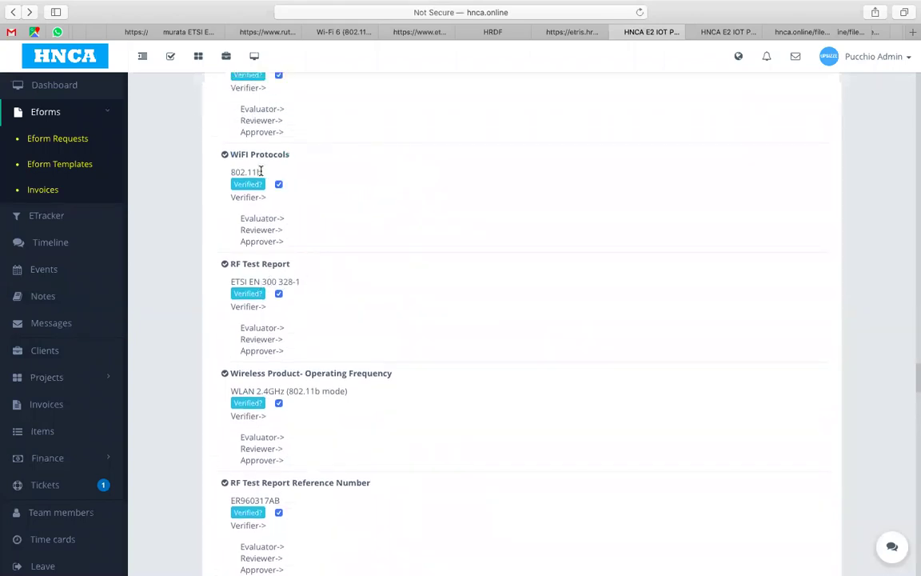
{"action": "scroll", "coordinate": [259, 171], "scroll_direction": "up", "scroll_amount": 2}
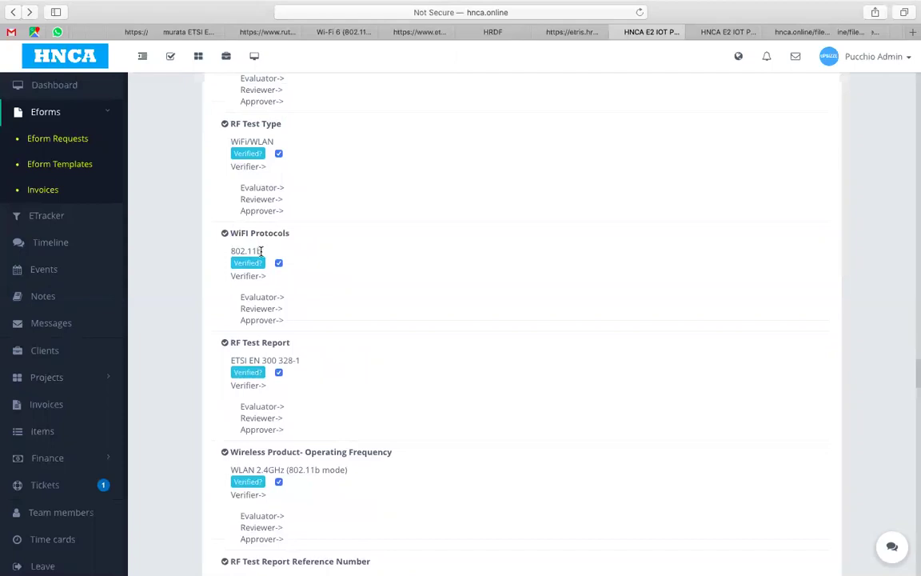
{"action": "scroll", "coordinate": [265, 248], "scroll_direction": "up", "scroll_amount": 3}
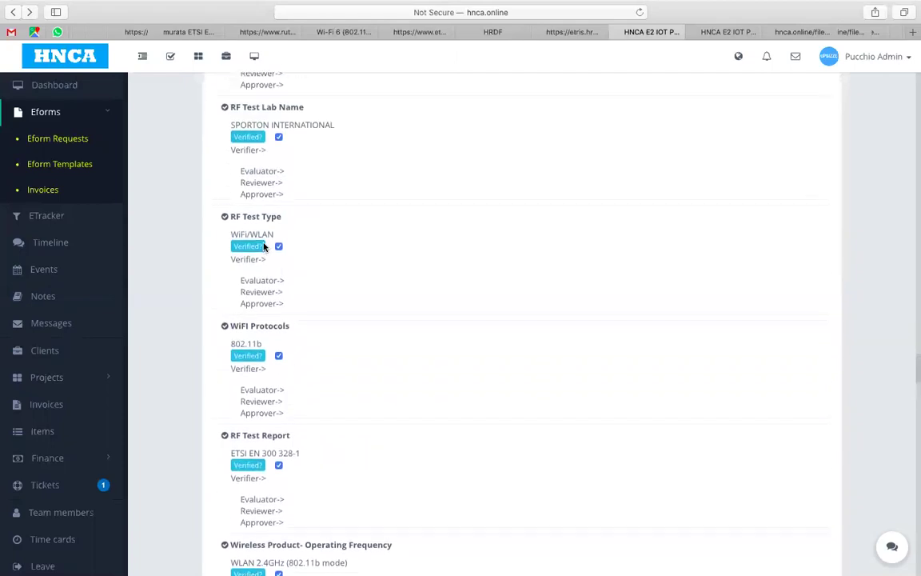
{"action": "scroll", "coordinate": [264, 248], "scroll_direction": "up", "scroll_amount": 2}
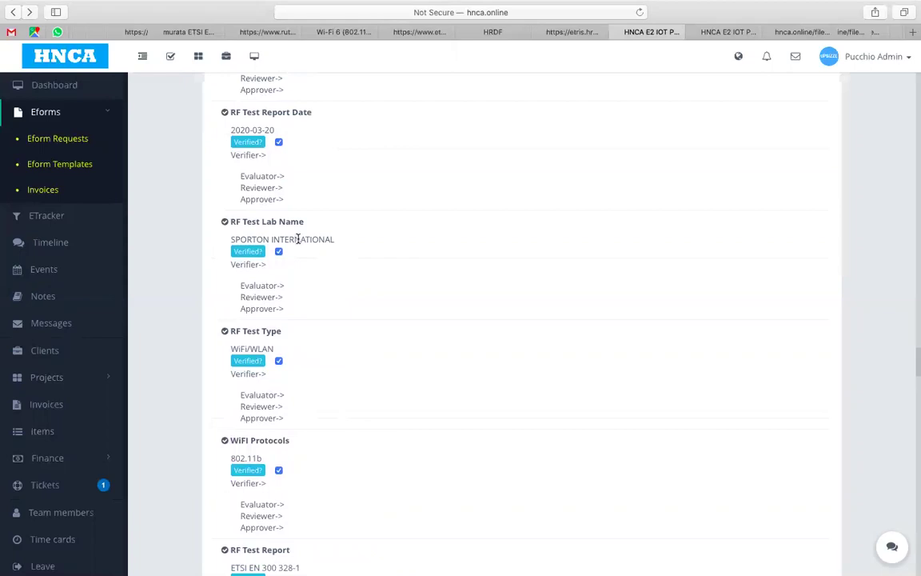
Step: Check the lab SPORTON INTERNATIONAL and remaining RF entries, then reload Eform Request #255
{"action": "scroll", "coordinate": [333, 252], "scroll_direction": "up", "scroll_amount": 3}
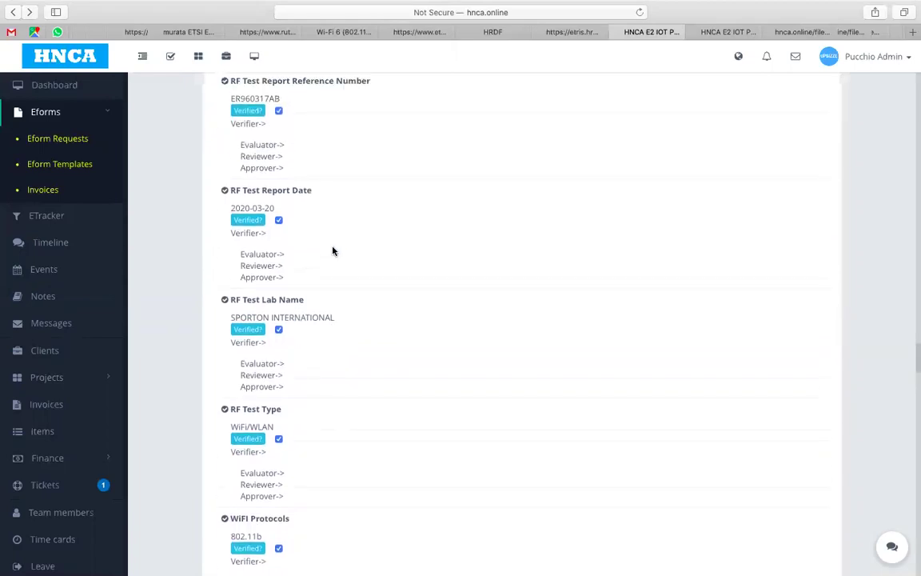
{"action": "scroll", "coordinate": [333, 251], "scroll_direction": "up", "scroll_amount": 2}
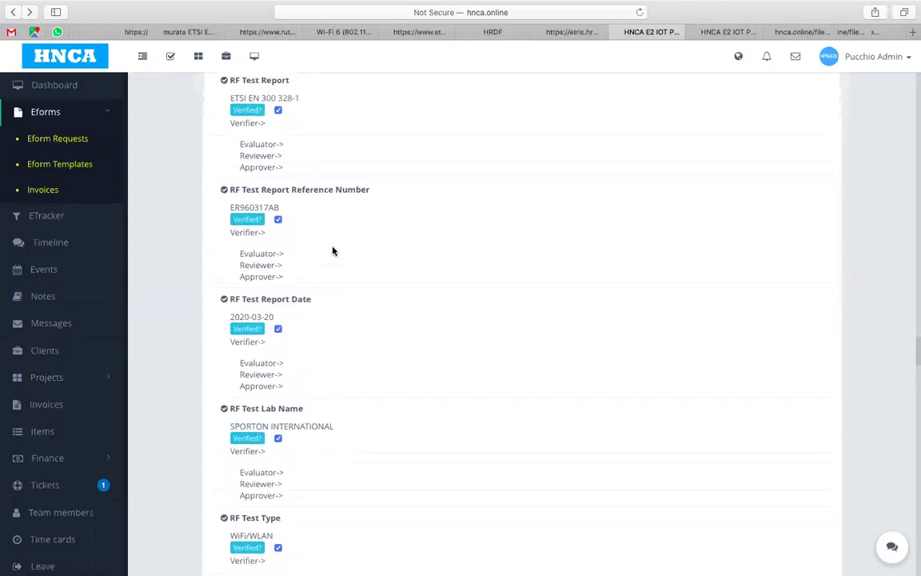
{"action": "scroll", "coordinate": [333, 251], "scroll_direction": "up", "scroll_amount": 3}
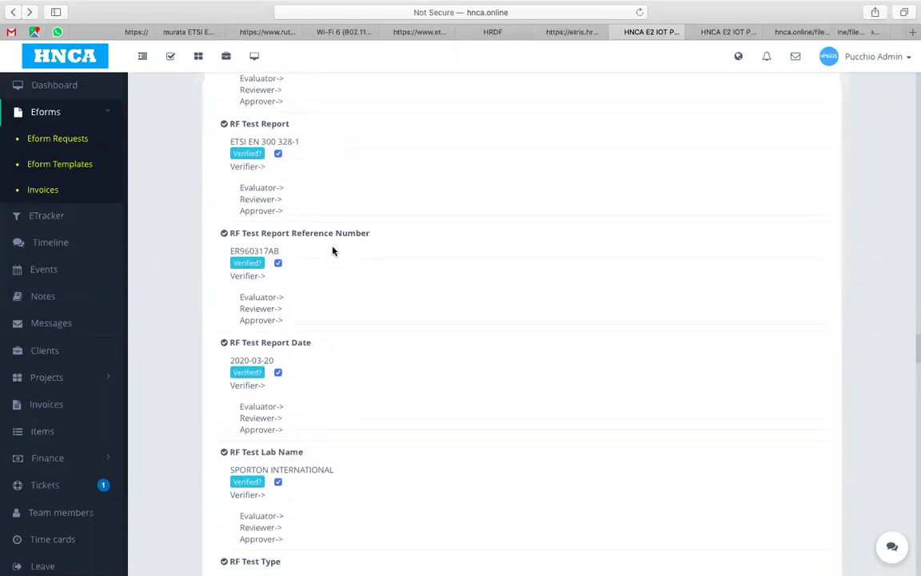
{"action": "scroll", "coordinate": [333, 251], "scroll_direction": "up", "scroll_amount": 6}
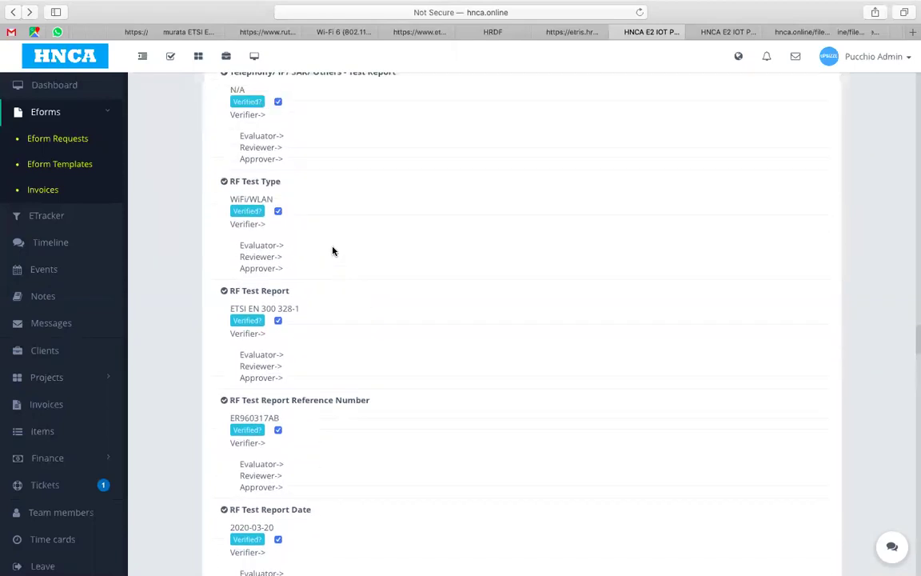
{"action": "scroll", "coordinate": [334, 251], "scroll_direction": "up", "scroll_amount": 7}
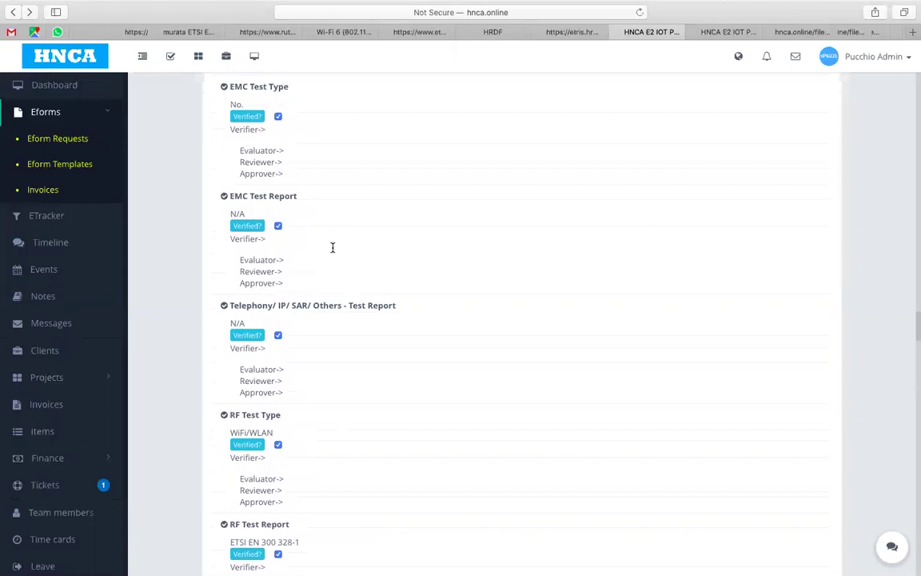
{"action": "scroll", "coordinate": [333, 248], "scroll_direction": "up", "scroll_amount": 4}
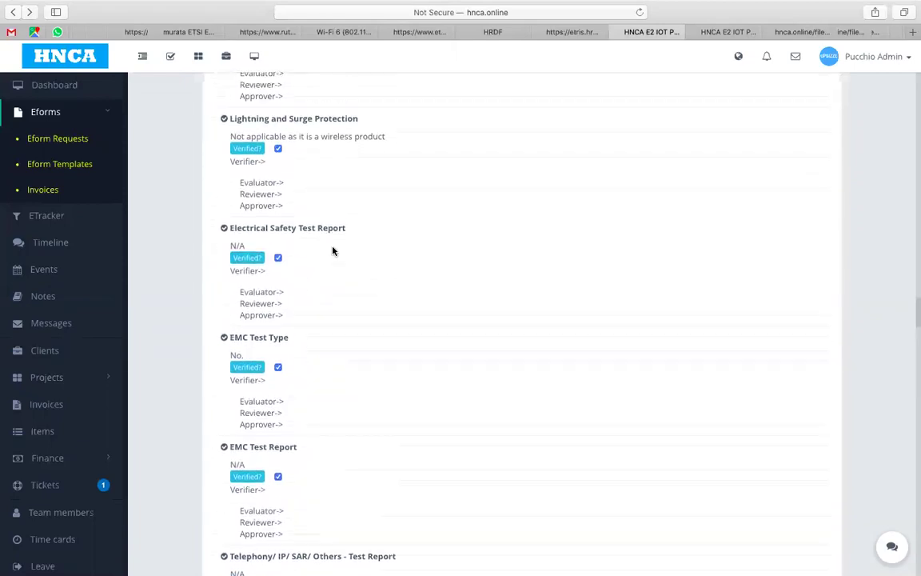
{"action": "scroll", "coordinate": [334, 251], "scroll_direction": "down", "scroll_amount": 16}
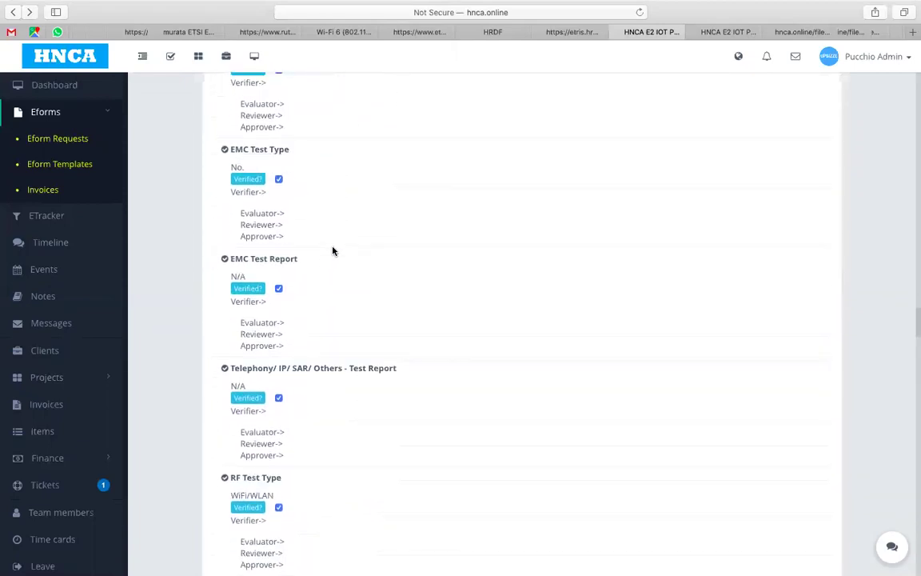
{"action": "scroll", "coordinate": [334, 251], "scroll_direction": "down", "scroll_amount": 7}
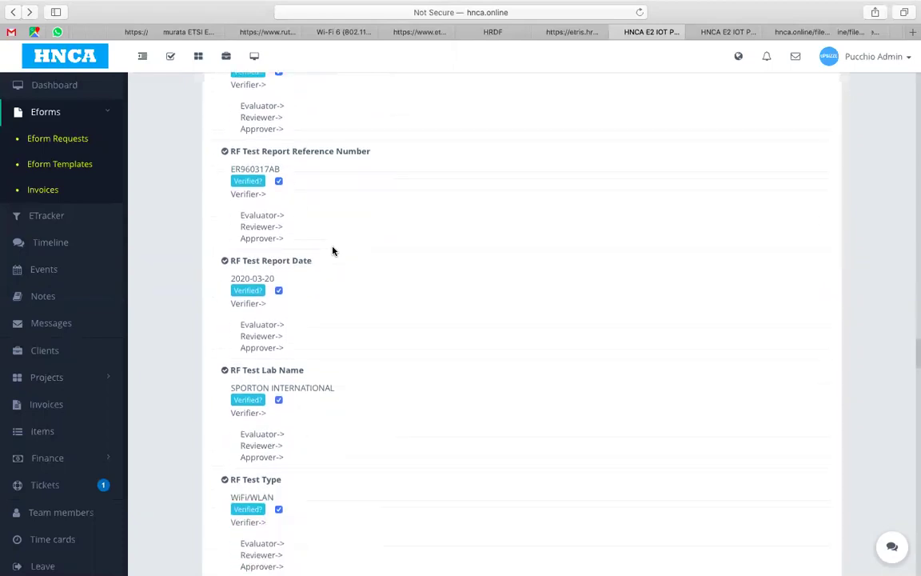
{"action": "scroll", "coordinate": [336, 240], "scroll_direction": "down", "scroll_amount": 1}
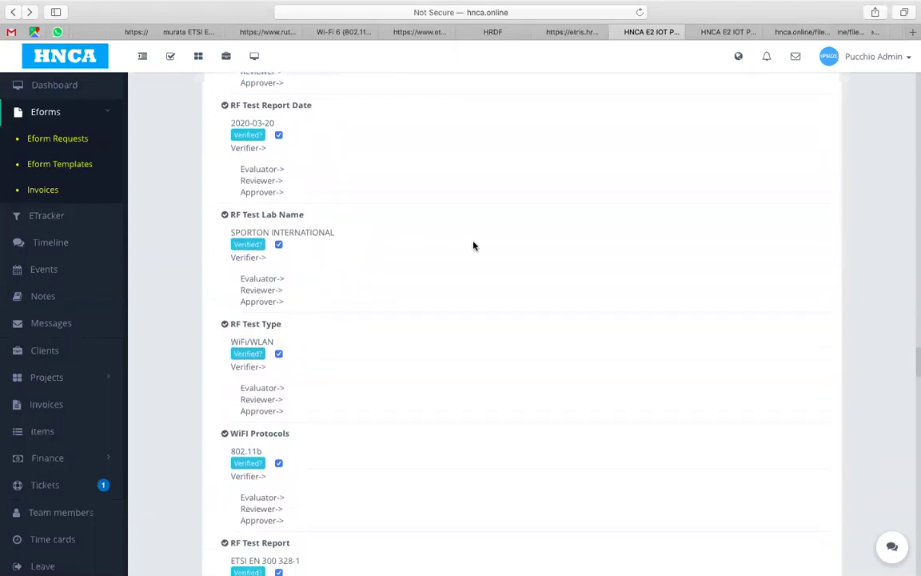
{"action": "left_click", "coordinate": [639, 12]}
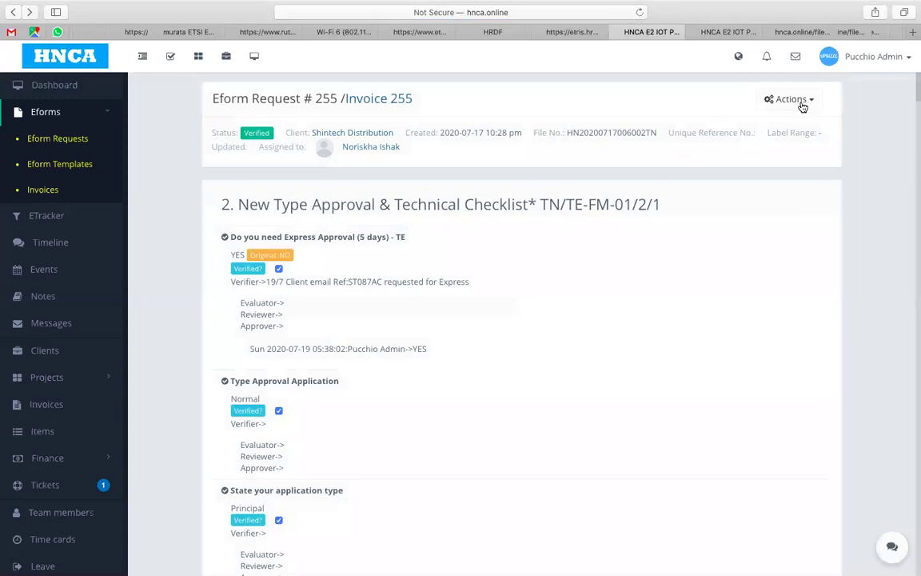
Step: Bring TEST REPORT BGNAC.pdf back to the front using the zoom.us Dock icon
{"action": "scroll", "coordinate": [483, 314], "scroll_direction": "down", "scroll_amount": 1}
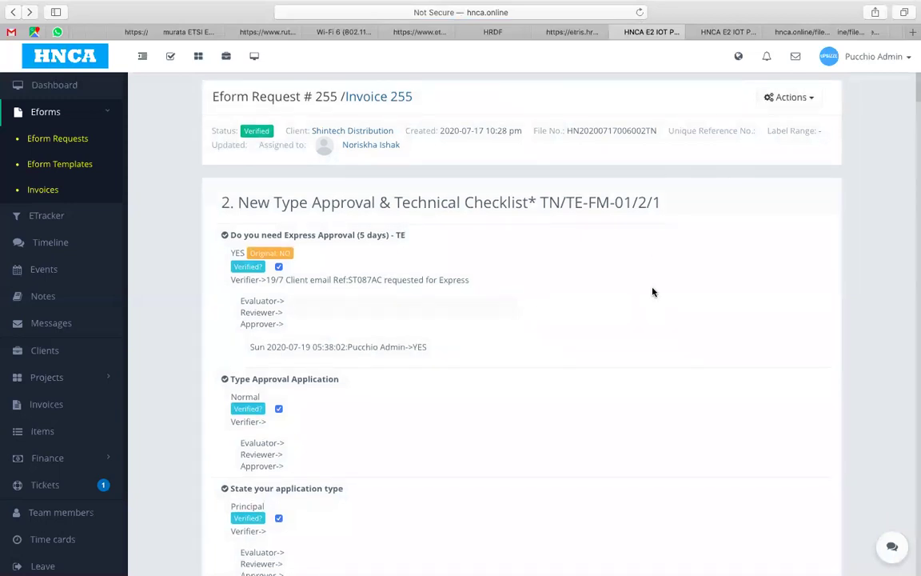
{"action": "mouse_move", "coordinate": [482, 561]}
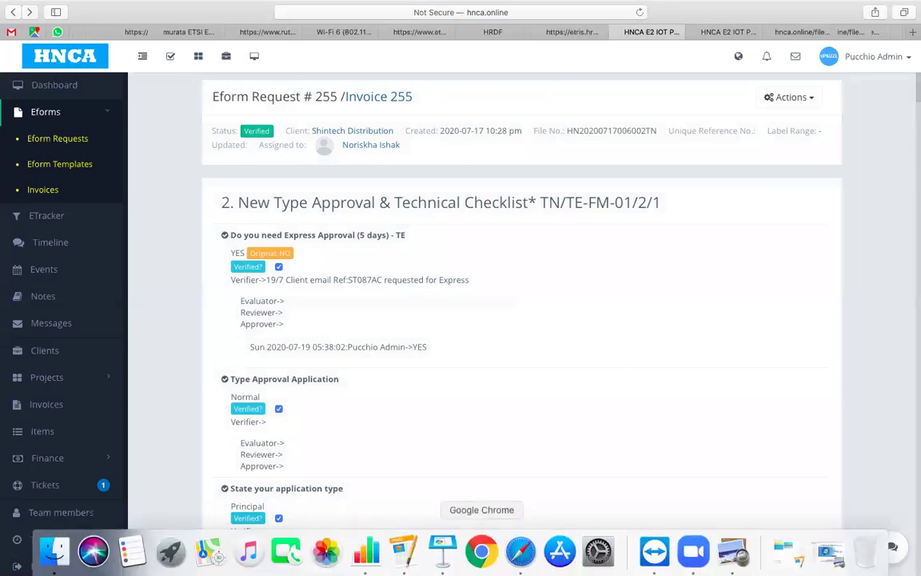
{"action": "left_click", "coordinate": [691, 550]}
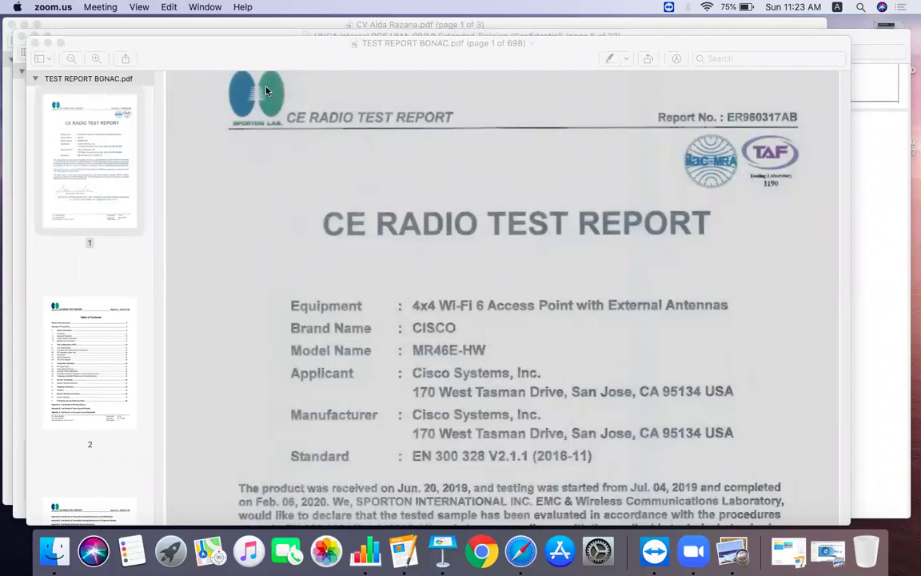
Step: Open the zoom.us Meeting menu to reach Stop Recording
{"action": "left_click", "coordinate": [99, 7]}
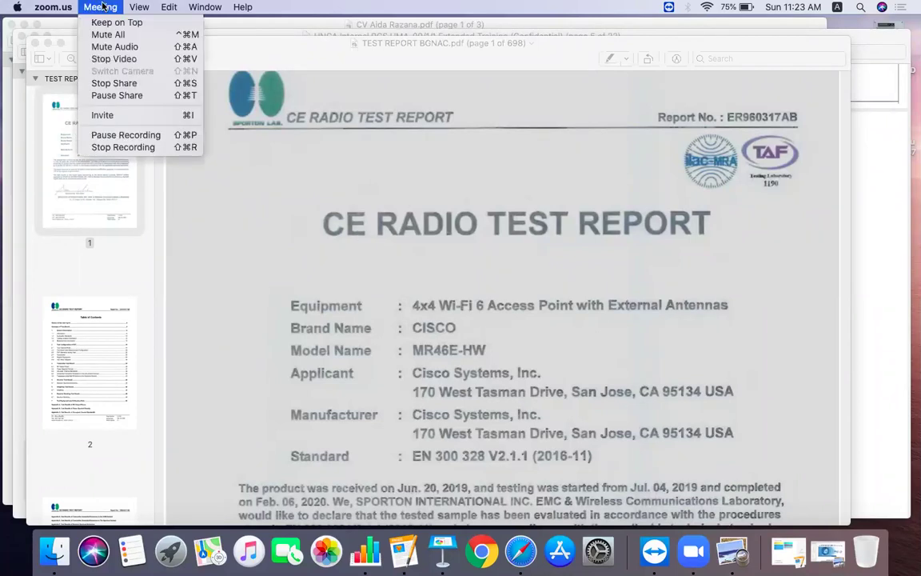